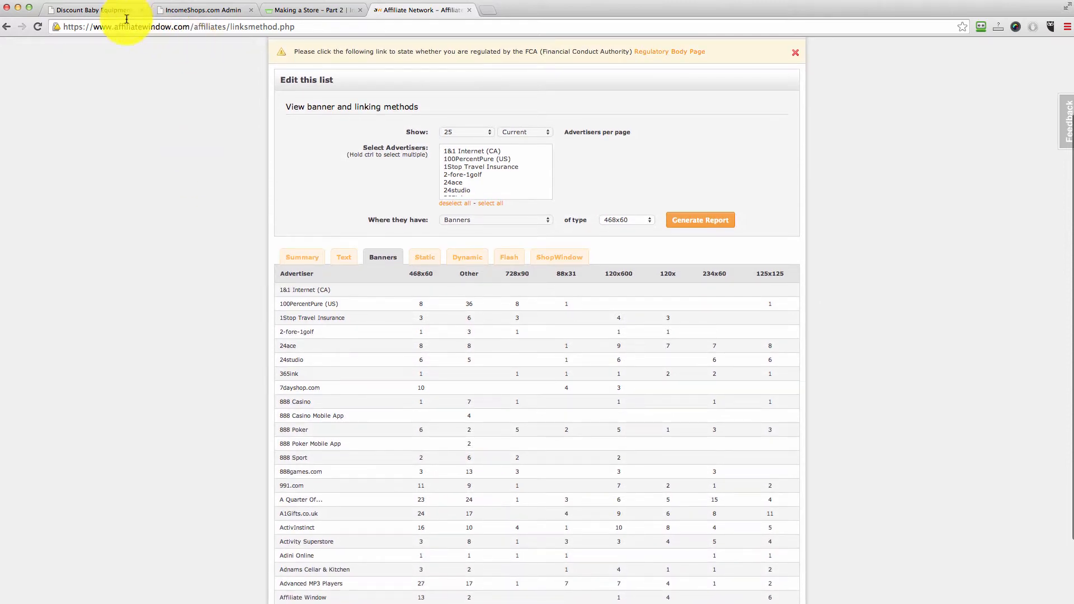
Step: Generate a report of 468x60 banners for the advertiser Kiddies Kingdom
scroll(473, 171, down, 5)
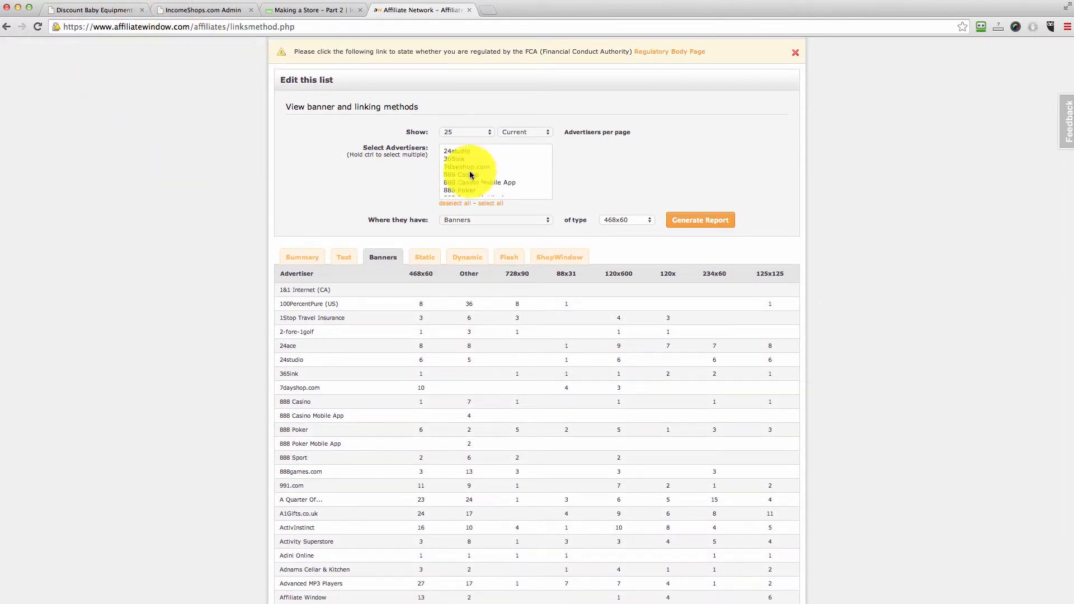
scroll(472, 176, down, 3)
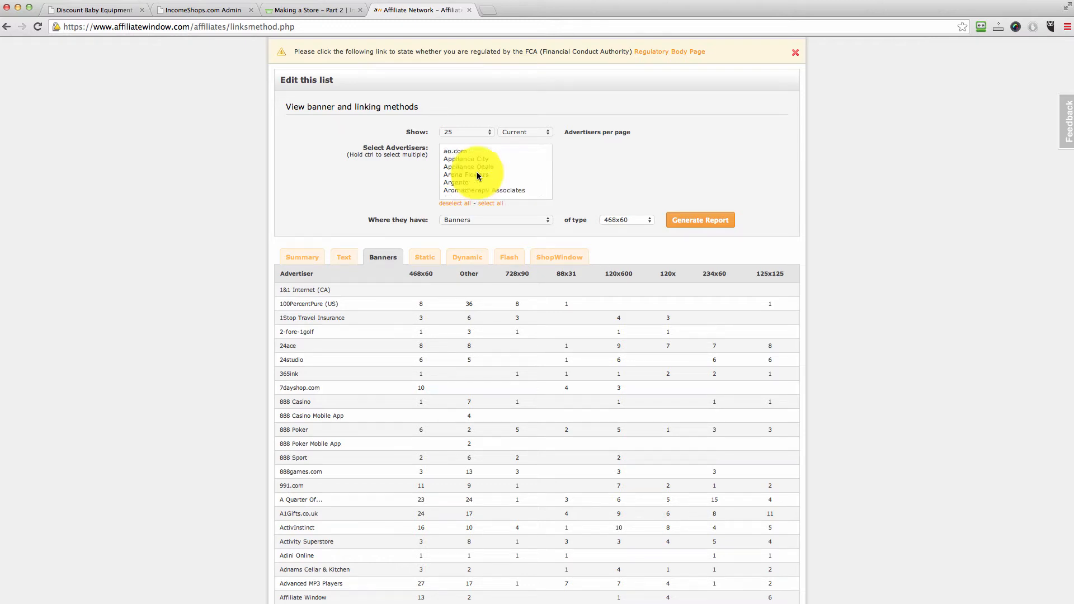
scroll(477, 175, down, 6)
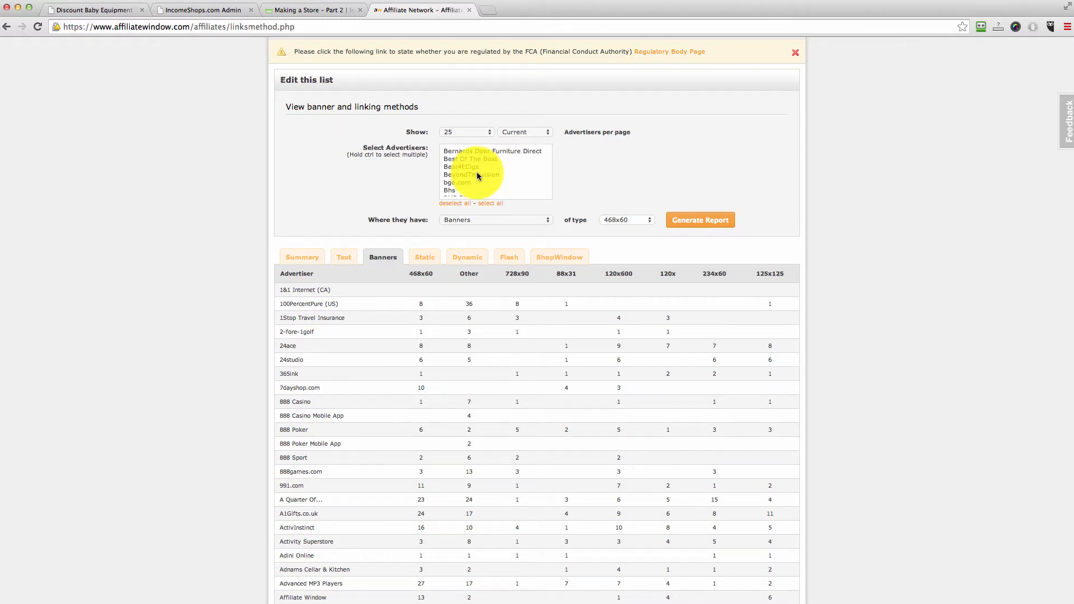
scroll(477, 175, down, 2)
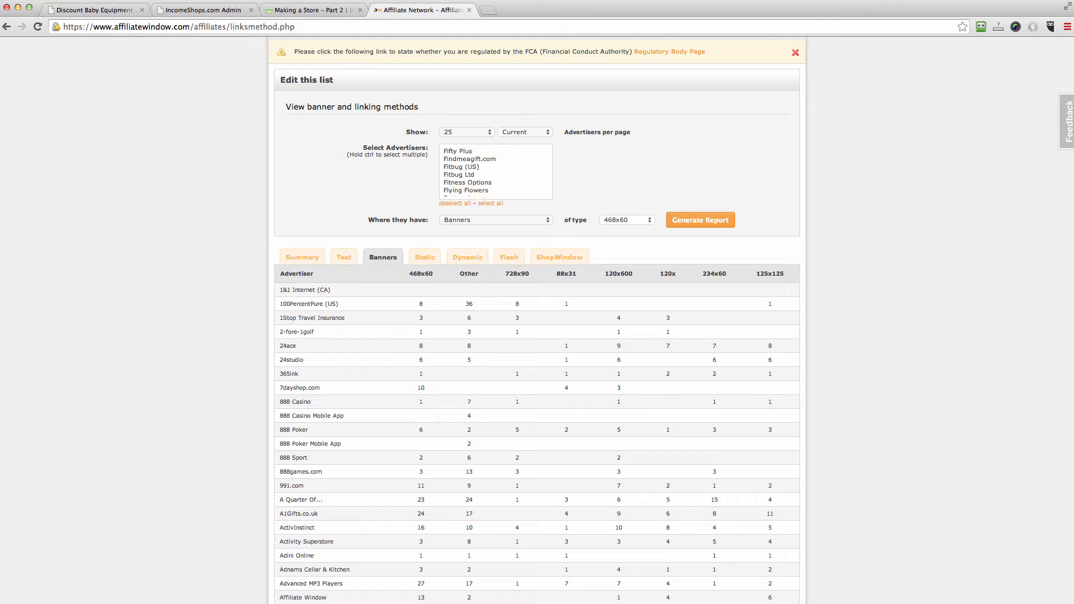
click(475, 176)
scroll(474, 178, down, 15)
scroll(474, 179, down, 4)
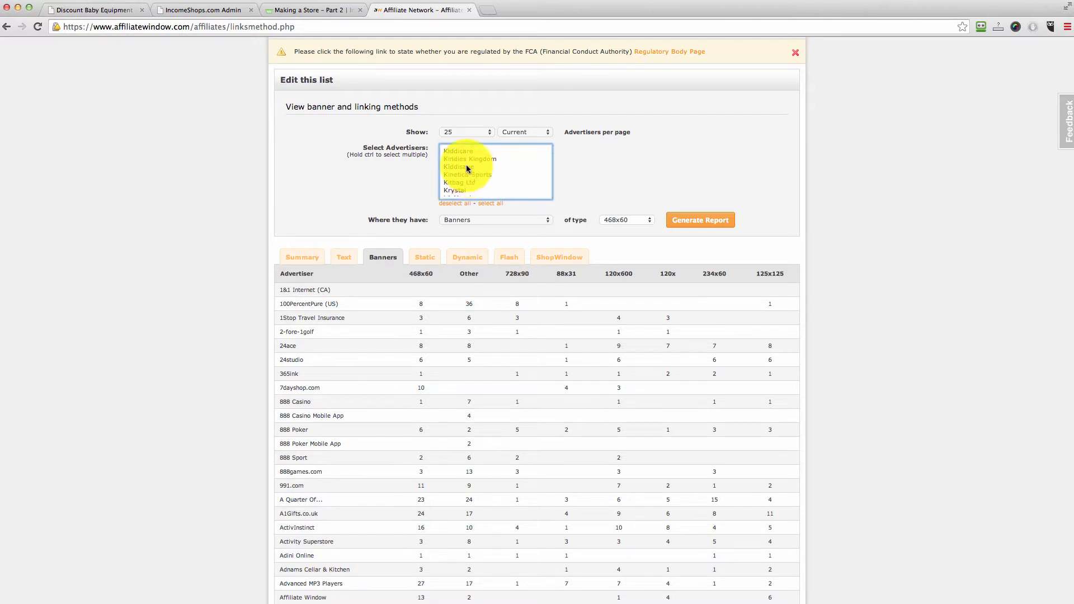
click(461, 159)
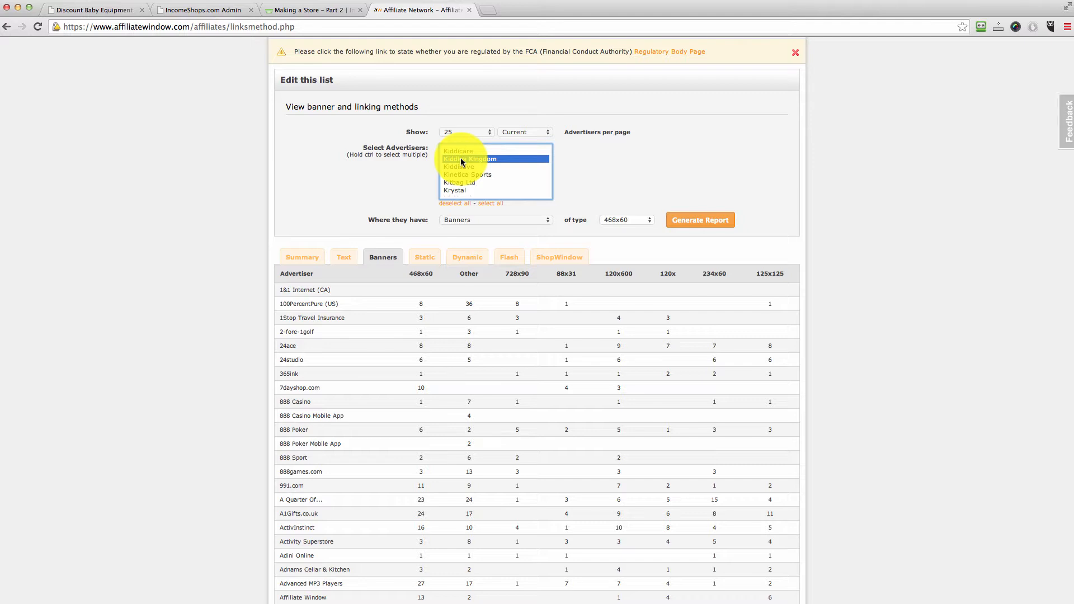
click(684, 222)
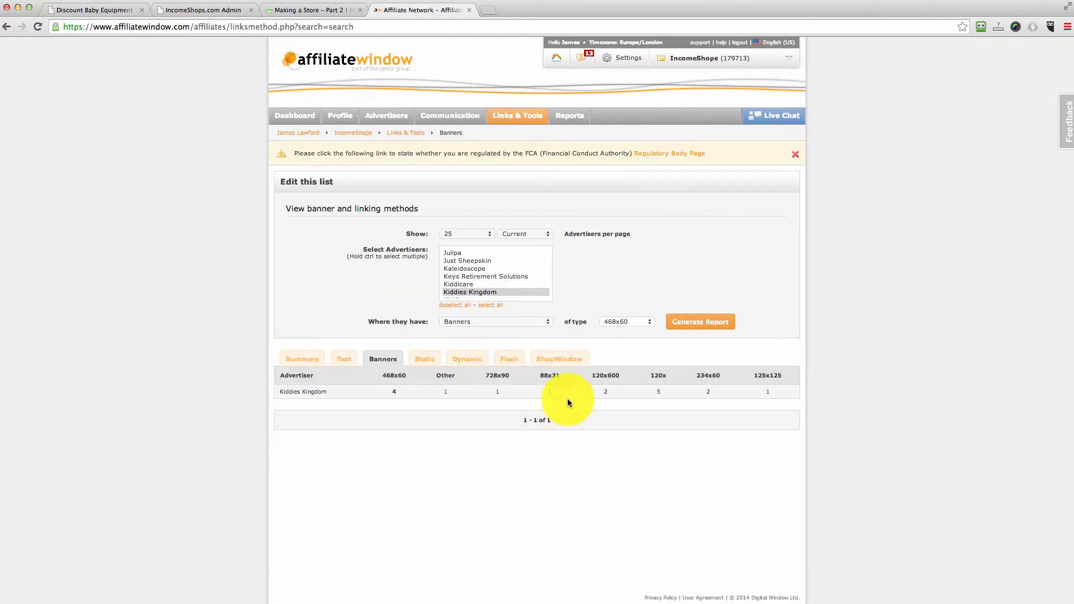
Step: Open Kiddies Kingdom's 468x60 banner codes and switch the banner group to 70% off (720X60)
click(395, 391)
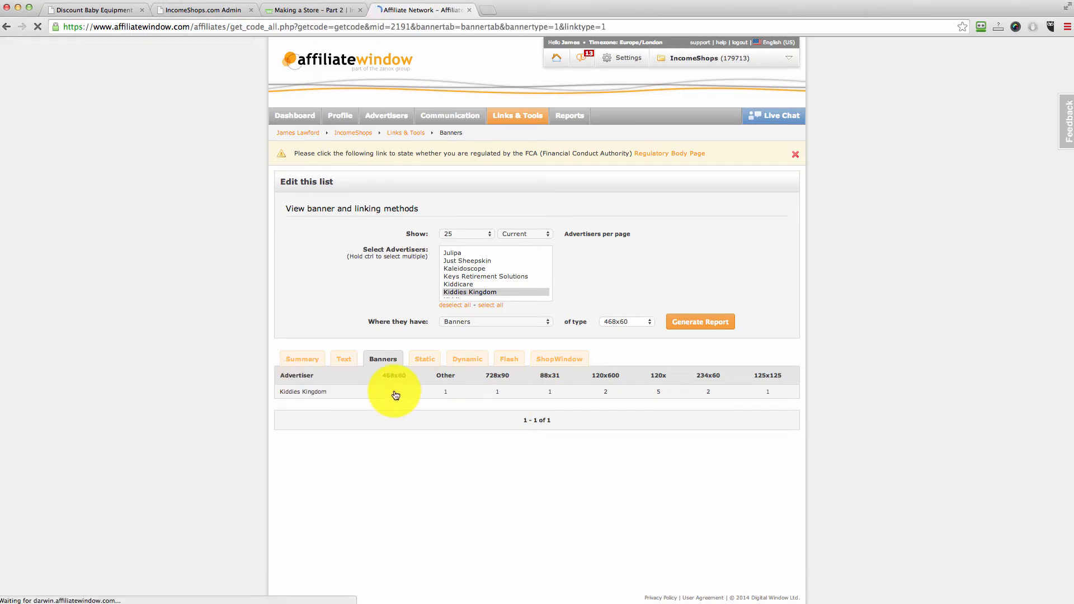
scroll(734, 394, down, 2)
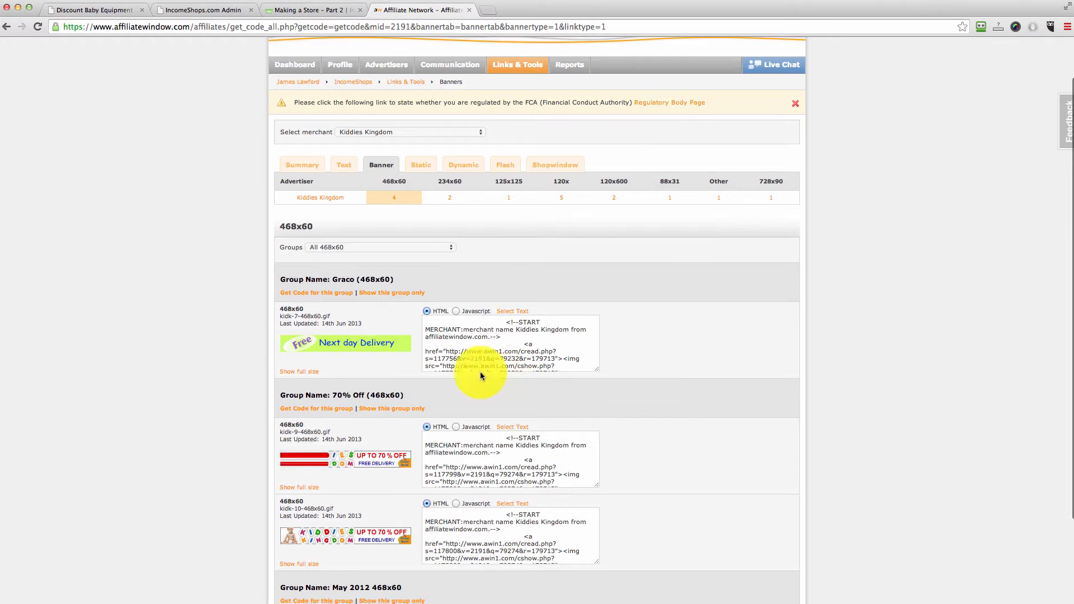
scroll(366, 422, down, 4)
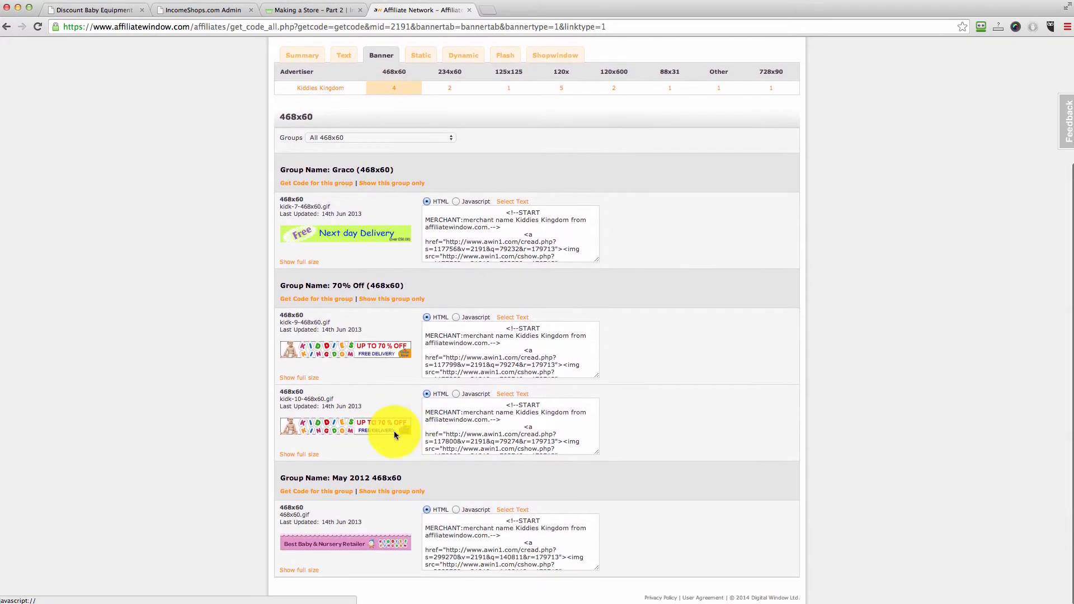
click(425, 138)
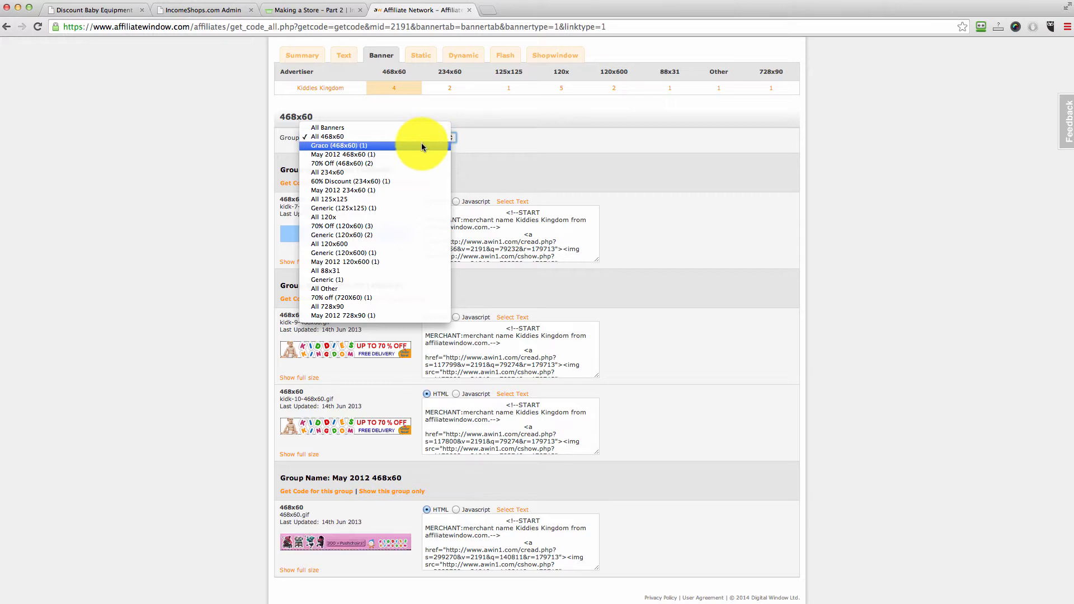
click(370, 297)
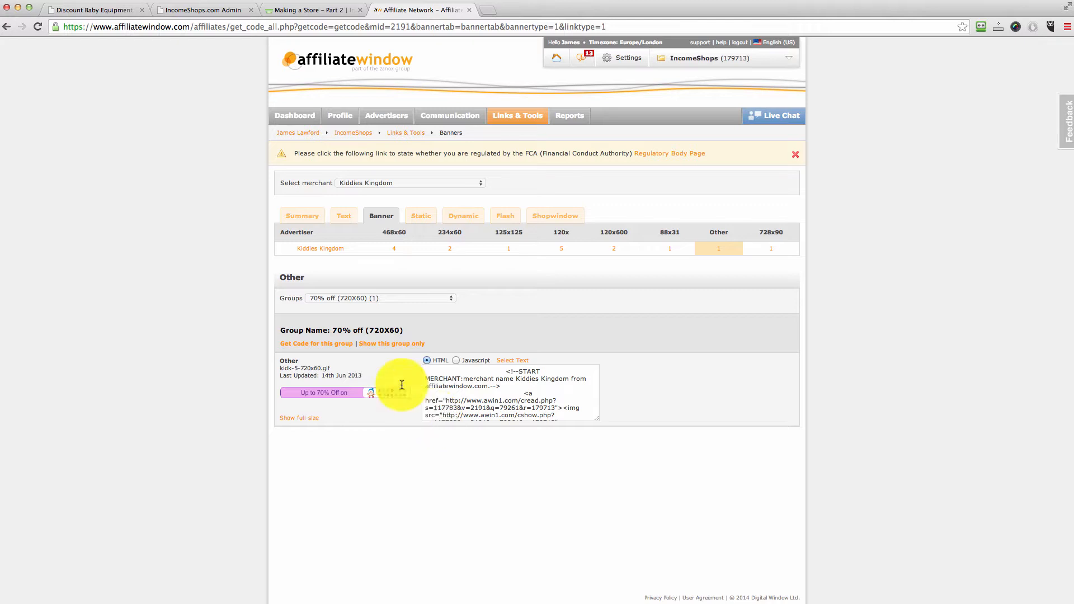
Step: Check the store's 728 x 90 advert space and copy the full HTML code of the 70% off (720X60) banner
click(103, 10)
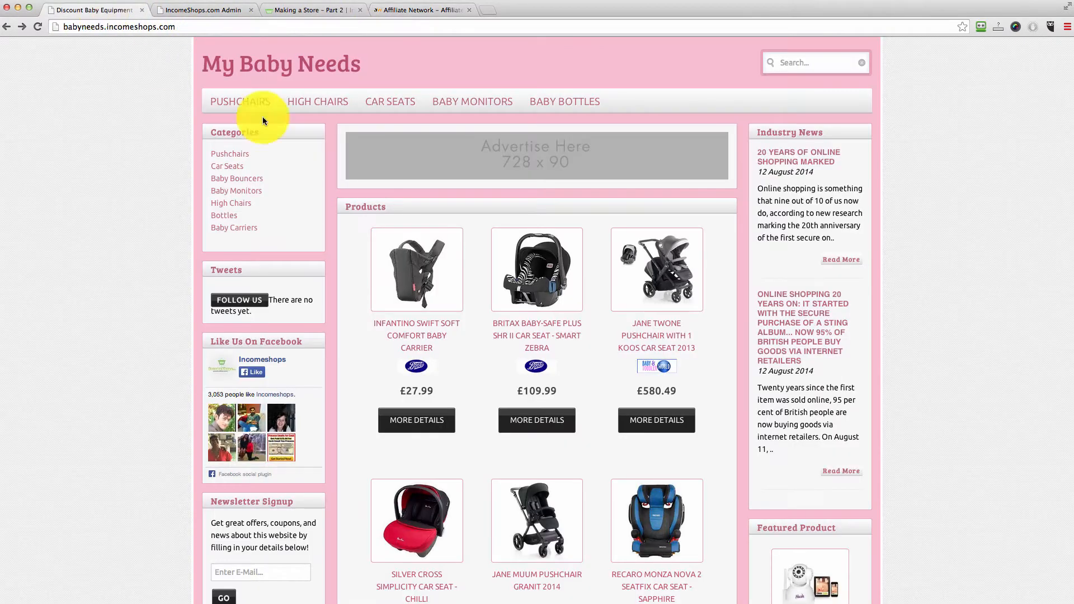
click(400, 10)
click(498, 371)
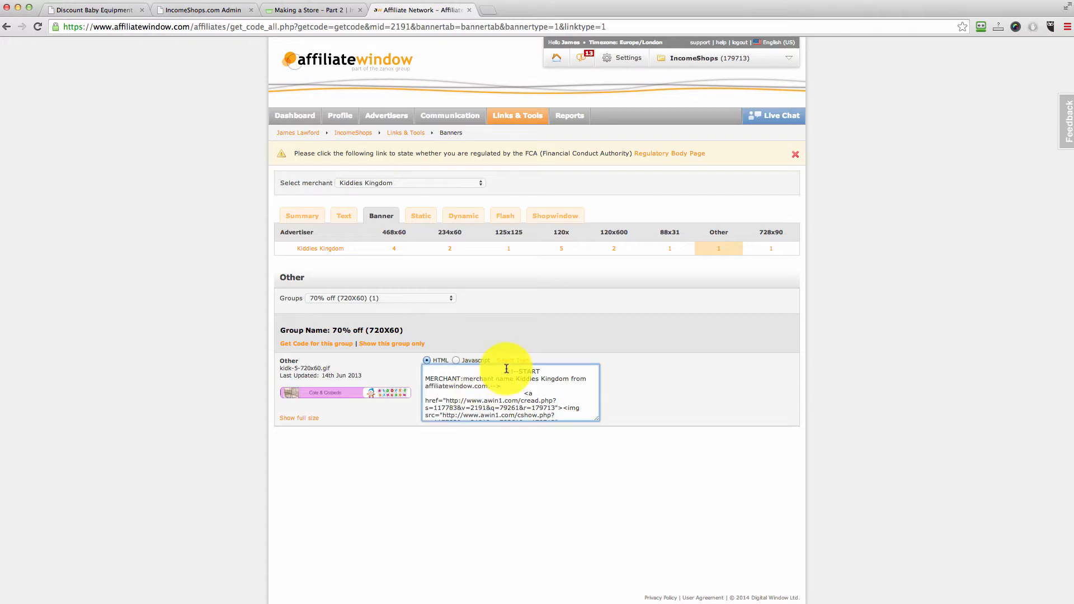
drag(506, 369, 616, 445)
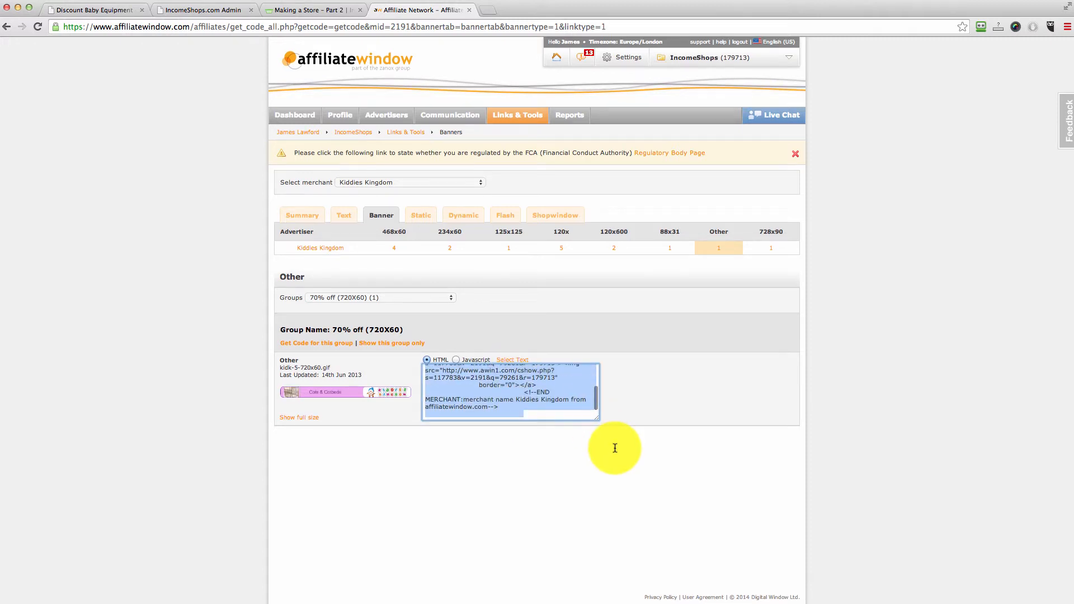
right_click(554, 406)
click(554, 425)
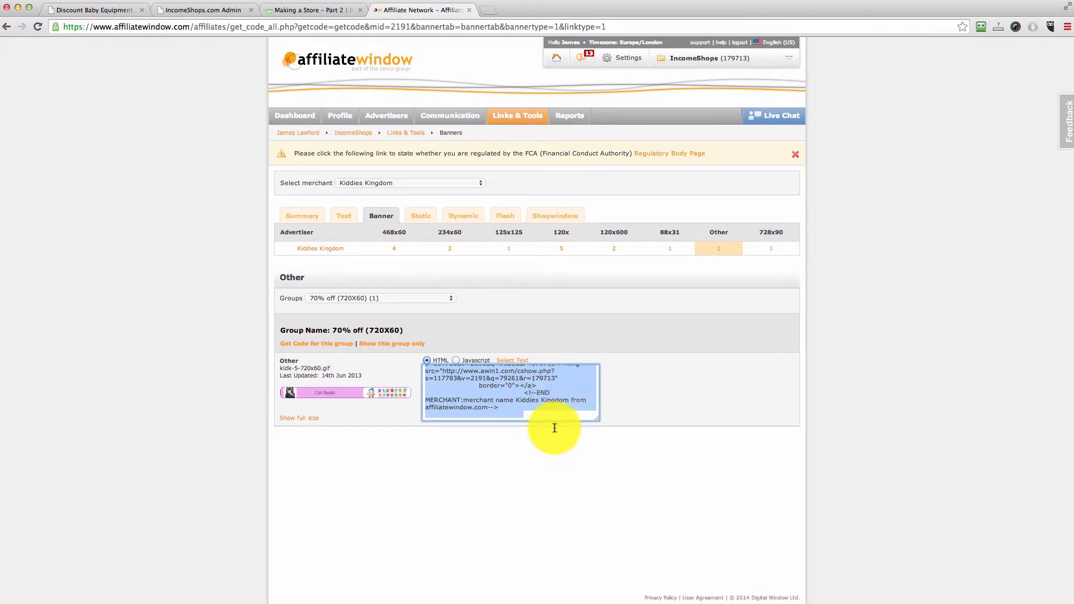
Step: Log in to the IncomeShops store admin with the username and account password, and dismiss the promotional popup
click(211, 16)
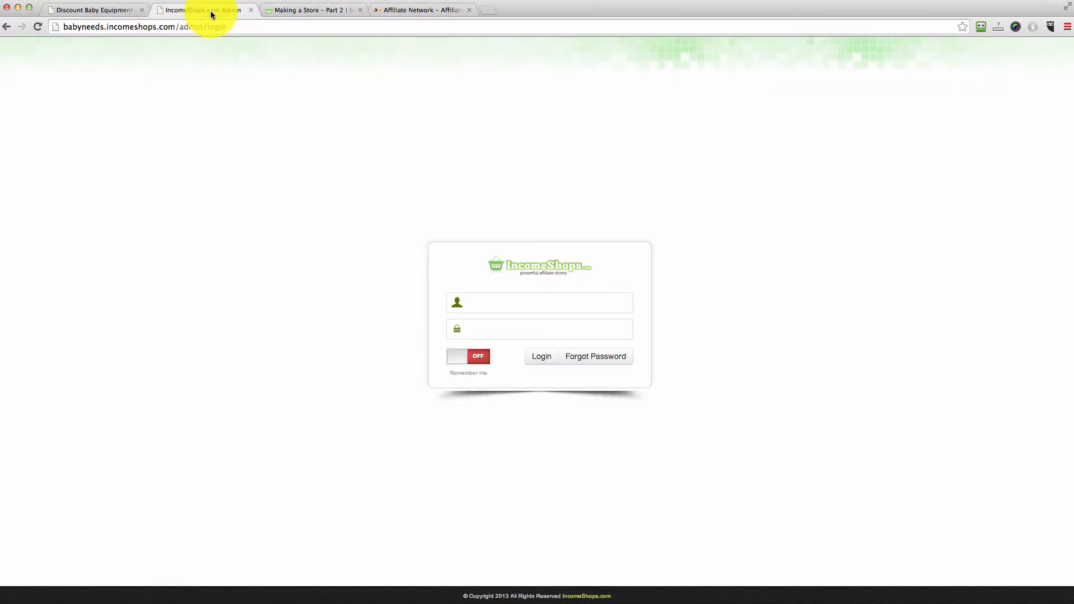
click(593, 306)
text(???)
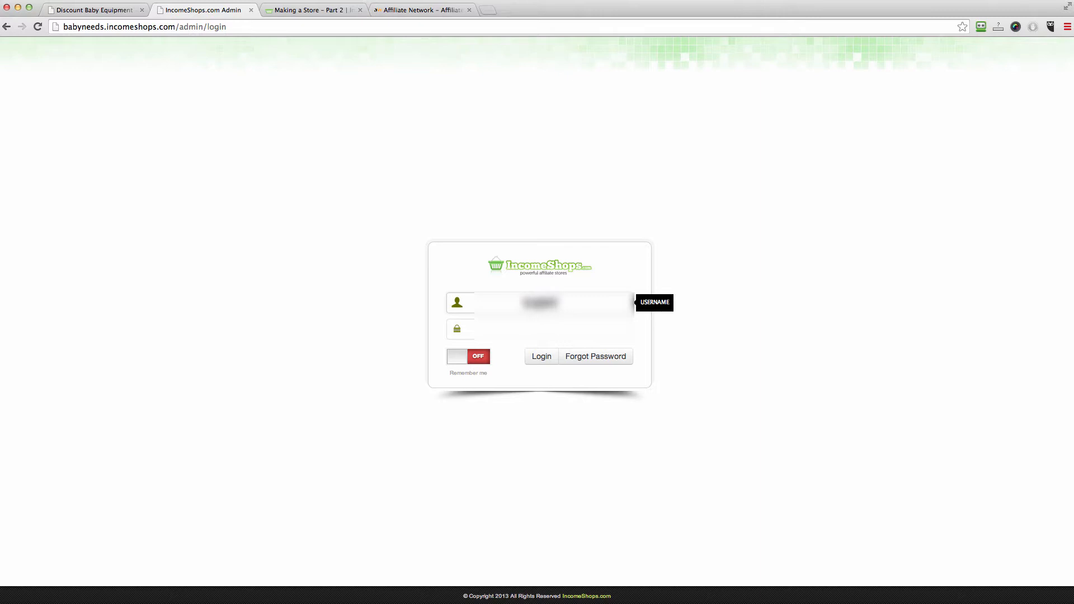
text(???)
click(614, 327)
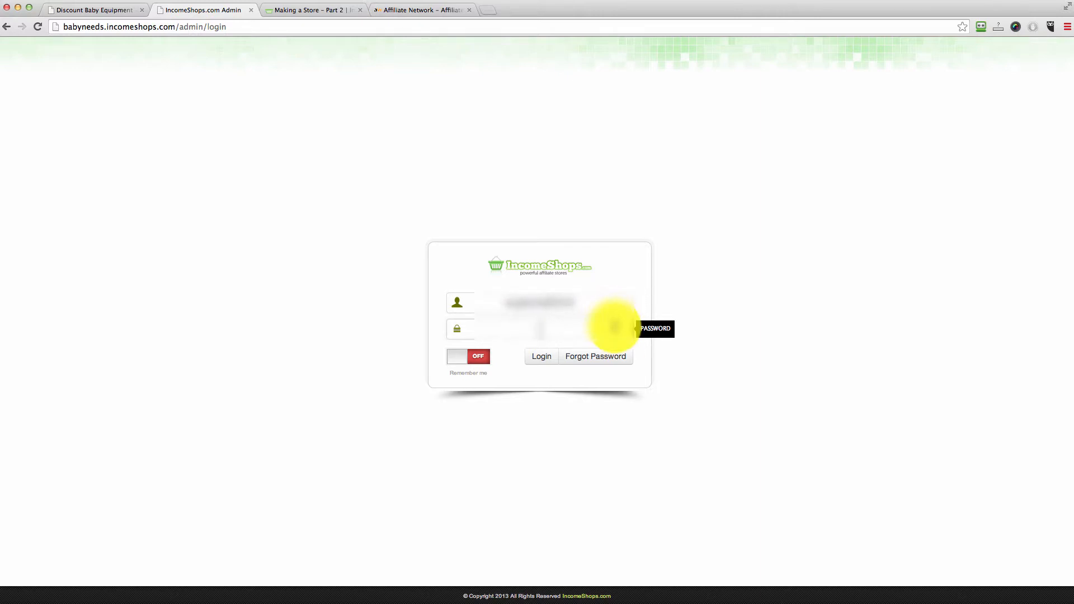
text(??)
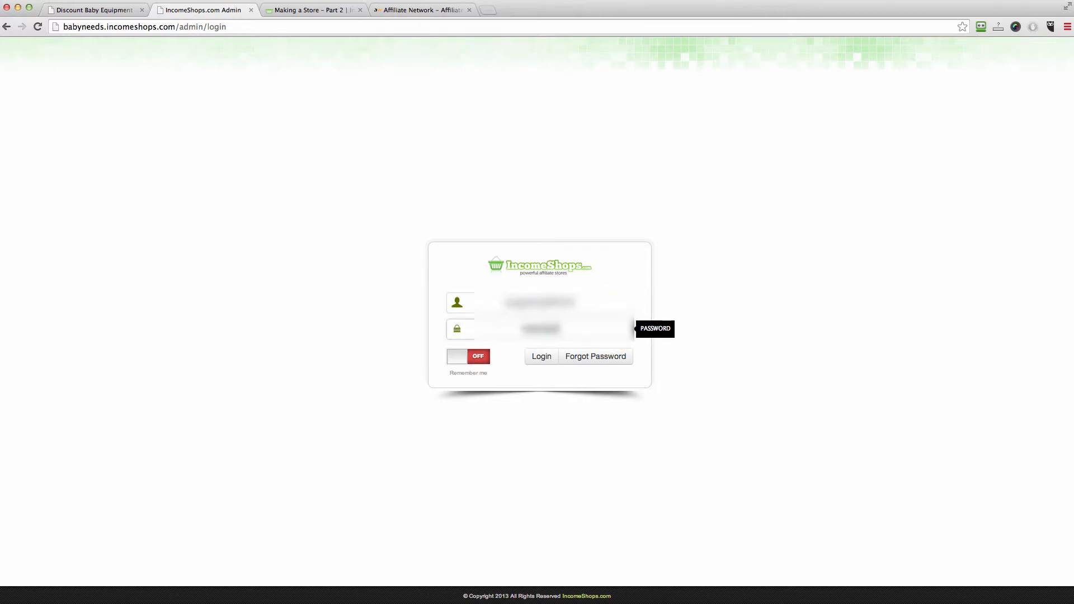
key(Tab)
key(Return)
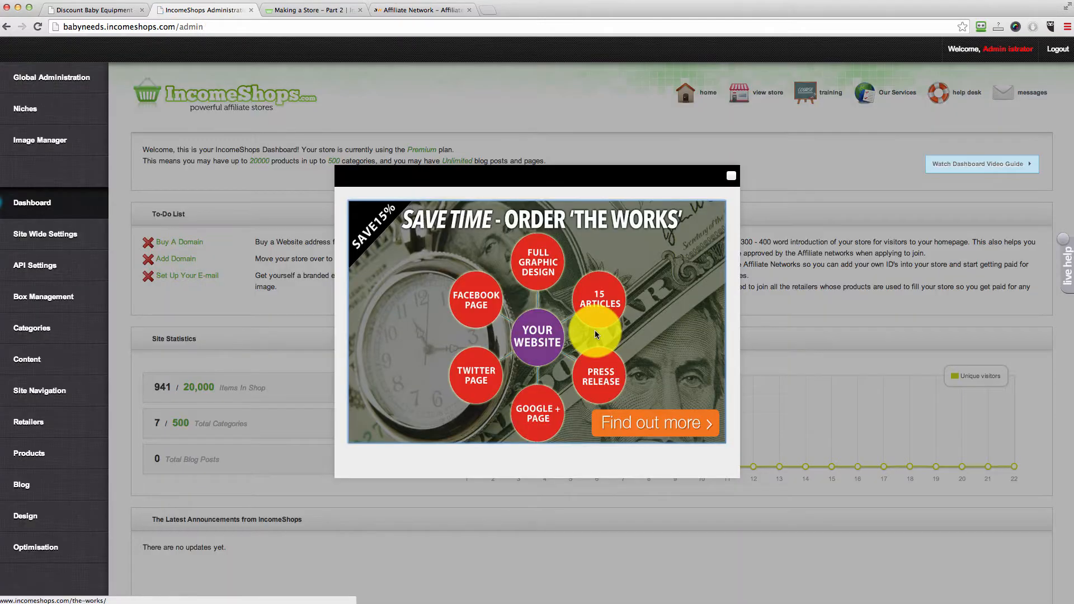
click(730, 174)
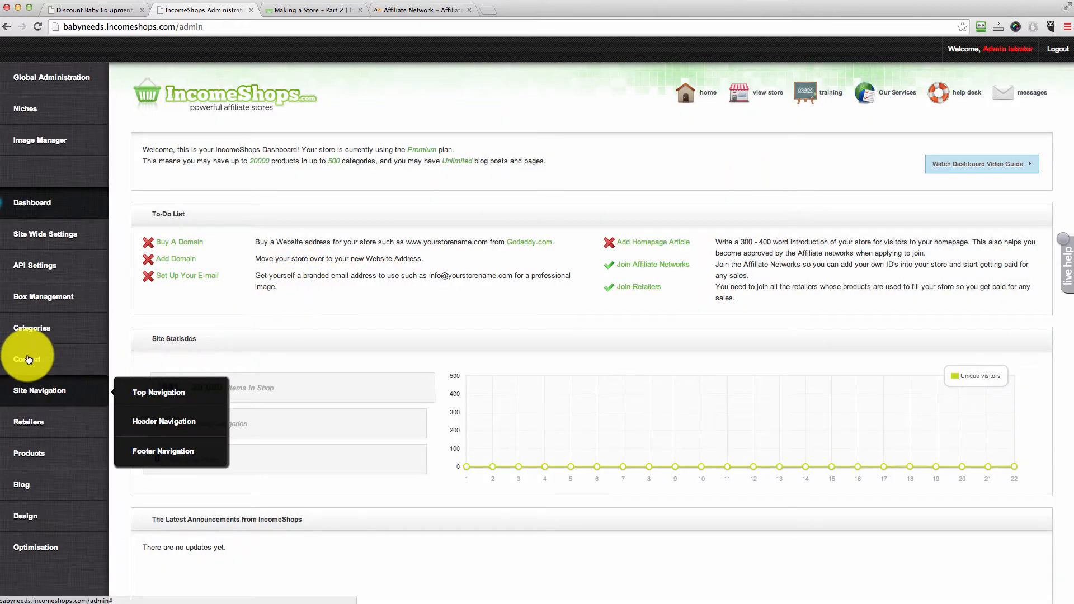
Step: In the home page's box layout, replace the Sponsored Links block's custom code with the copied banner code and save the block
click(38, 297)
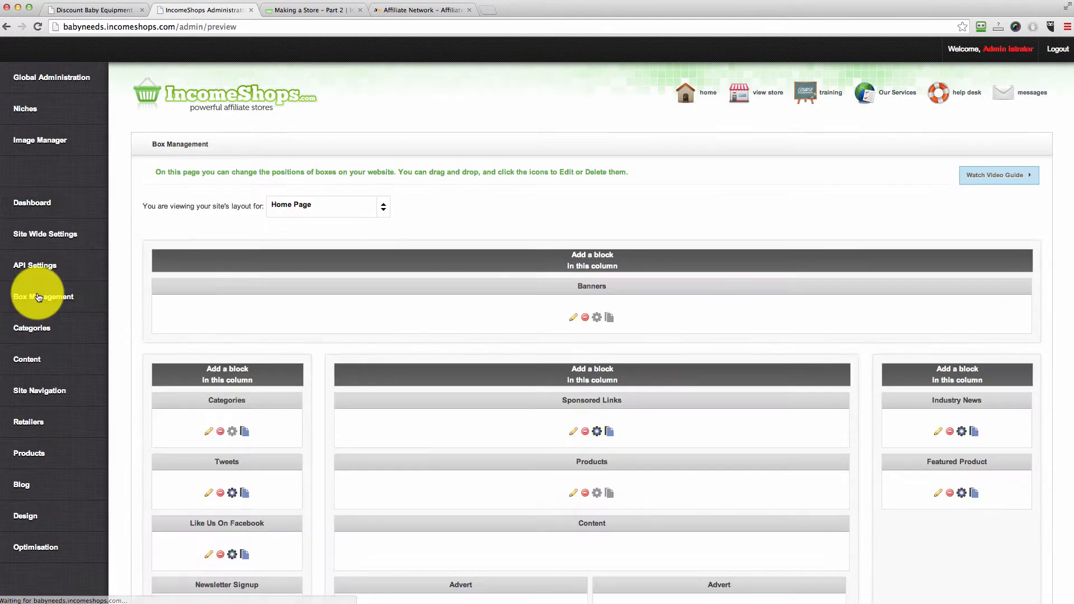
scroll(625, 395, down, 3)
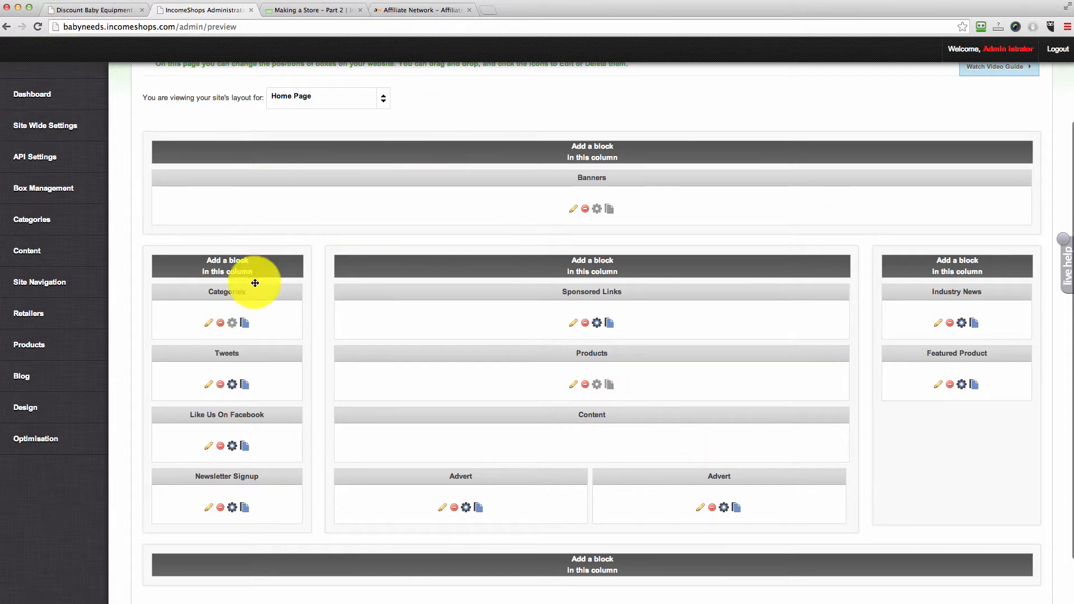
click(85, 11)
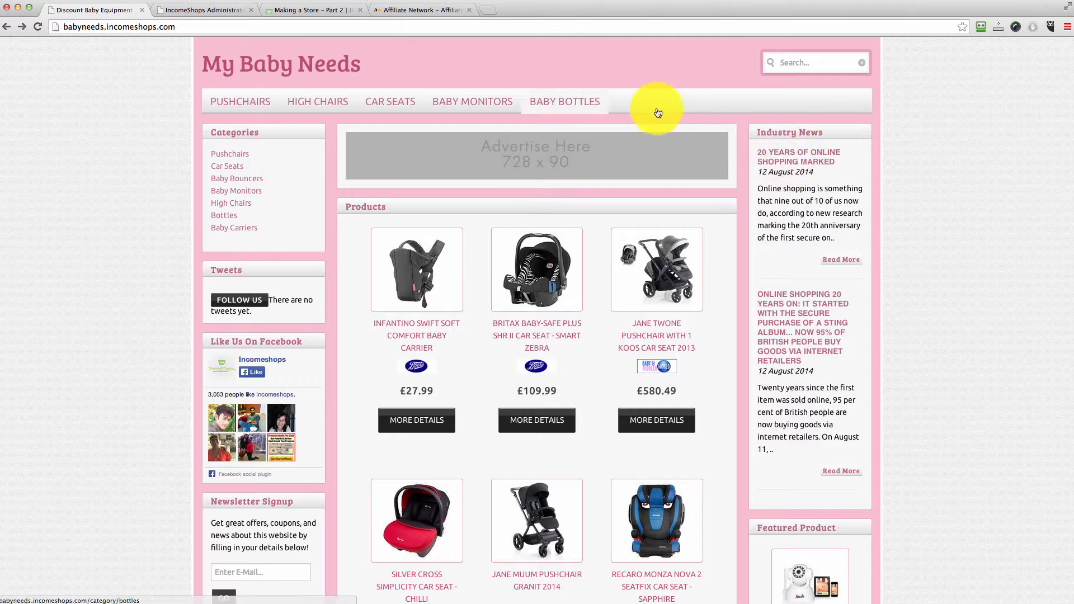
click(215, 11)
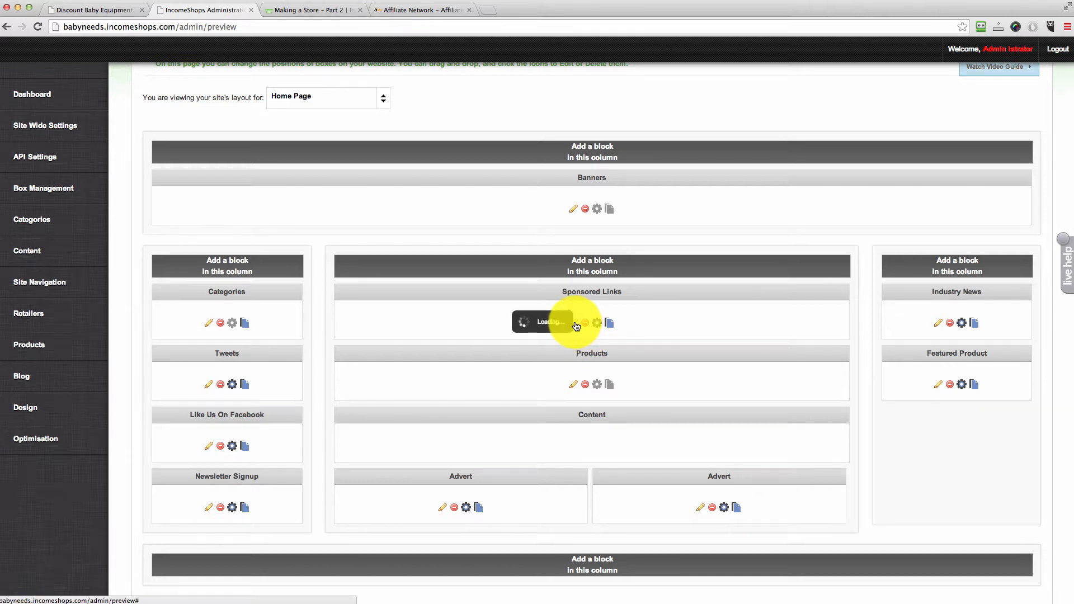
click(573, 323)
drag(572, 343, 499, 301)
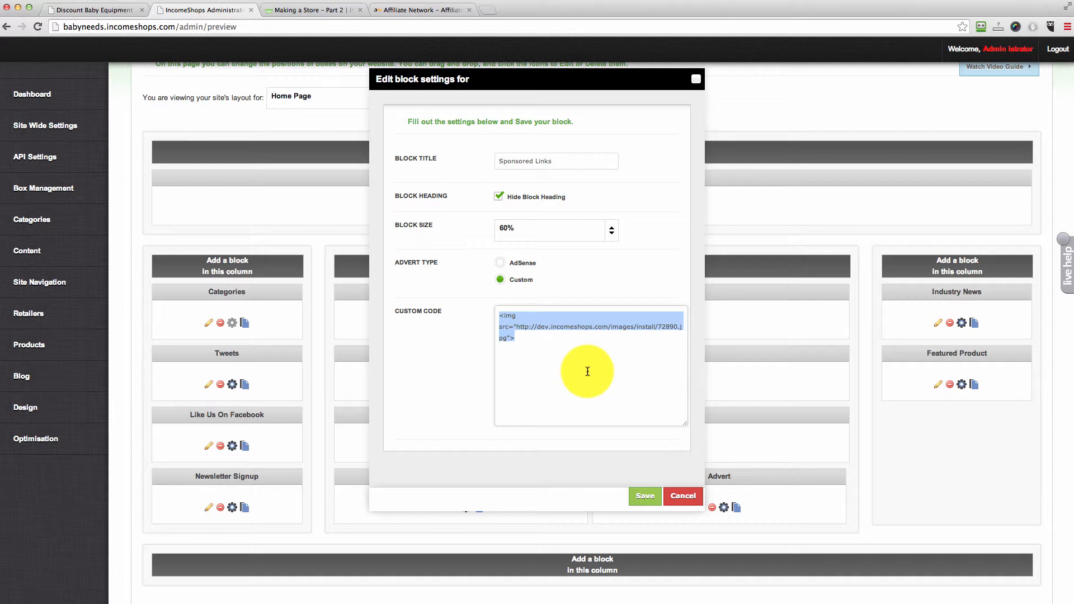
key(super+v)
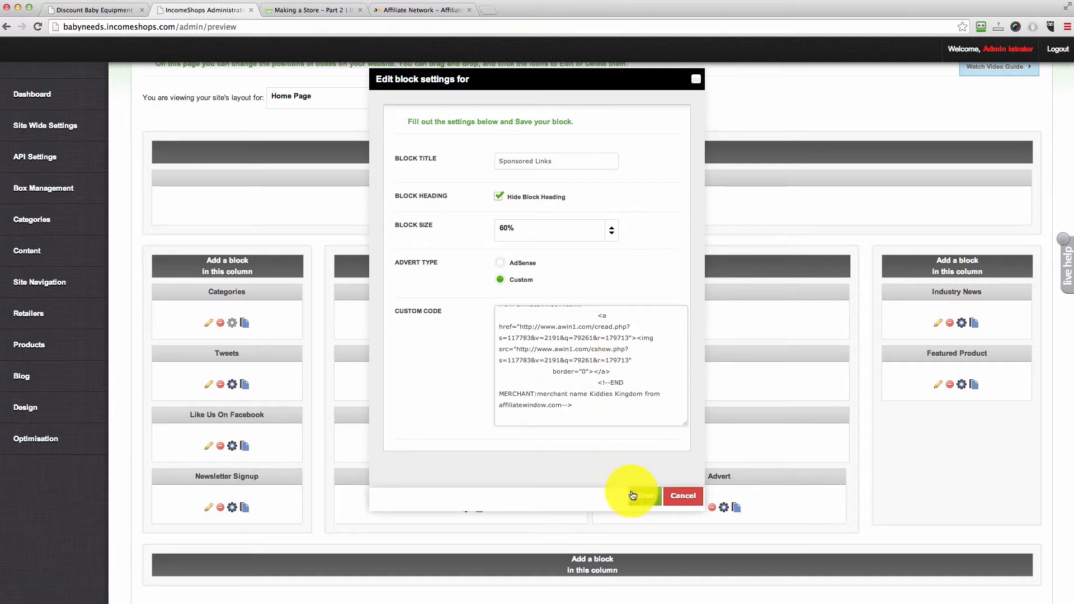
click(655, 497)
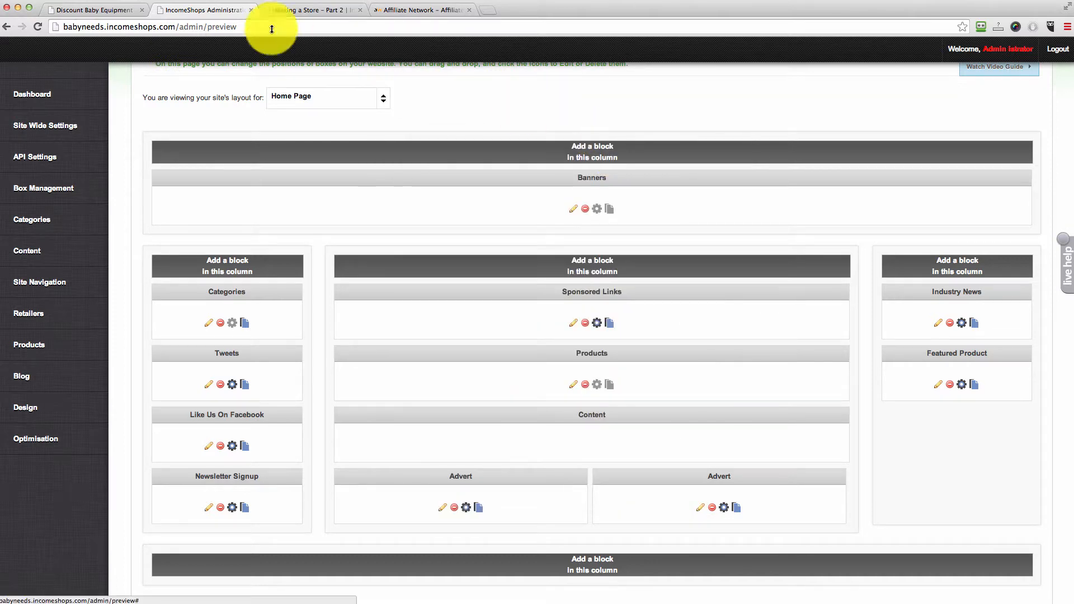
Step: Reload the My Baby Needs home page, follow the new banner to the retailer's site, and return to the store
click(296, 11)
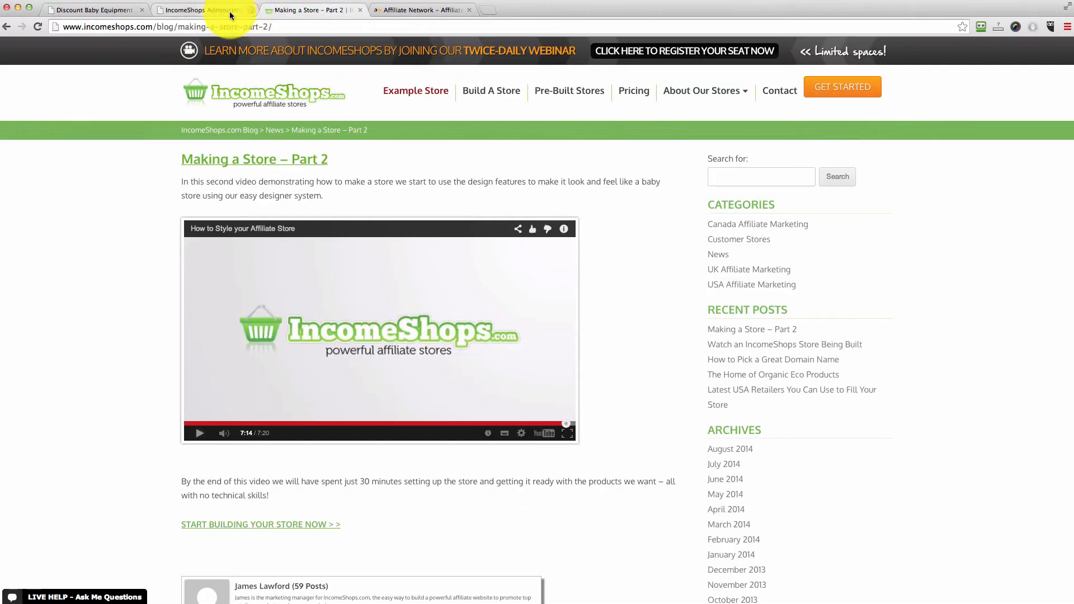
click(222, 11)
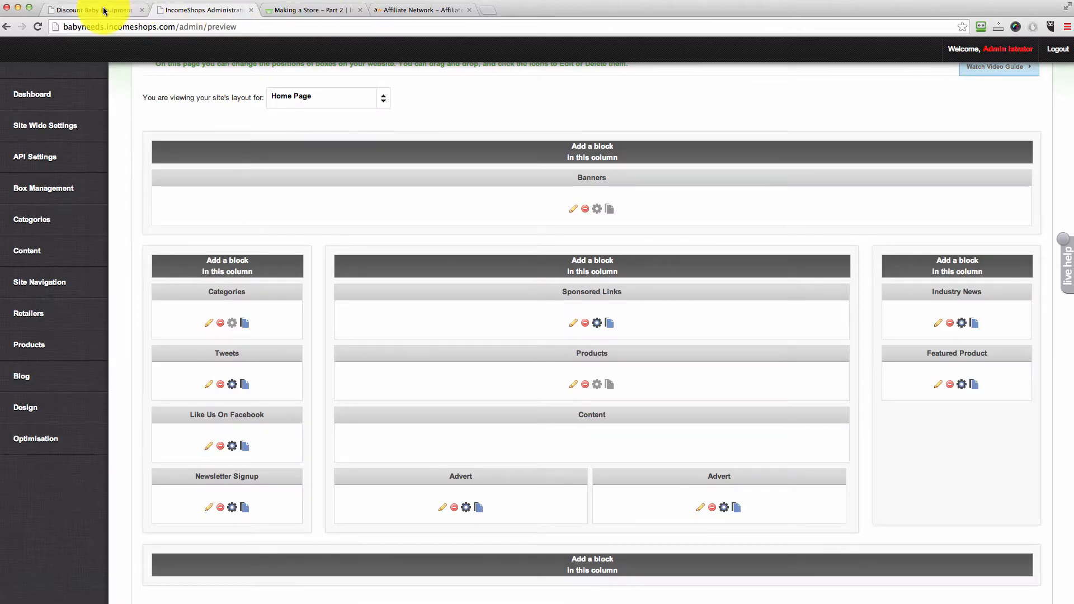
click(92, 11)
click(201, 26)
key(Return)
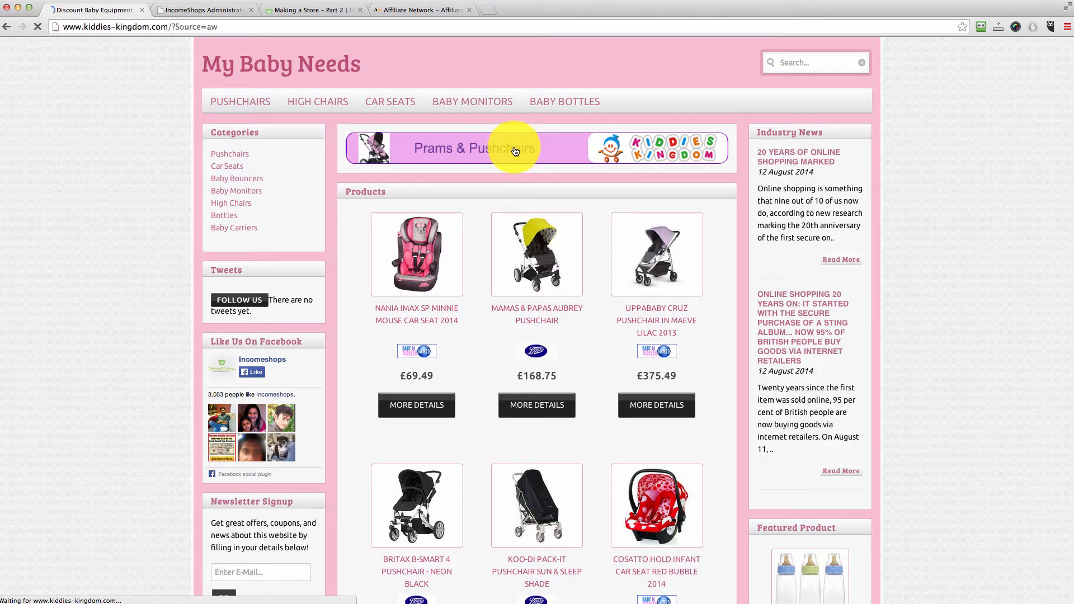
scroll(568, 305, down, 3)
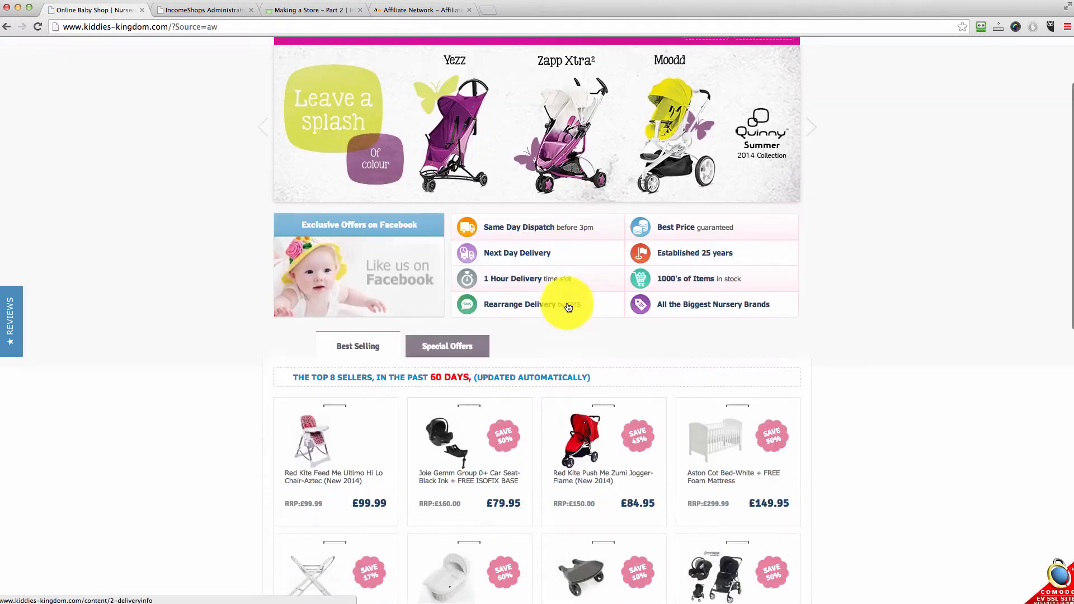
scroll(569, 306, up, 3)
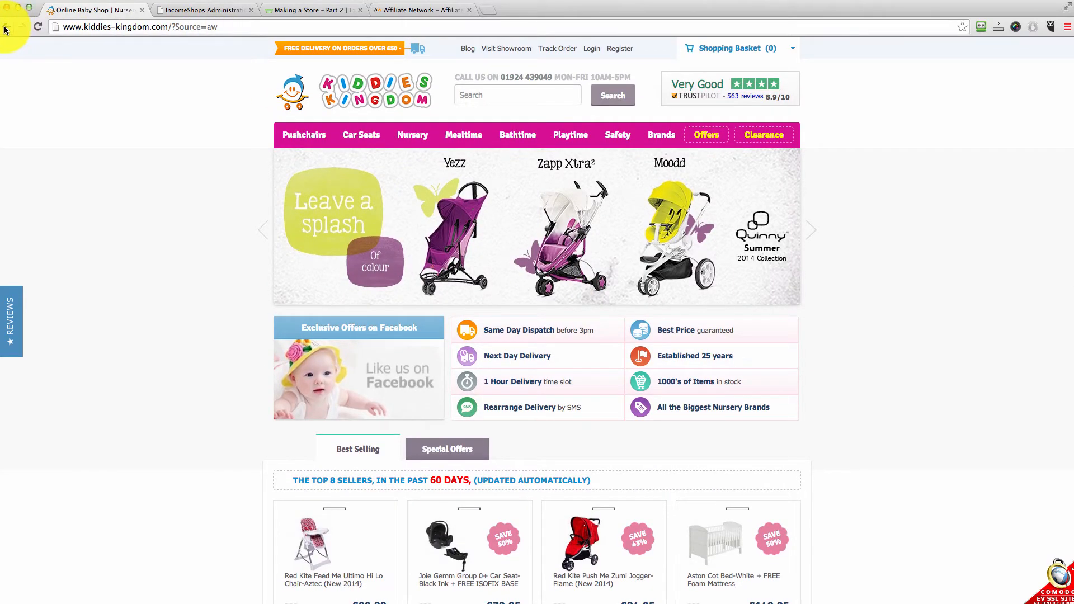
click(7, 26)
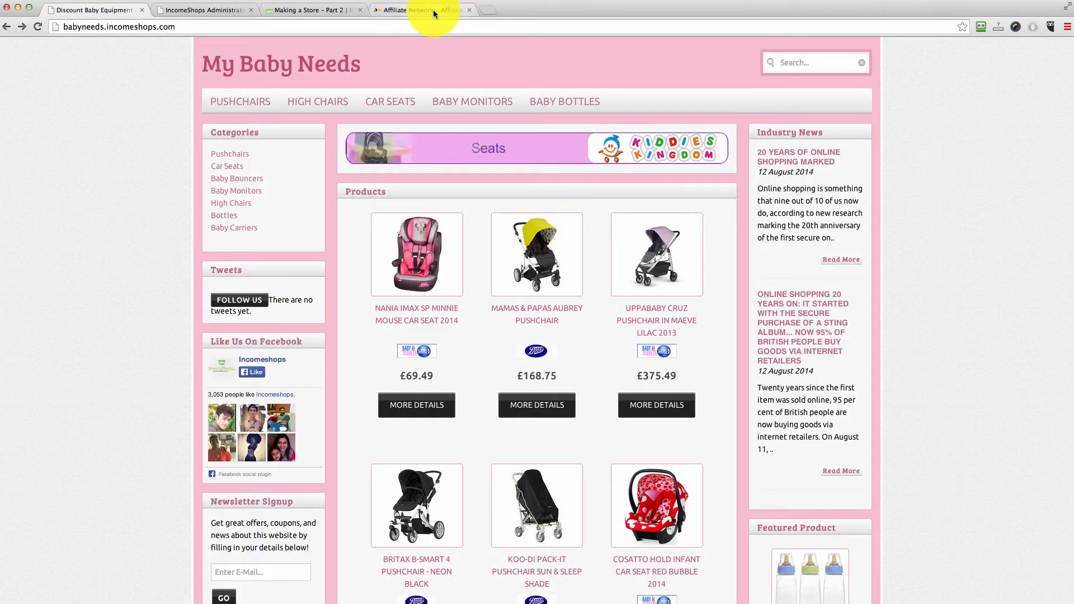
Step: Check the store's two lower 300 x 250 advert spaces and switch the Affiliate Window banner merchant to Kiddicare
scroll(596, 314, down, 10)
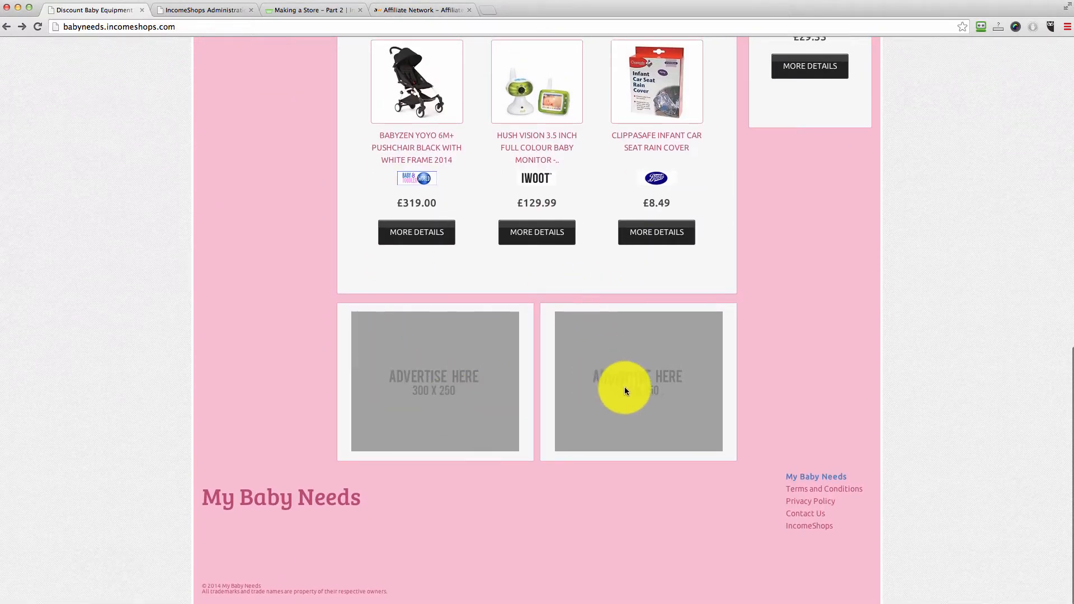
click(428, 11)
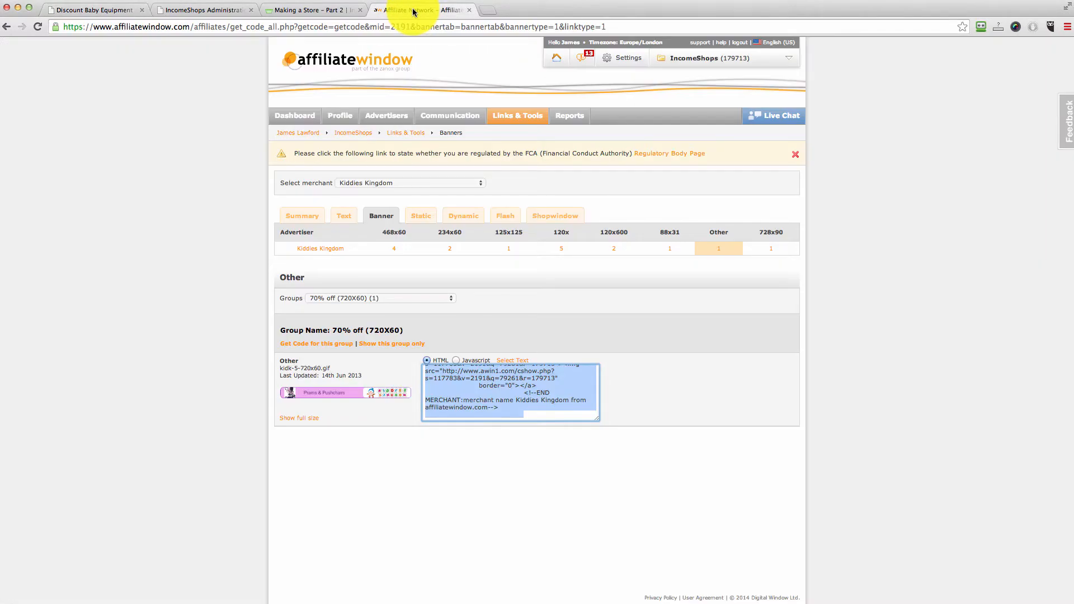
click(439, 277)
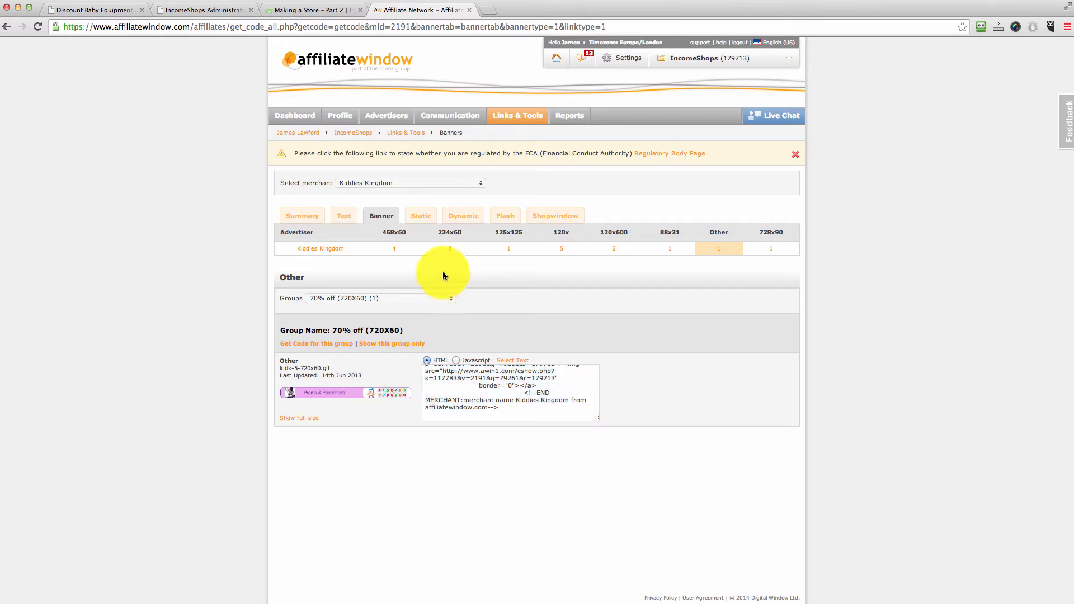
click(407, 185)
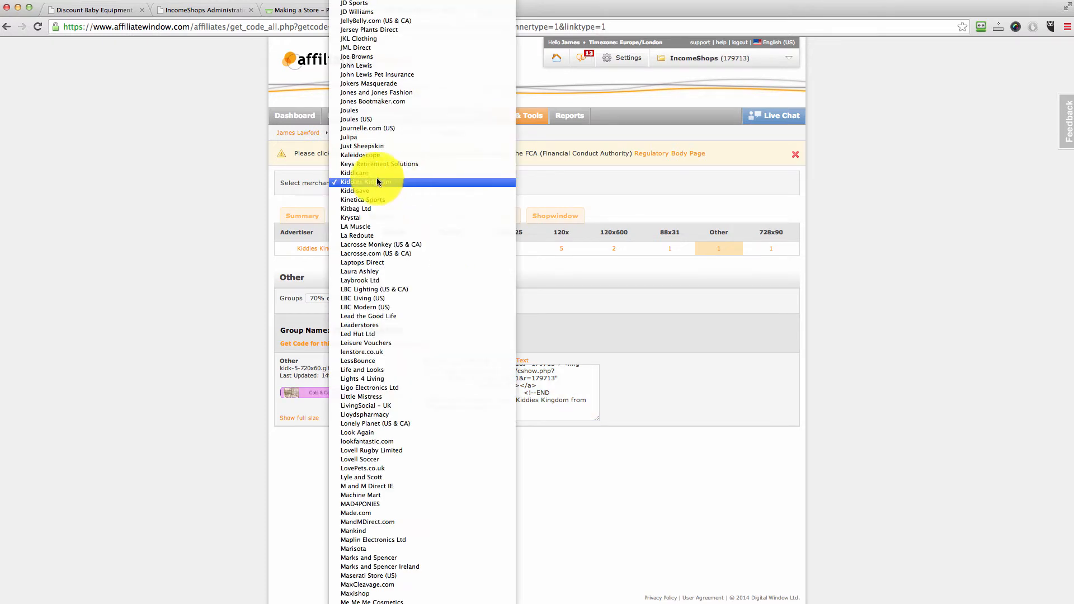
click(358, 171)
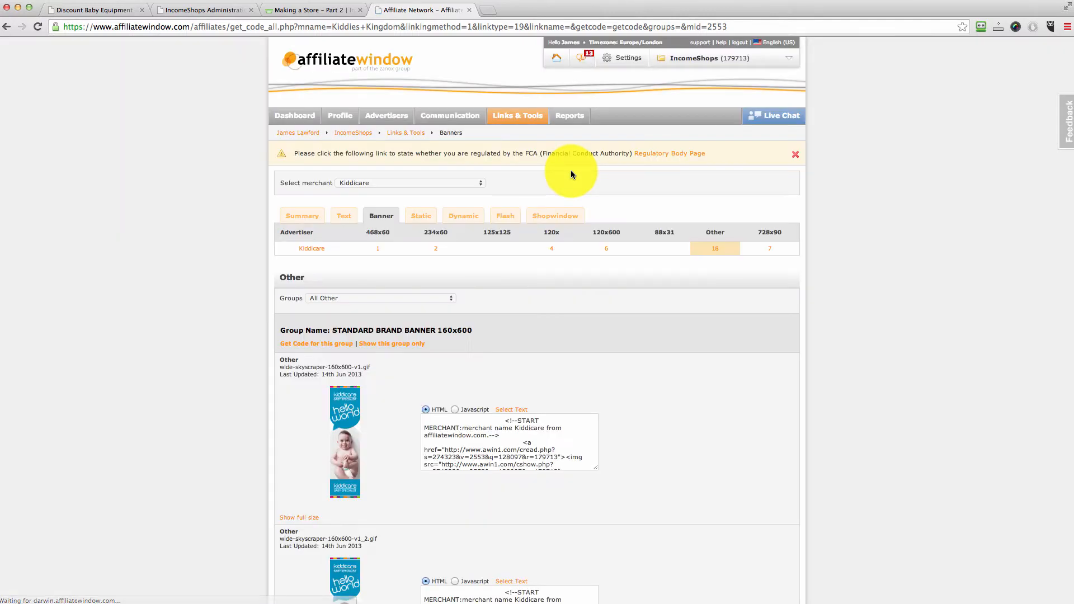
scroll(573, 318, down, 1)
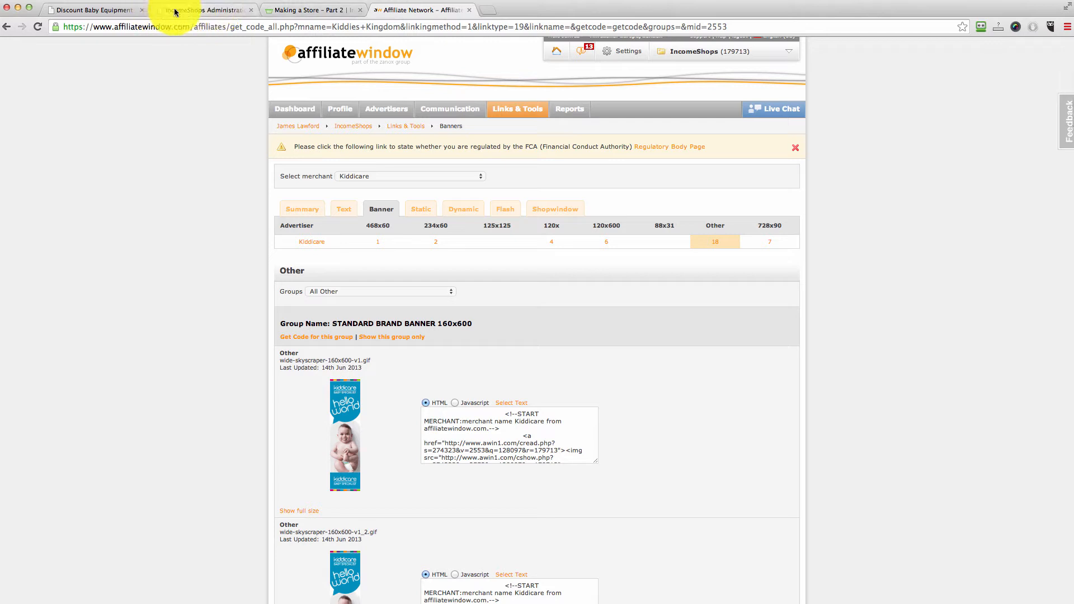
Step: Recheck the store's advert size, filter Kiddicare's banners to the STANDARD BANNER 300x250 group, and copy its full HTML code
click(131, 10)
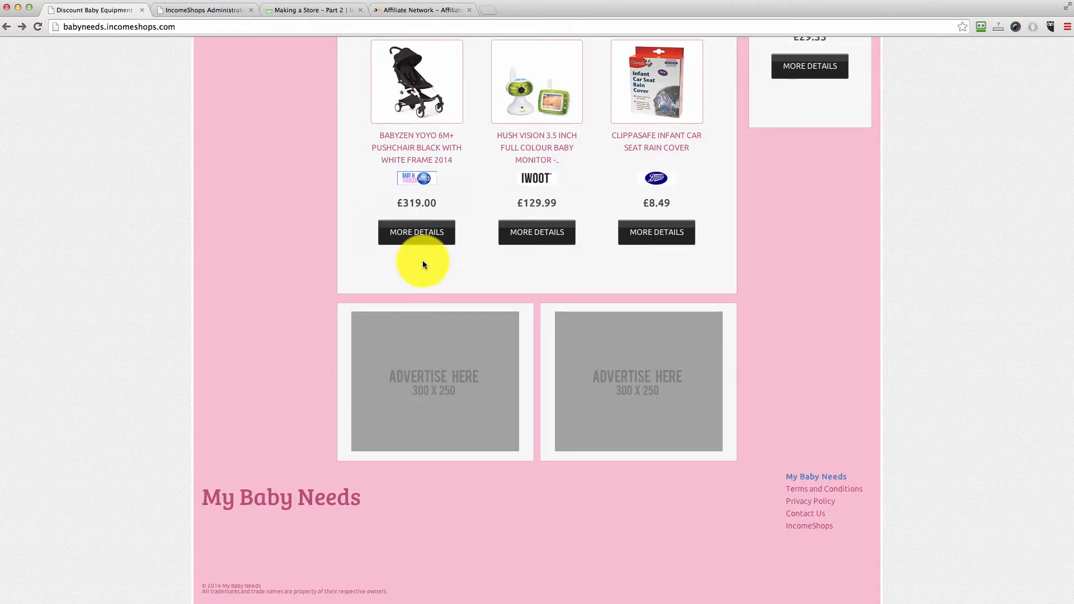
click(434, 8)
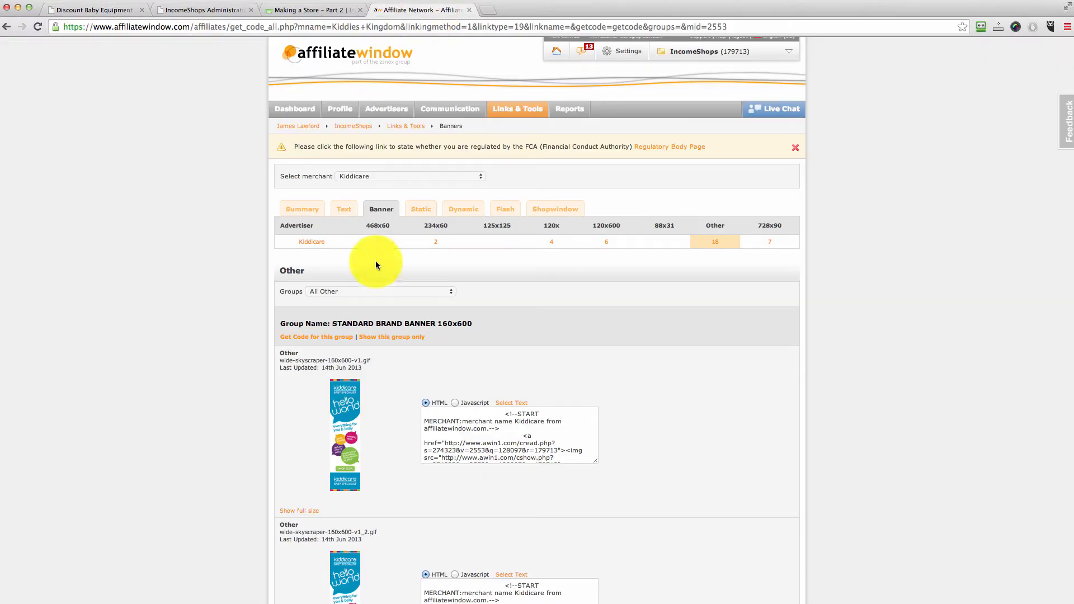
click(390, 291)
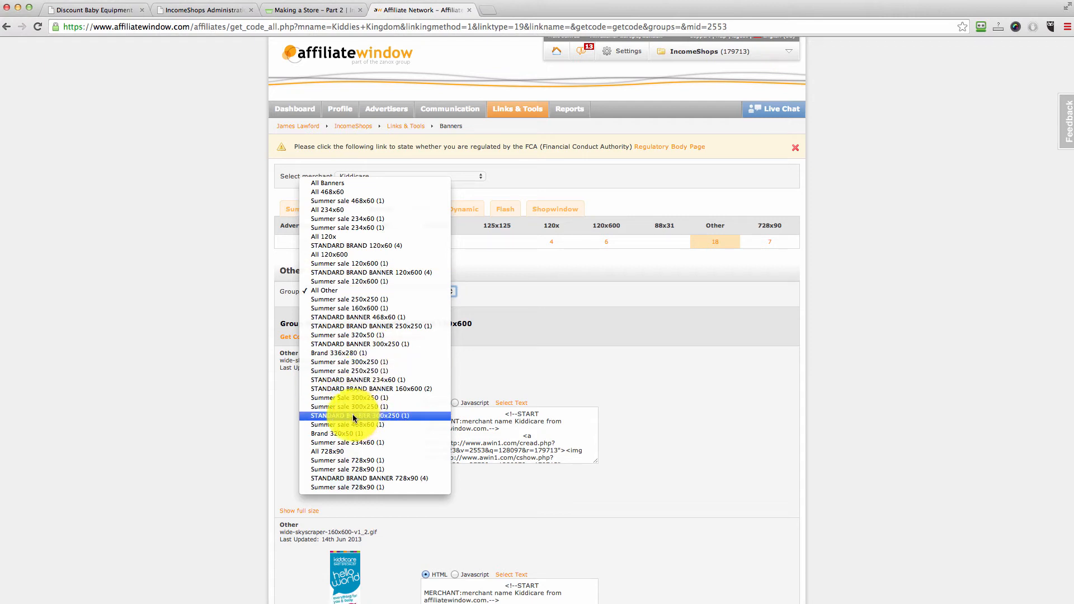
click(391, 415)
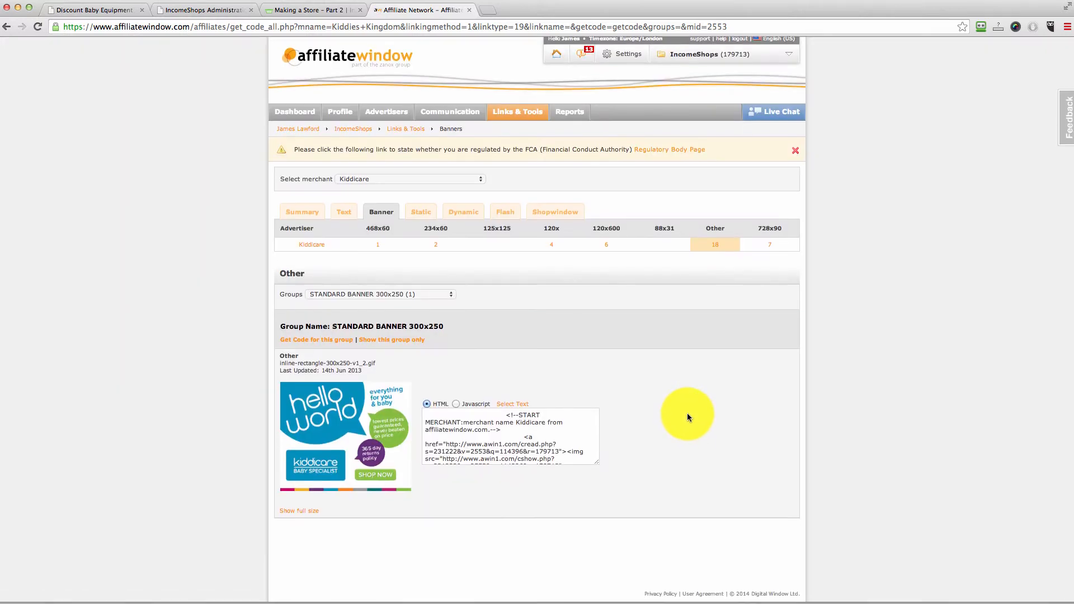
scroll(687, 414, down, 1)
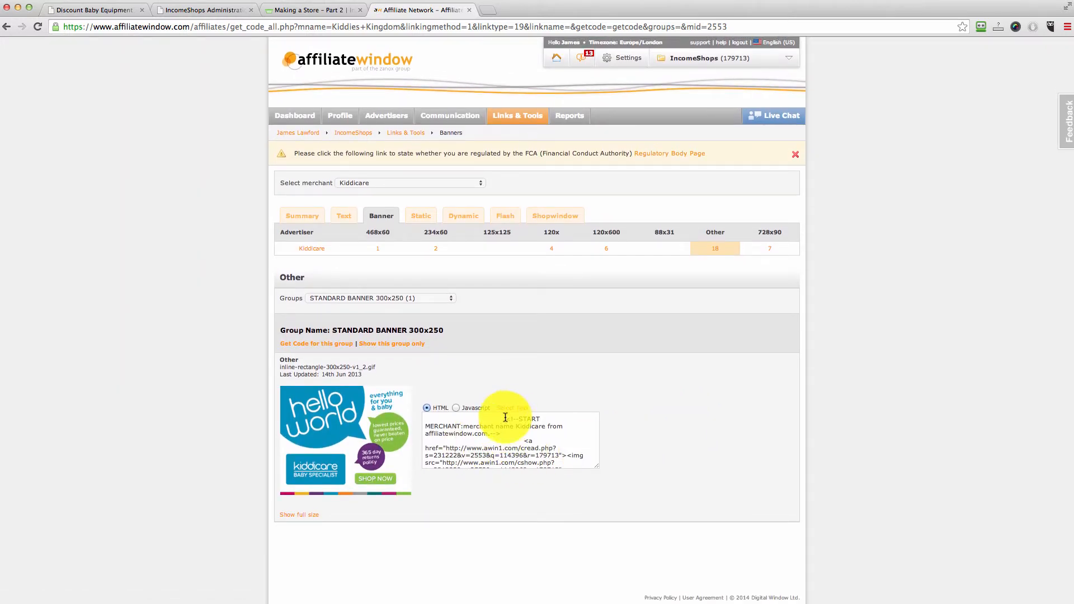
click(505, 418)
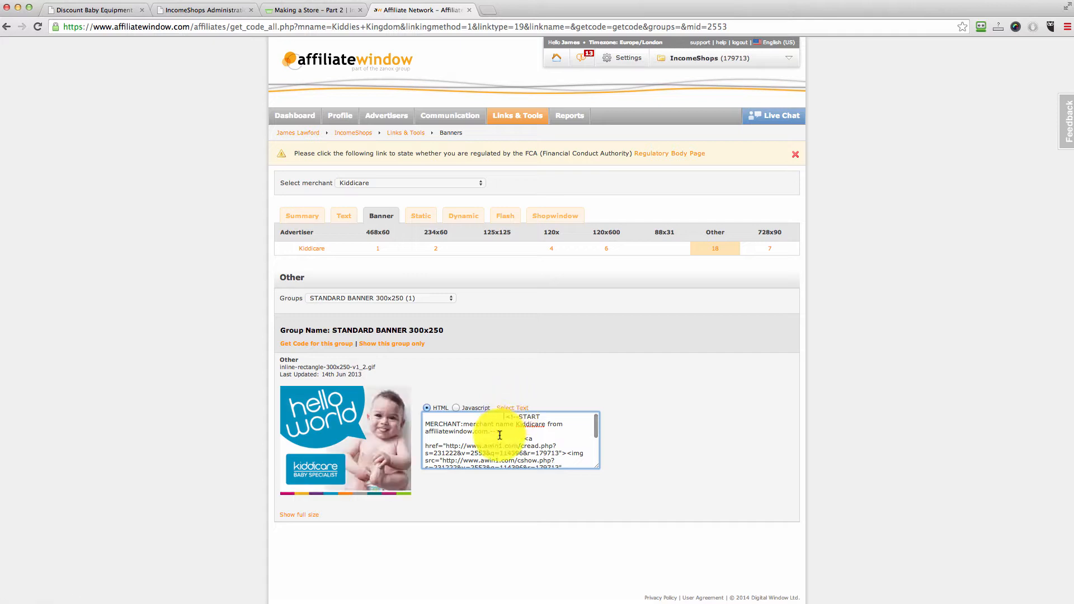
key(super+a)
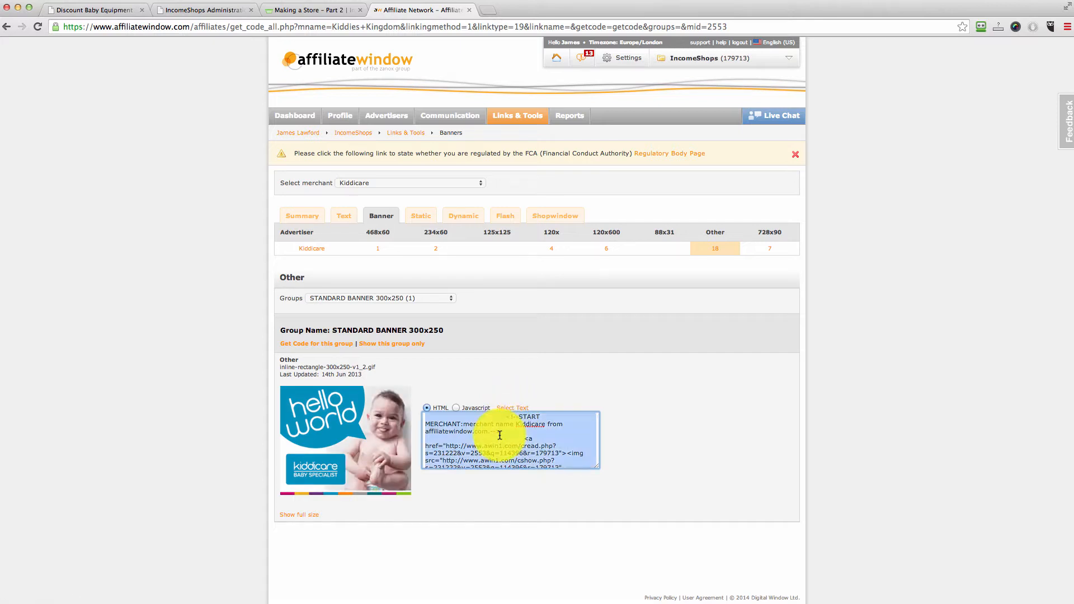
Step: In the store admin's box layout, replace the first Advert block's custom code with the copied Kiddicare banner code and save the block
click(226, 10)
scroll(575, 423, down, 3)
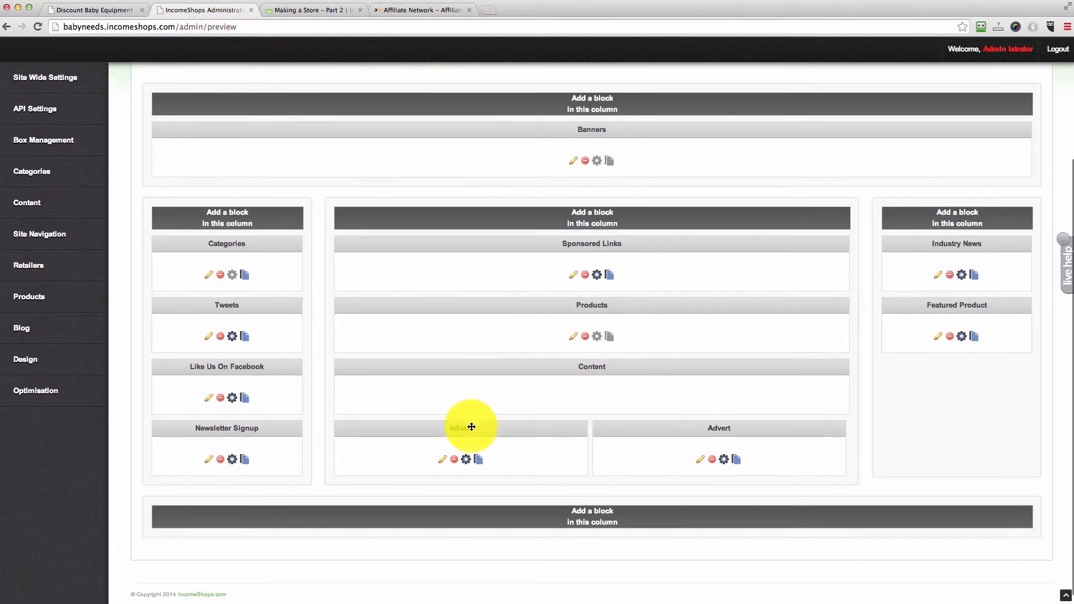
click(75, 10)
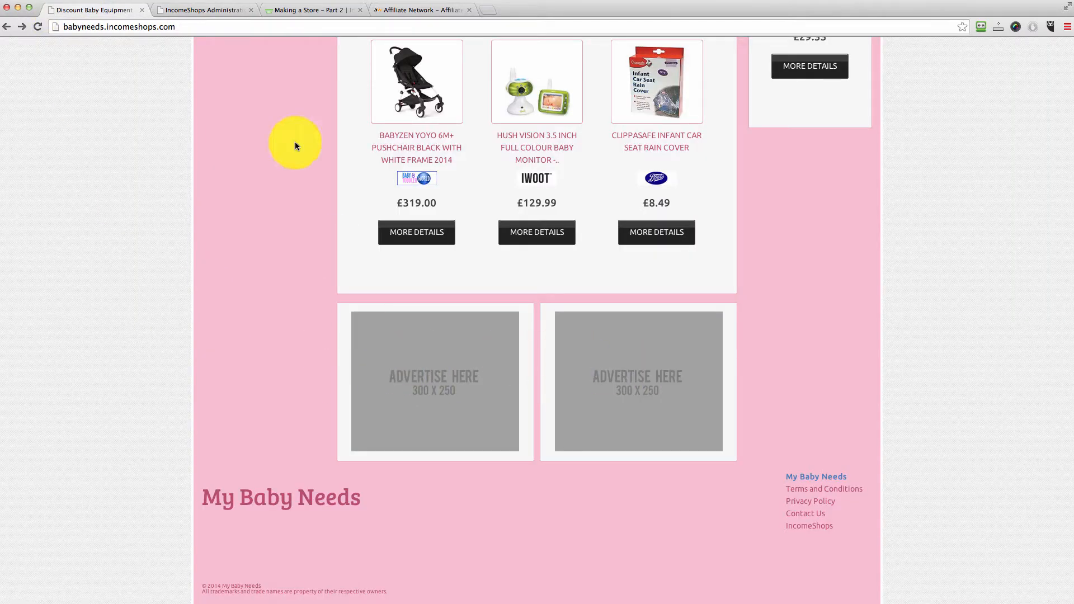
click(205, 9)
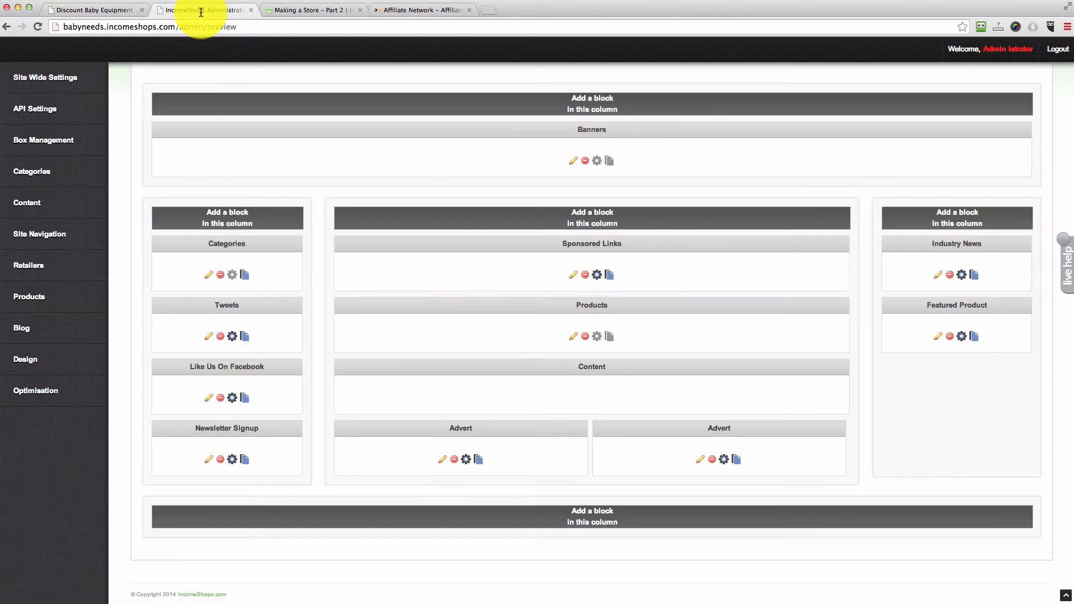
click(444, 460)
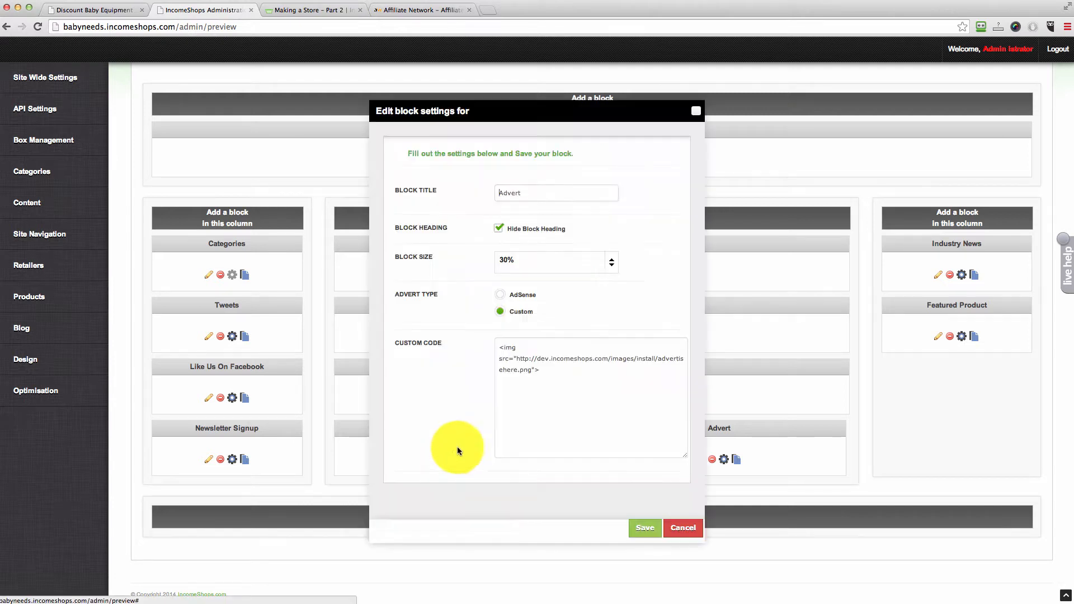
drag(540, 370, 464, 328)
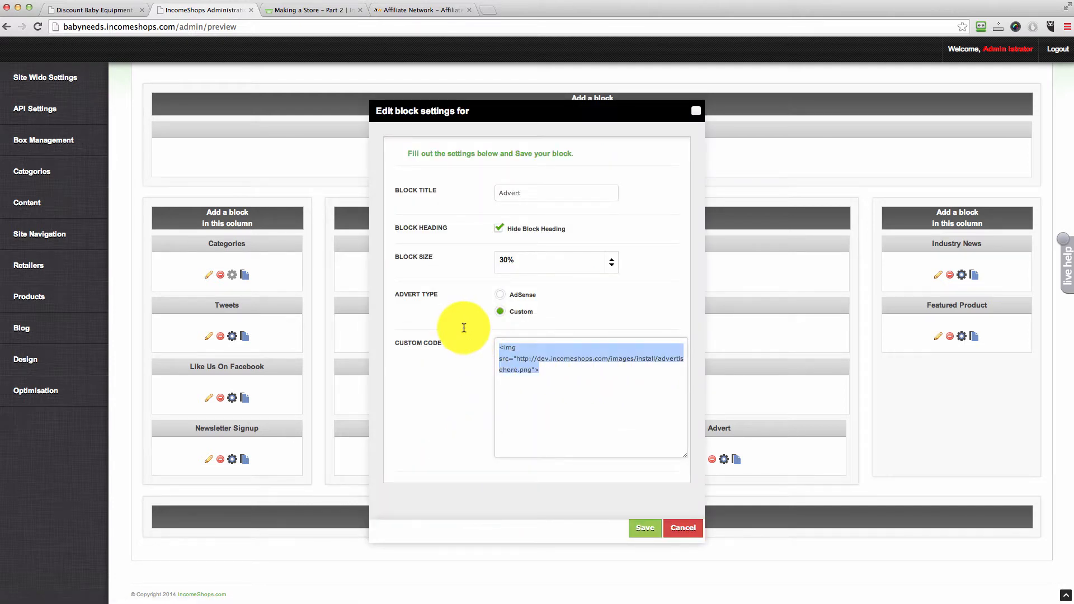
key(ctrl+v)
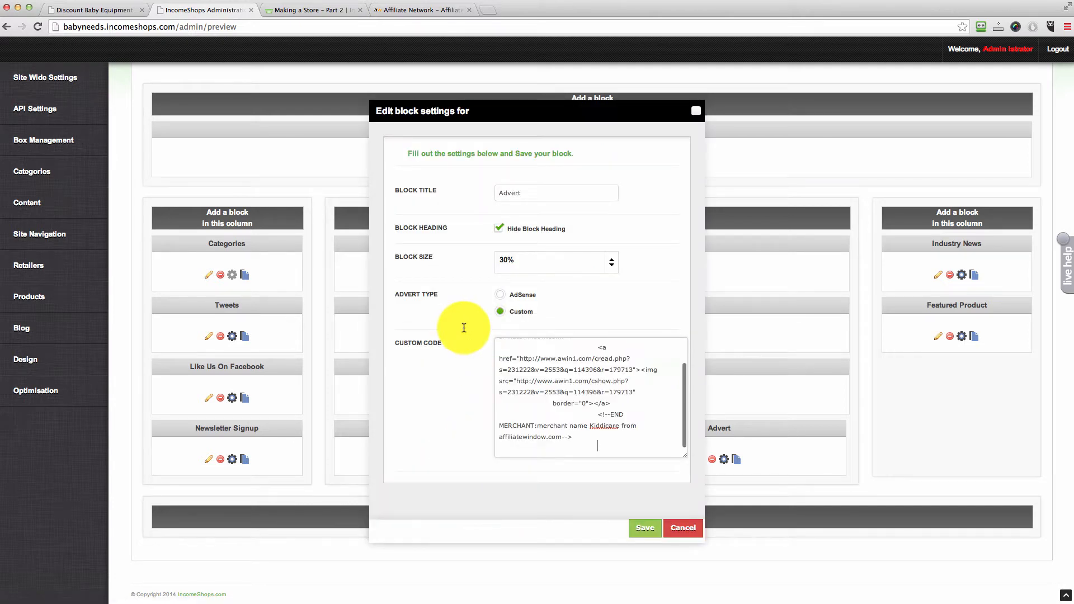
click(643, 528)
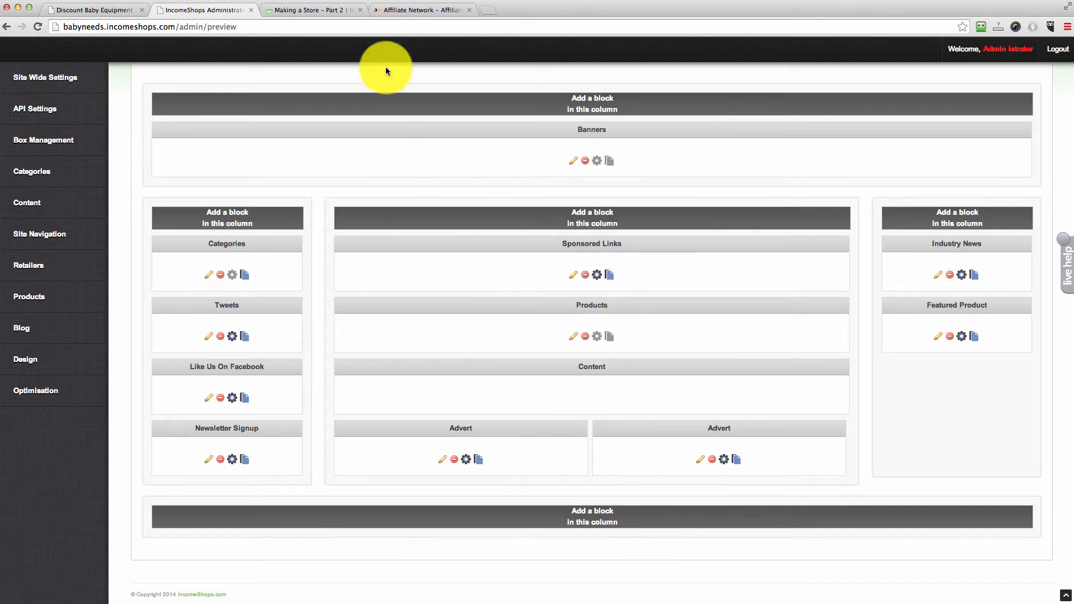
Step: Close the Making a Store – Part 2 page and reload the My Baby Needs home page to check the first lower advert
click(311, 8)
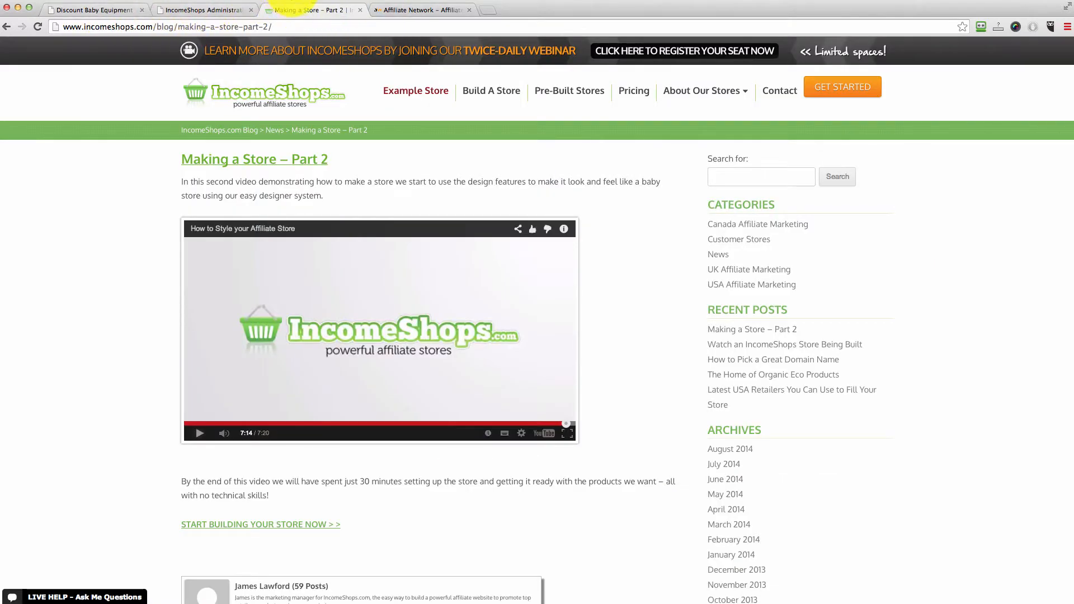
click(363, 11)
click(112, 10)
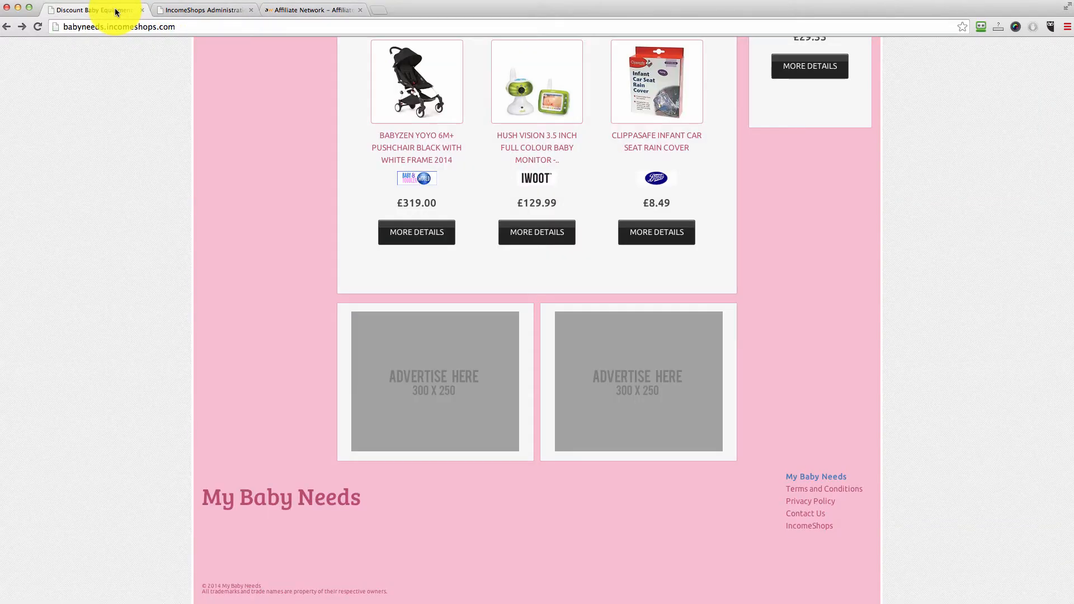
click(197, 26)
key(Return)
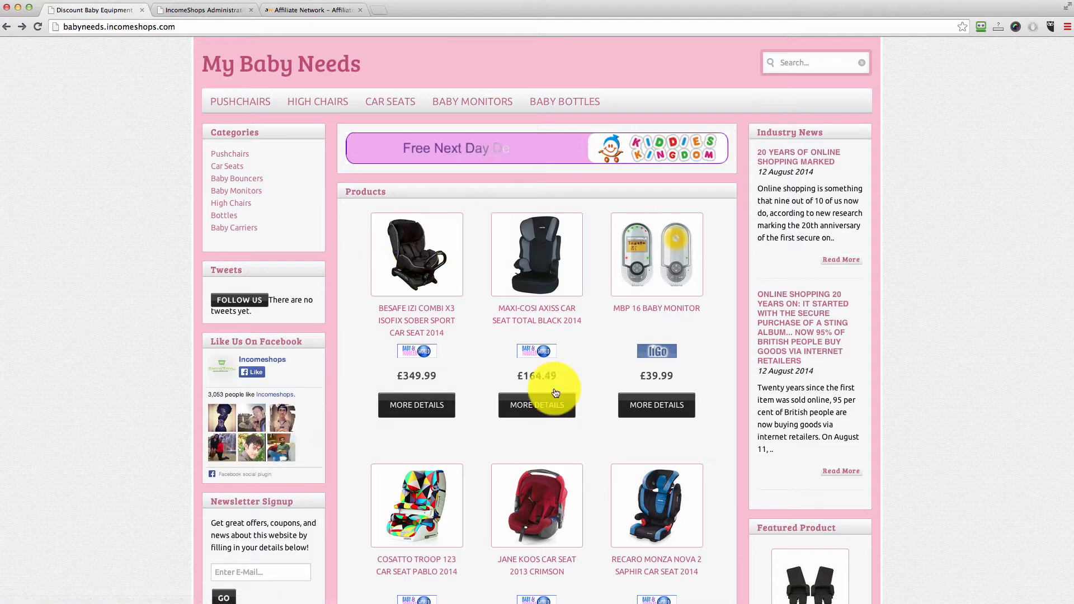
scroll(557, 386, down, 5)
scroll(562, 364, down, 10)
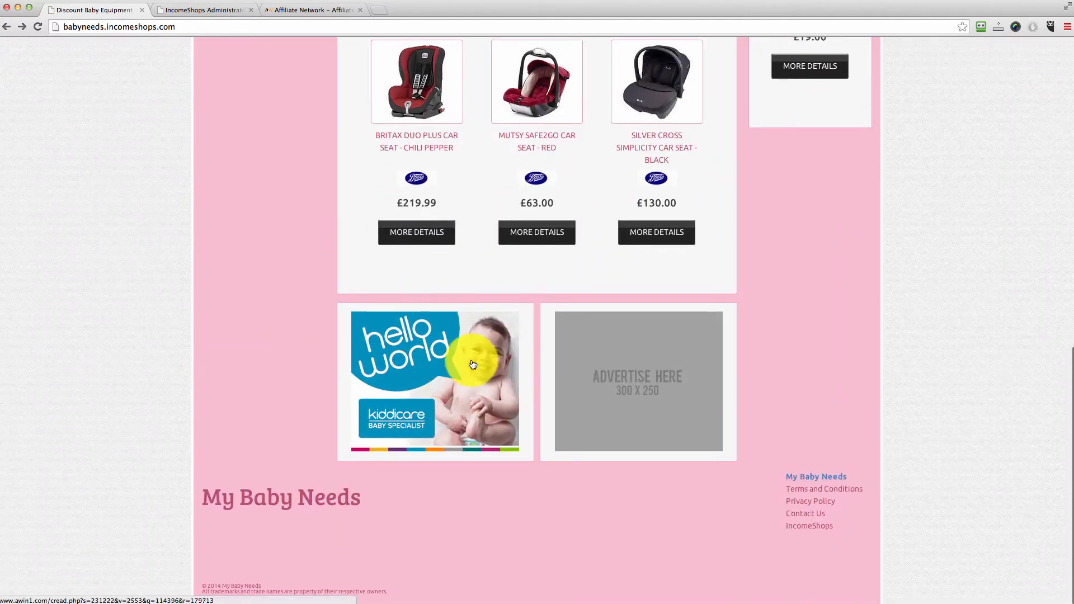
Step: Copy the first Advert block's settings to all boxes of the same type in the store's other sections
click(207, 12)
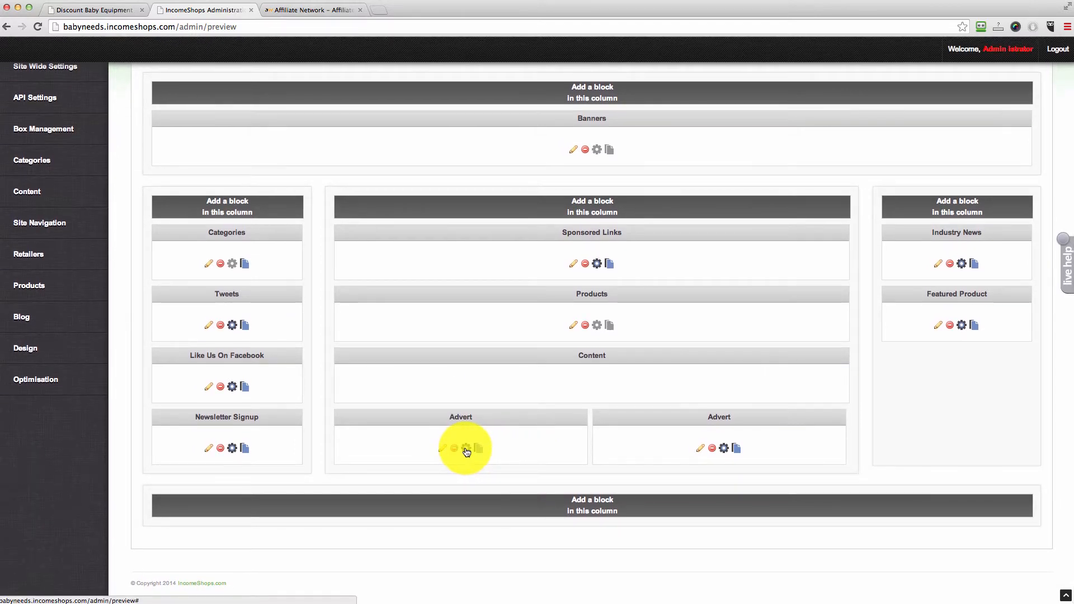
click(466, 449)
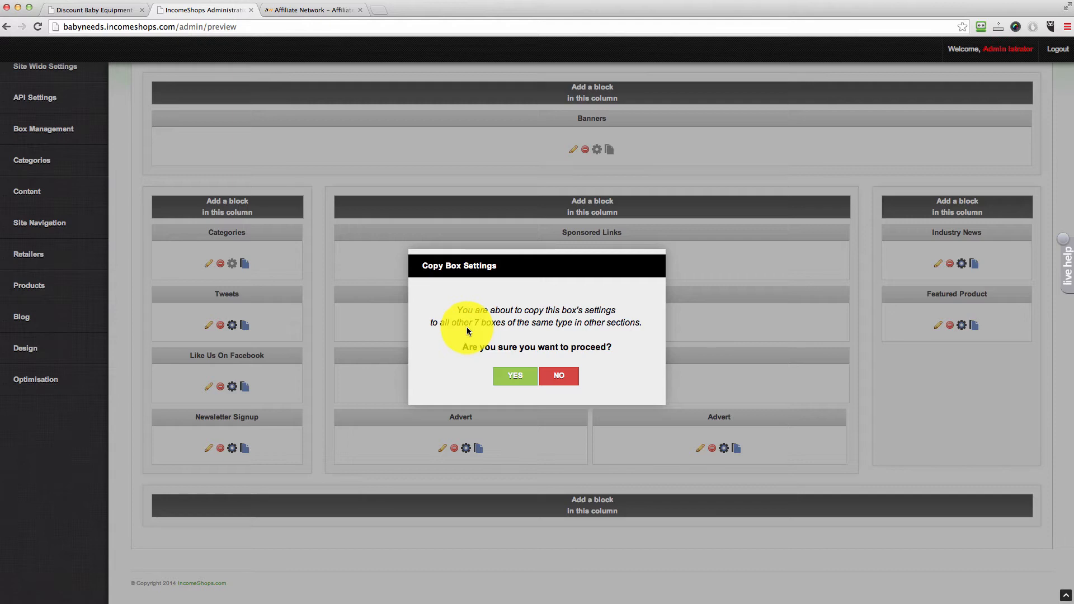
click(518, 377)
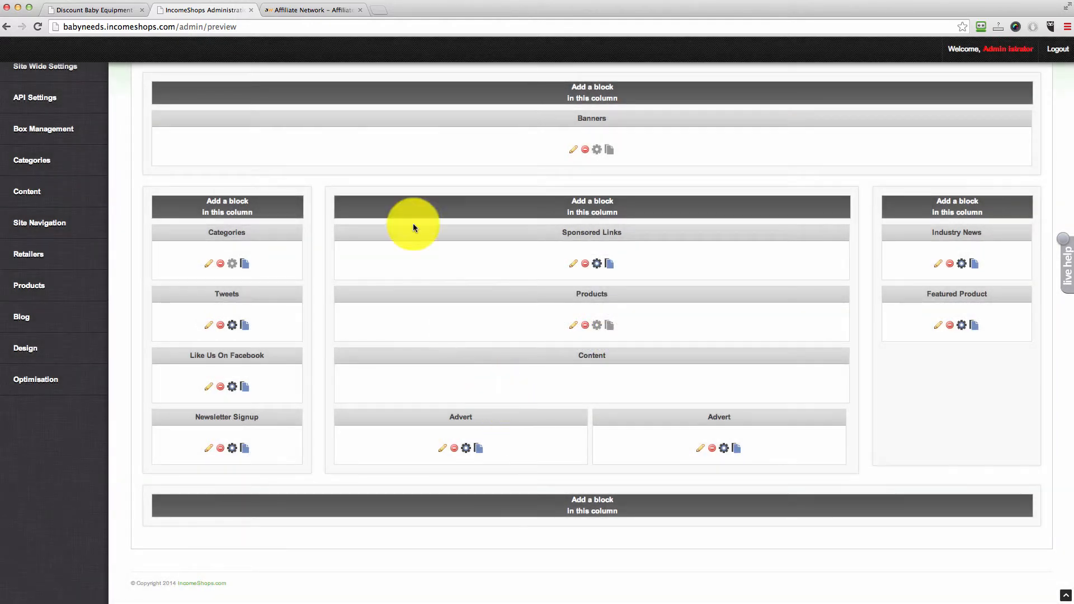
Step: Look over the store's home page from the Kiddicare banner up through the product listings
click(108, 11)
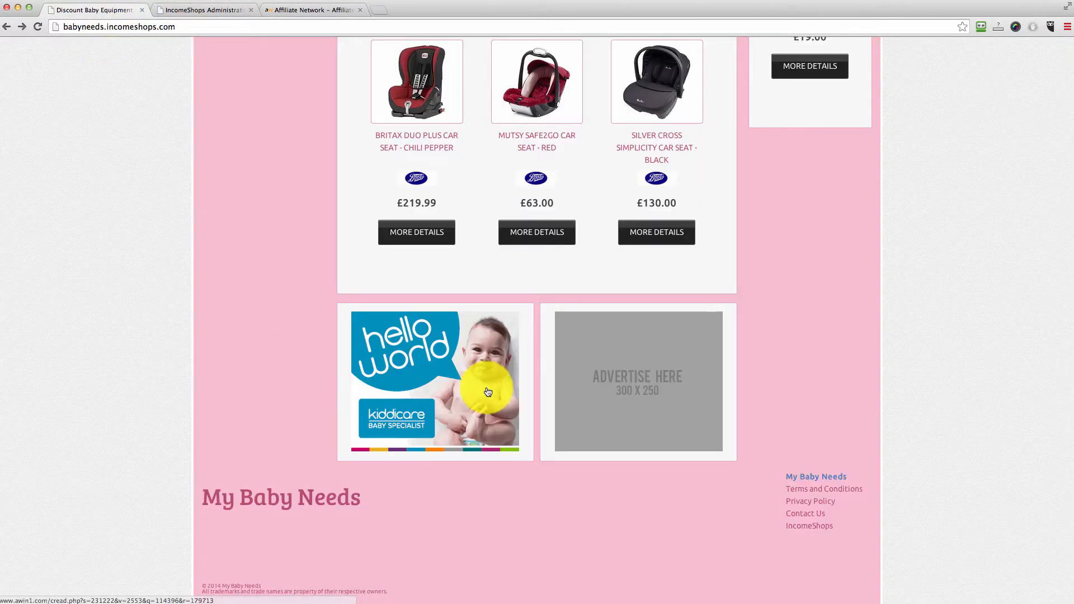
scroll(437, 356, up, 9)
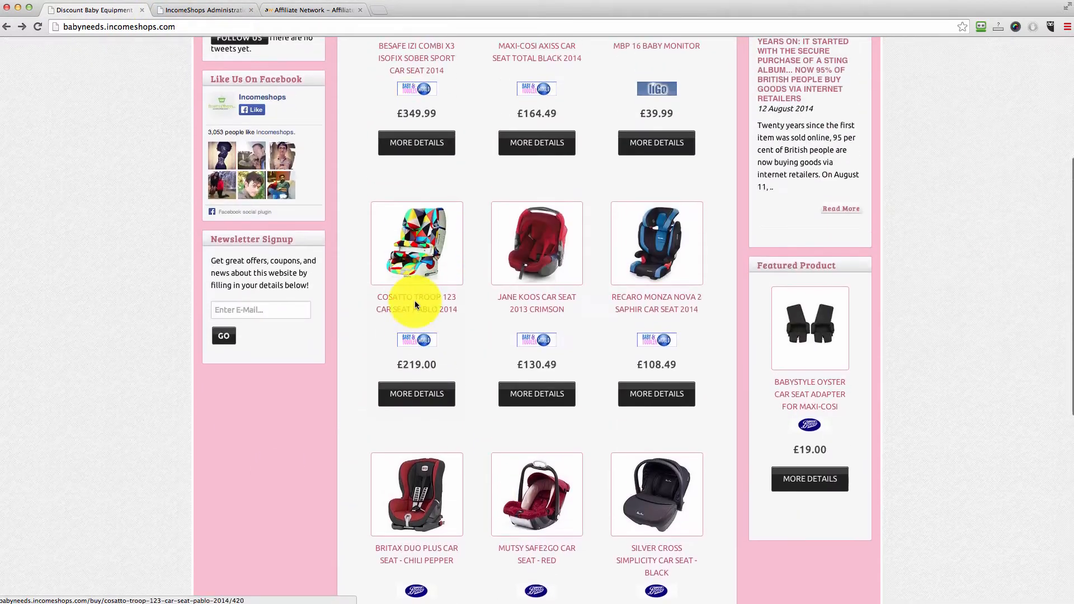
scroll(245, 200, up, 1)
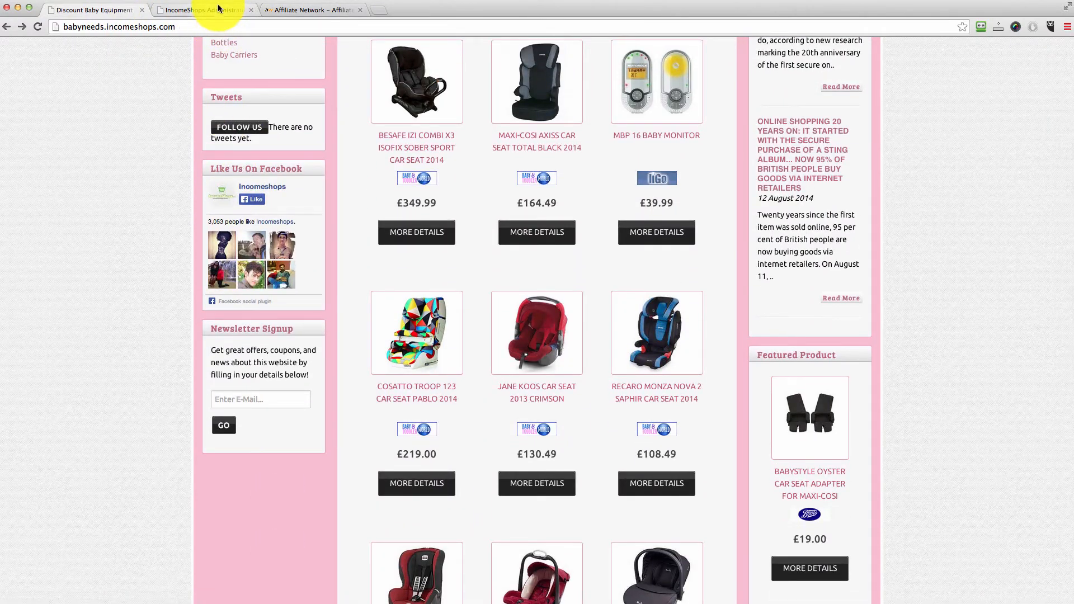
scroll(479, 235, down, 5)
Step: Switch to the Affiliate Window banners page and choose Baby and Toddler World as the merchant
click(302, 10)
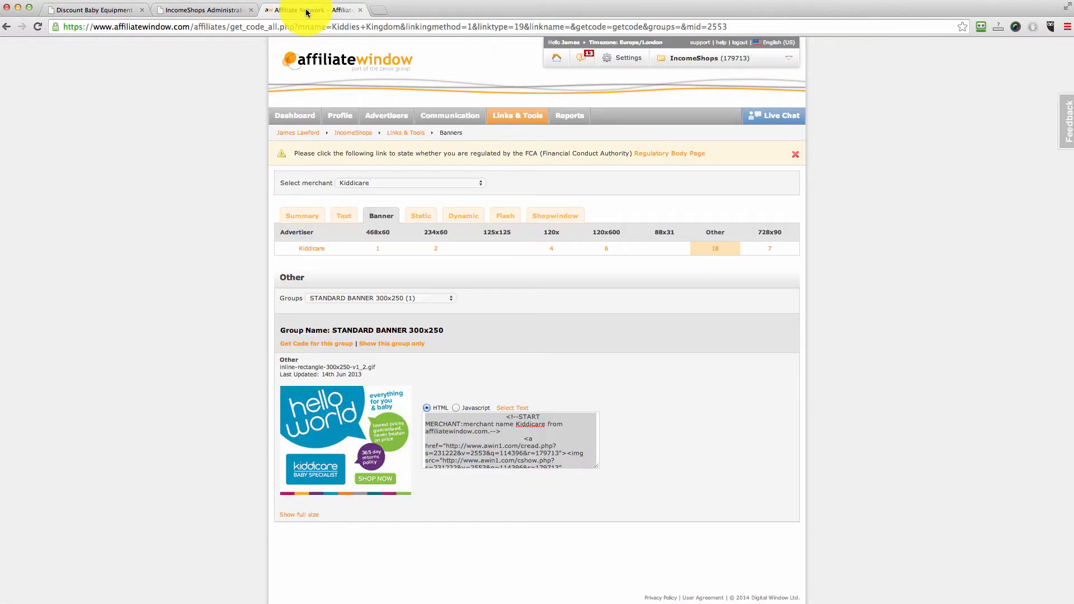
click(438, 184)
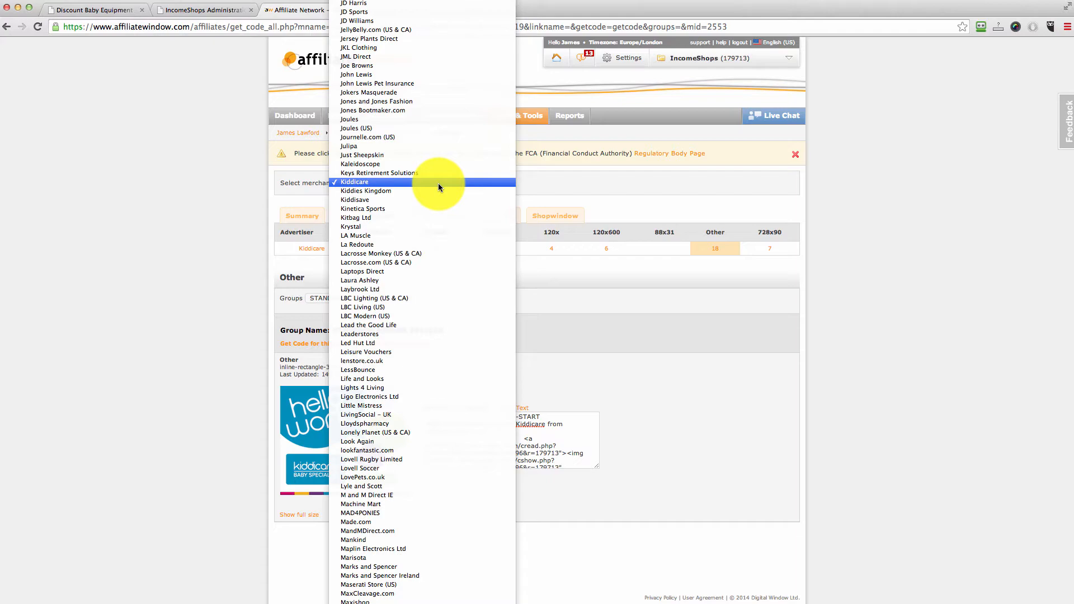
scroll(440, 187, up, 20)
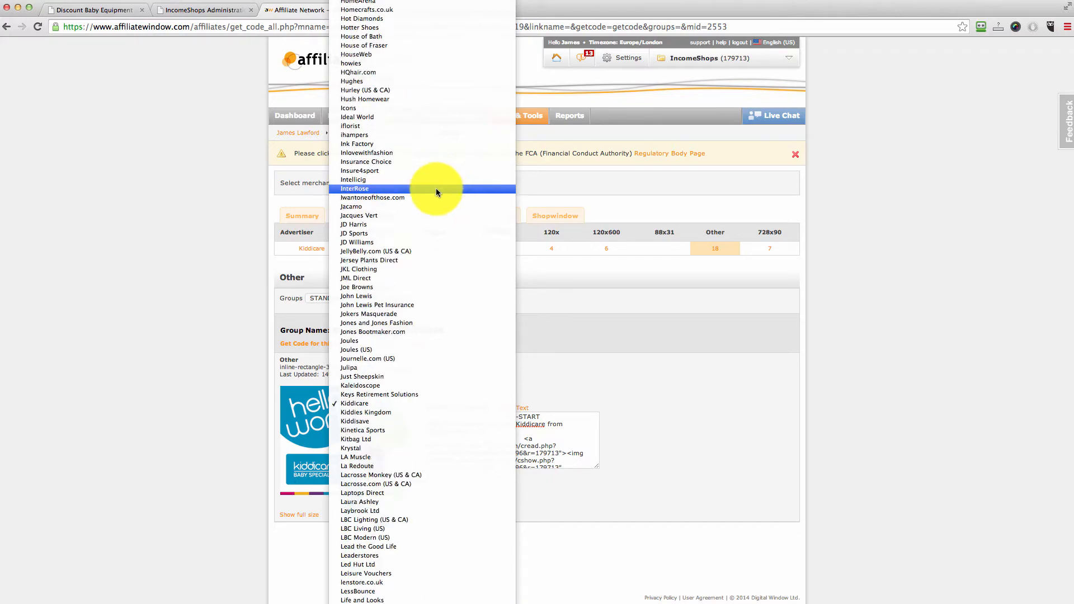
scroll(432, 198, up, 20)
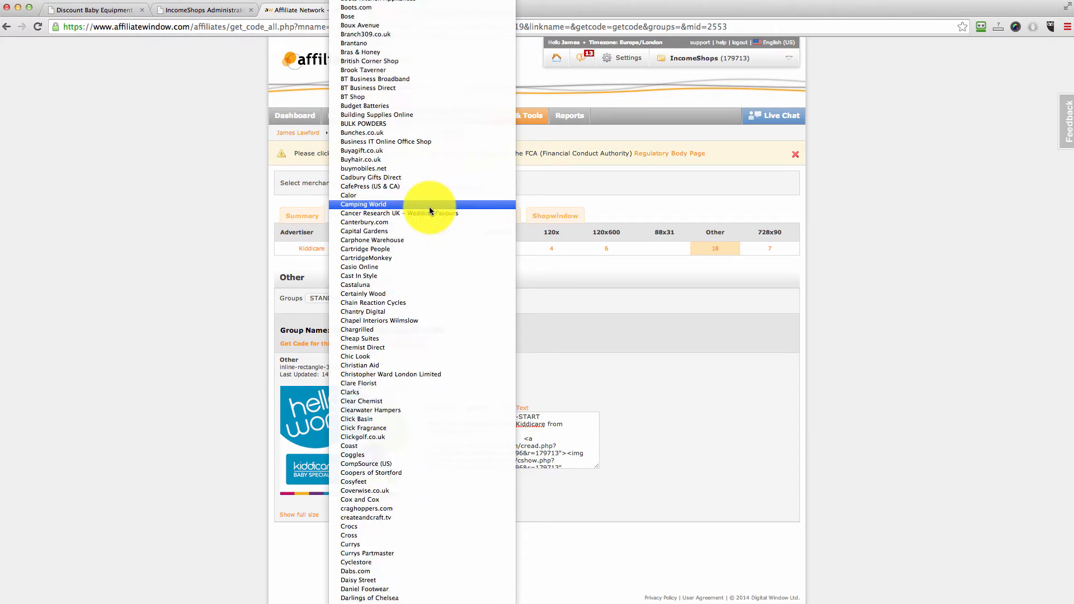
scroll(428, 211, down, 1)
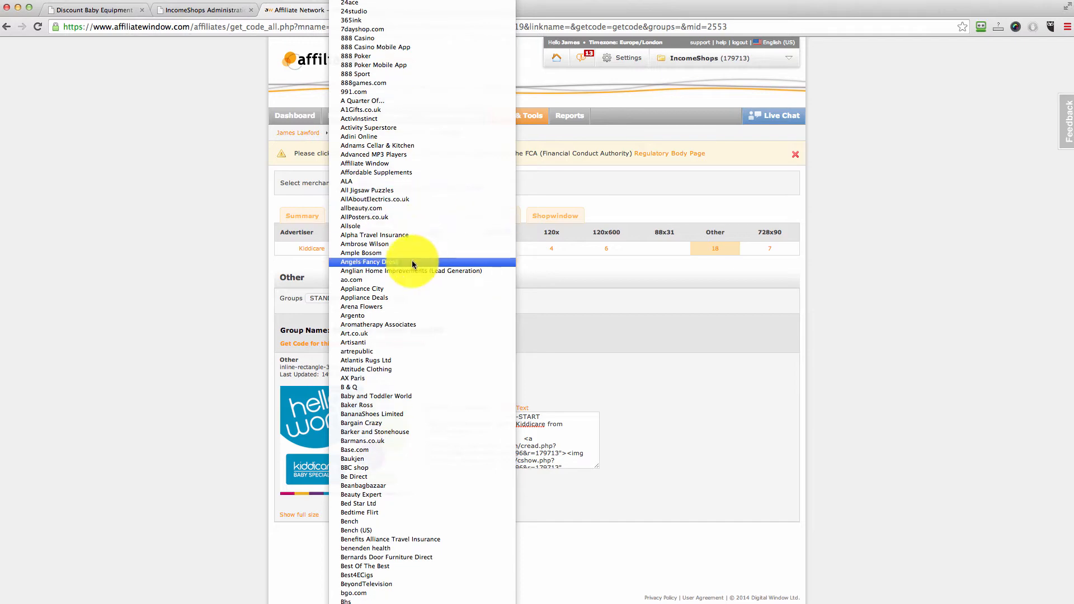
click(388, 396)
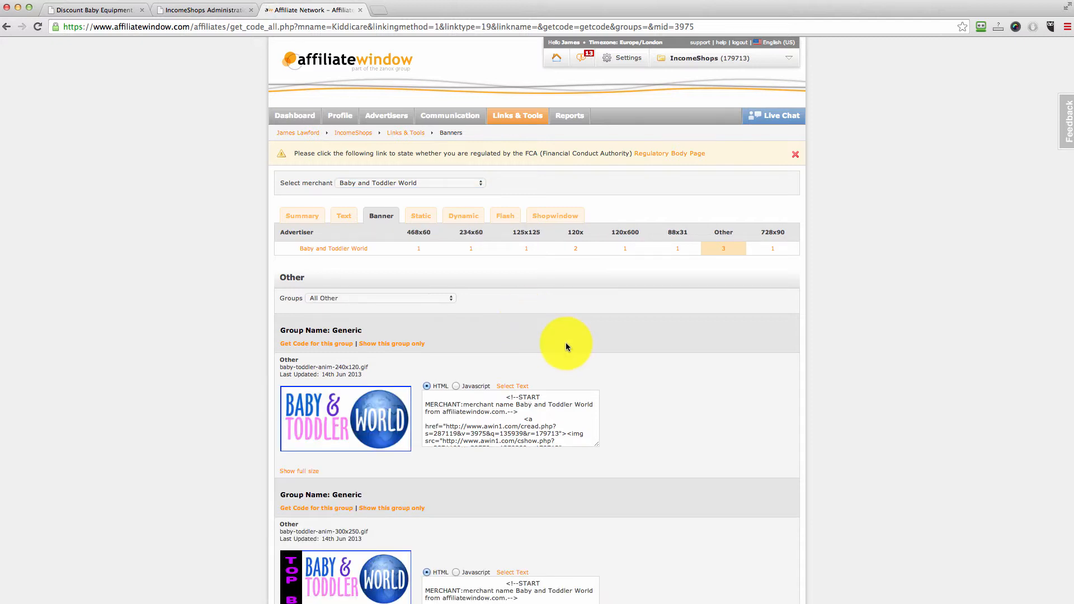
Step: Copy the HTML code of Baby and Toddler World's 300x250 banner, baby-toddler-anim-300x250.gif
scroll(559, 341, down, 1)
click(385, 271)
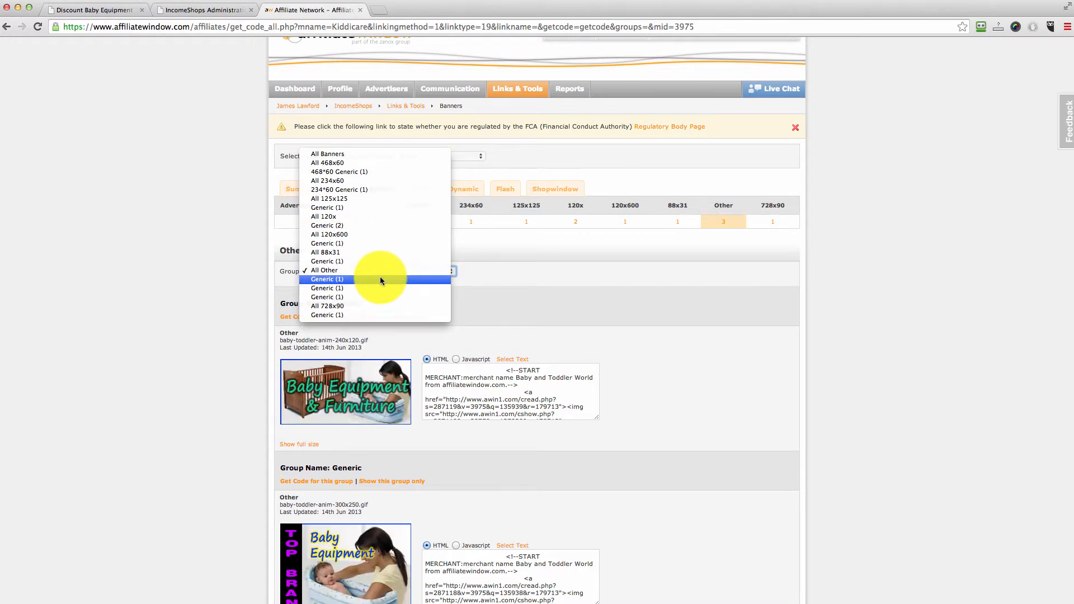
click(592, 285)
scroll(721, 343, down, 5)
scroll(722, 342, down, 3)
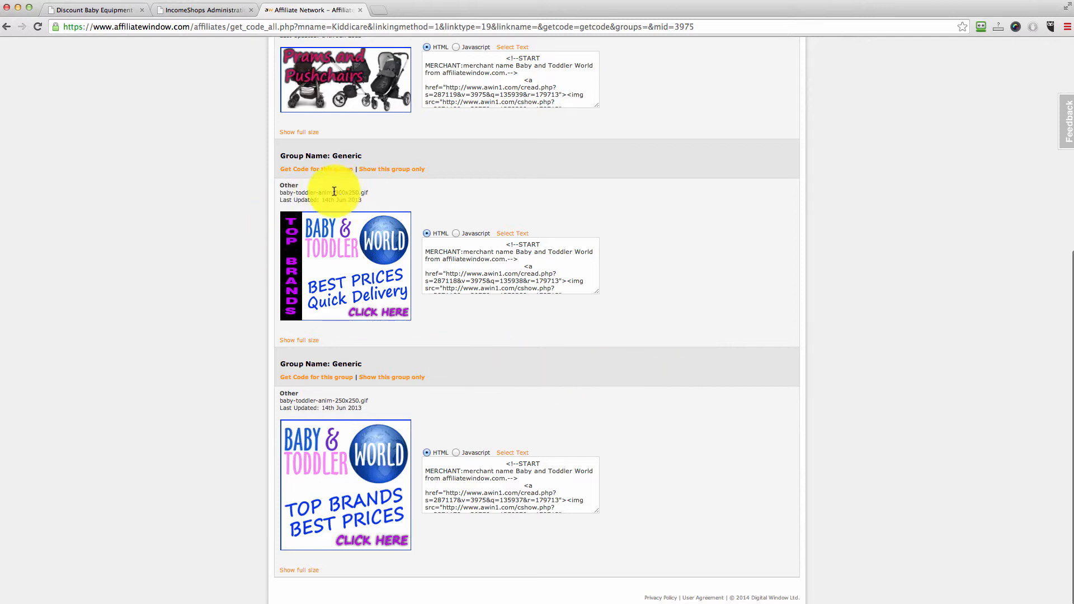
click(492, 252)
drag(507, 244, 630, 331)
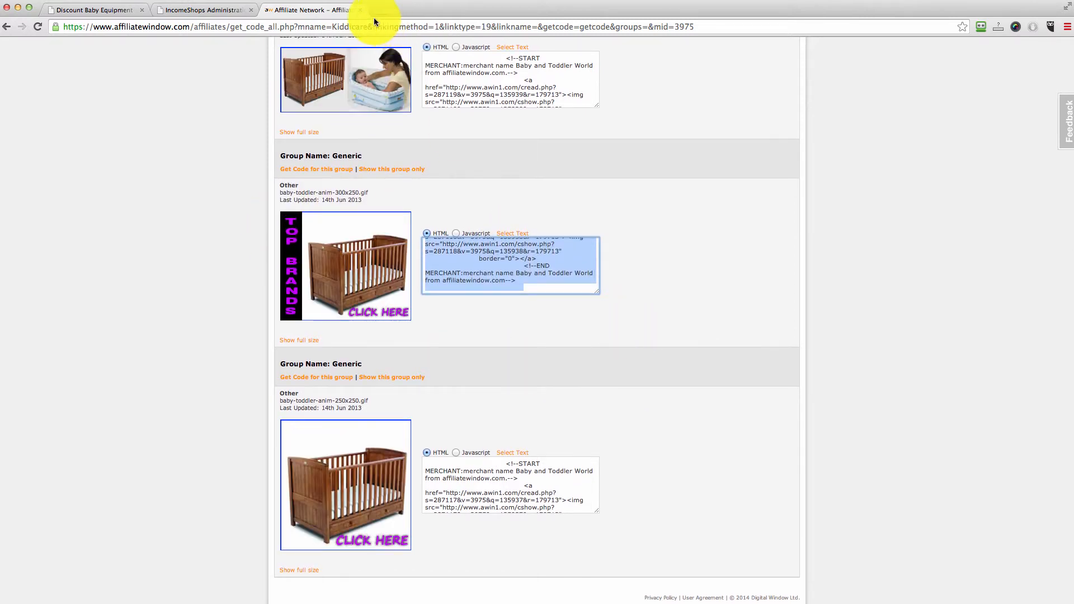
Step: In the store admin, save the copied banner code as the second Advert block's custom code and copy its settings to the other sections
click(188, 10)
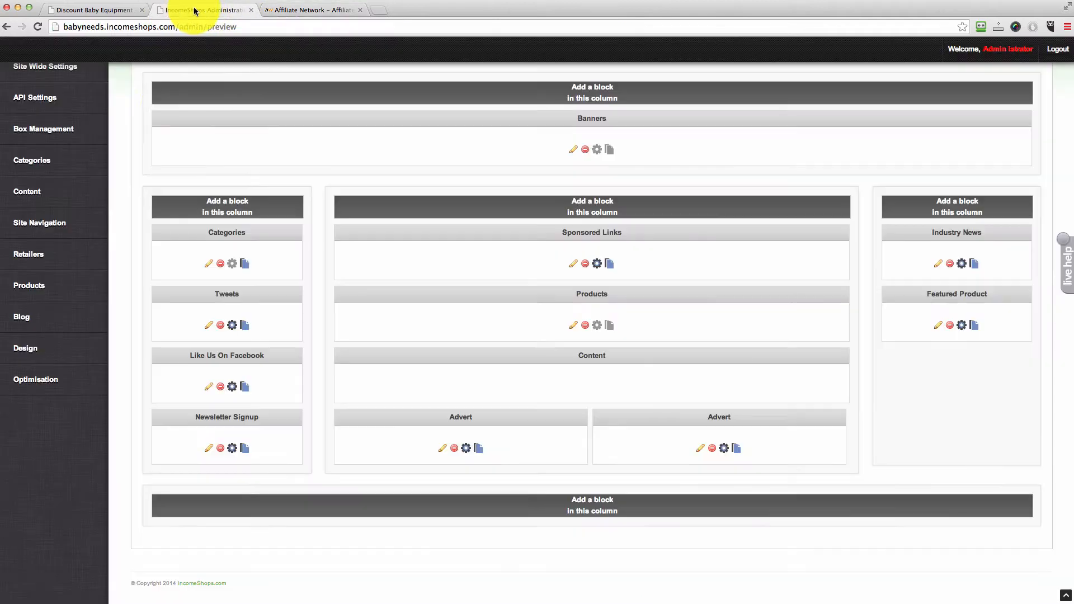
click(700, 448)
click(585, 348)
key(ctrl+a)
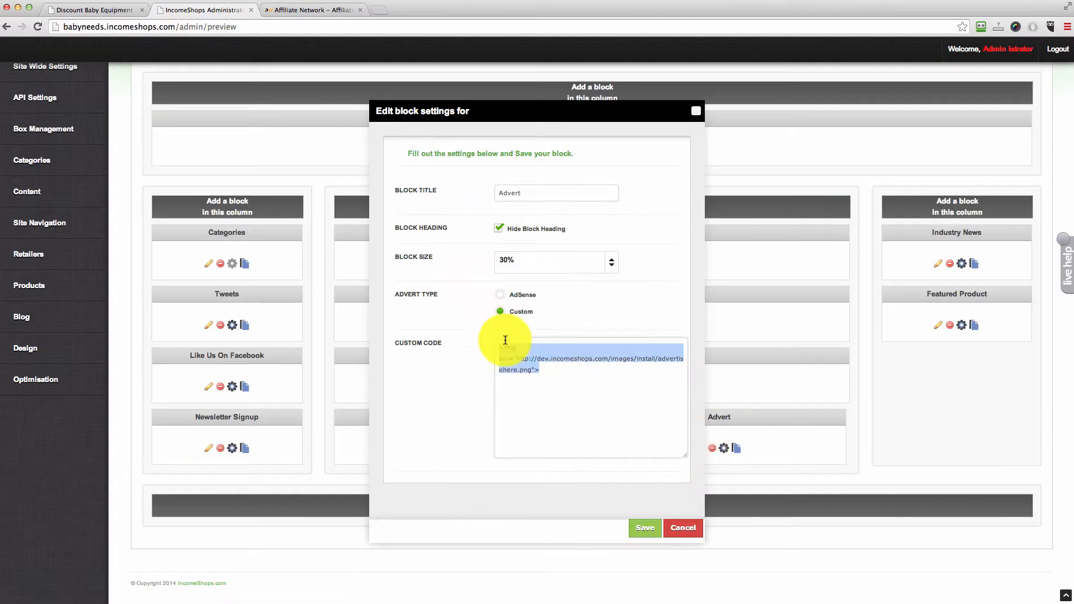
key(ctrl+v)
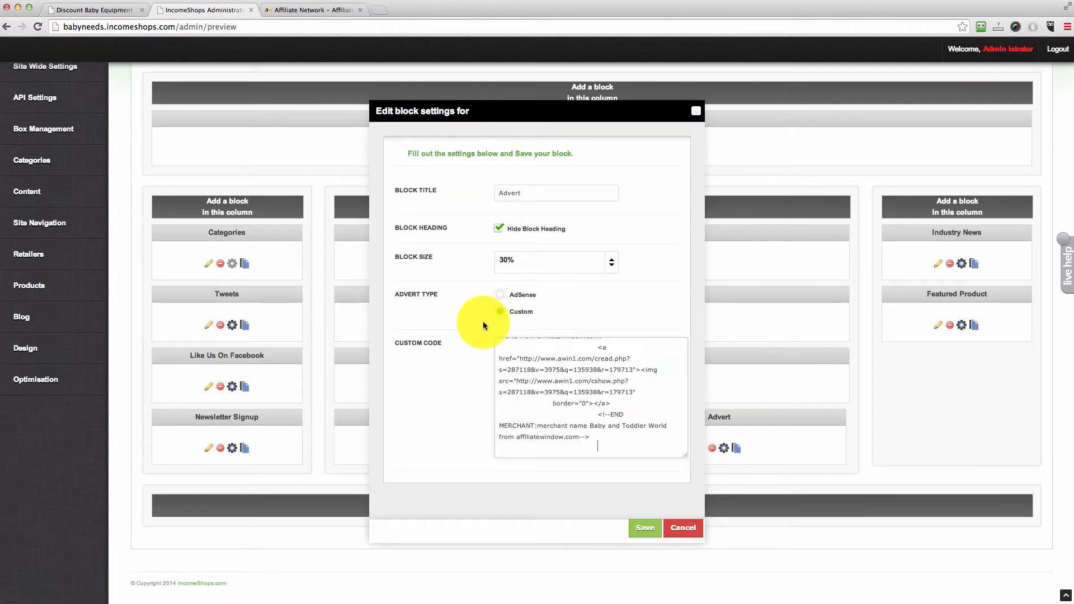
click(648, 529)
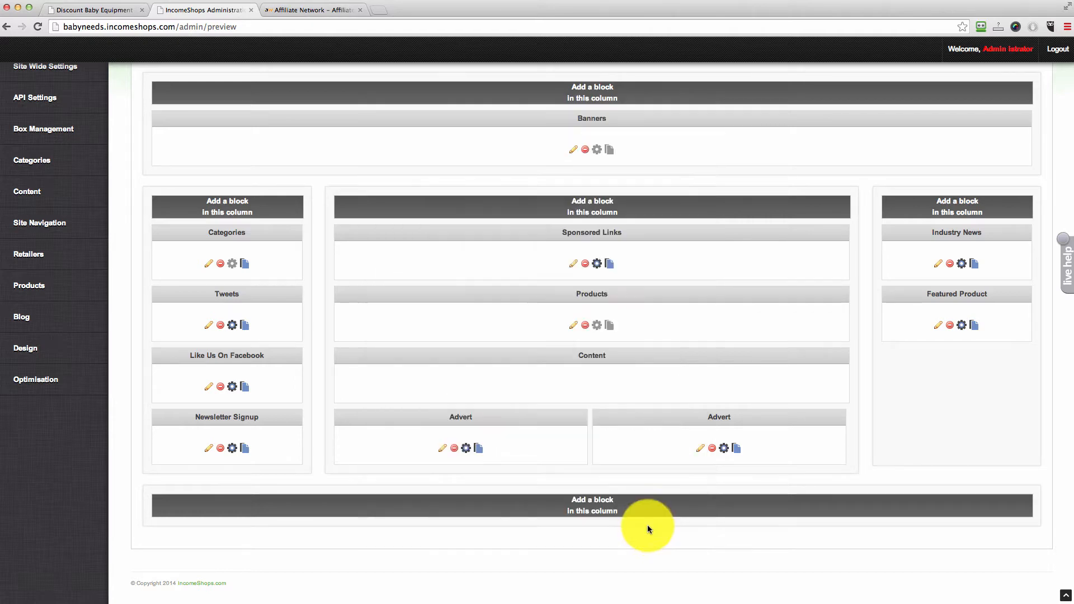
click(724, 448)
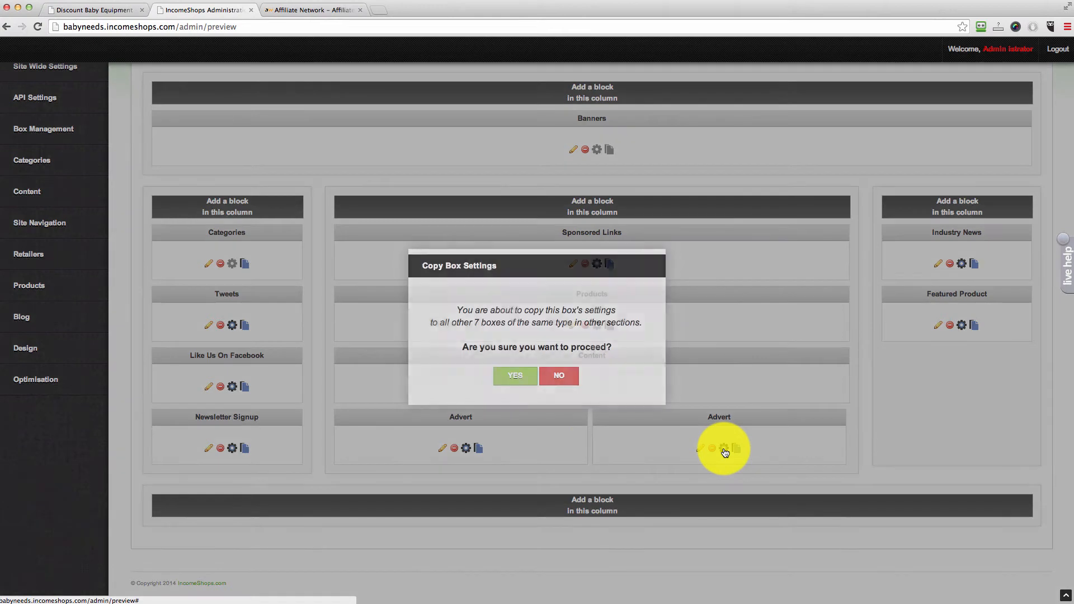
click(506, 377)
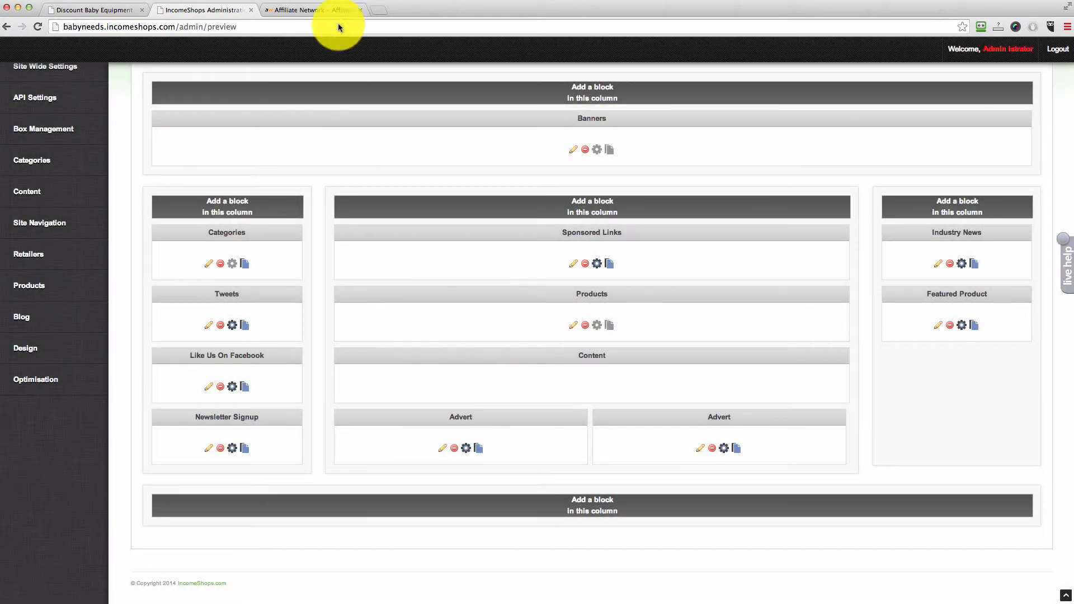
Step: Reload the My Baby Needs home page and check the two adverts below the products
click(115, 10)
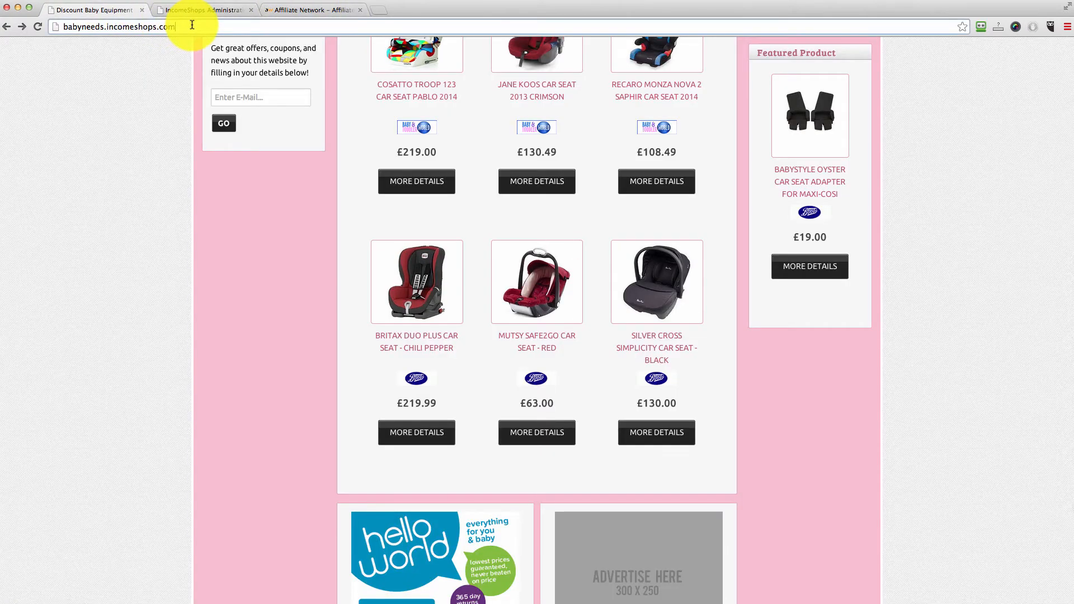
key(Return)
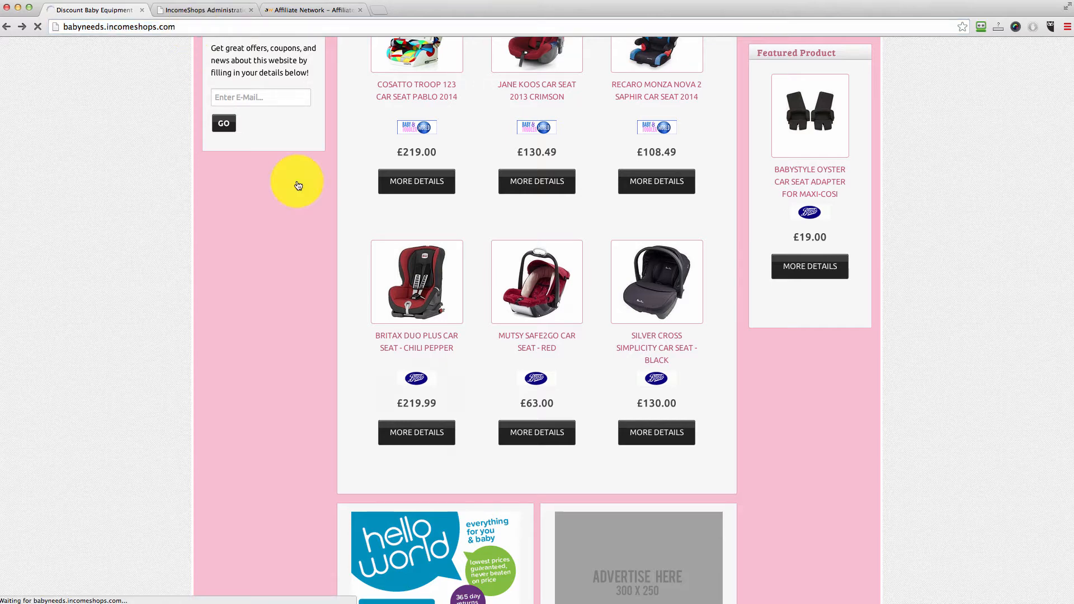
scroll(915, 406, down, 1)
scroll(913, 402, down, 3)
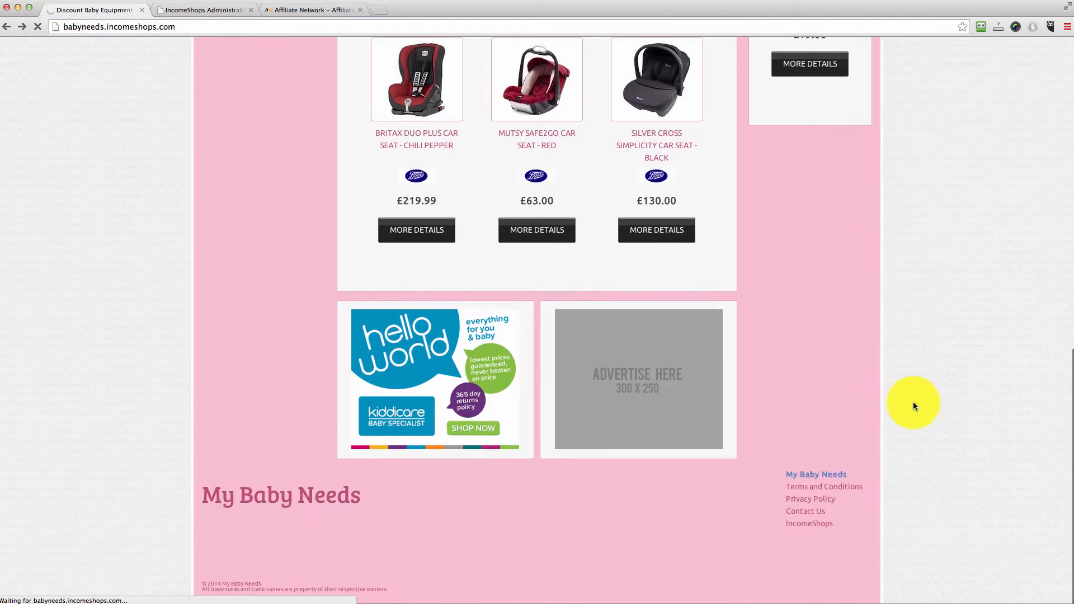
scroll(775, 356, down, 3)
scroll(777, 358, down, 9)
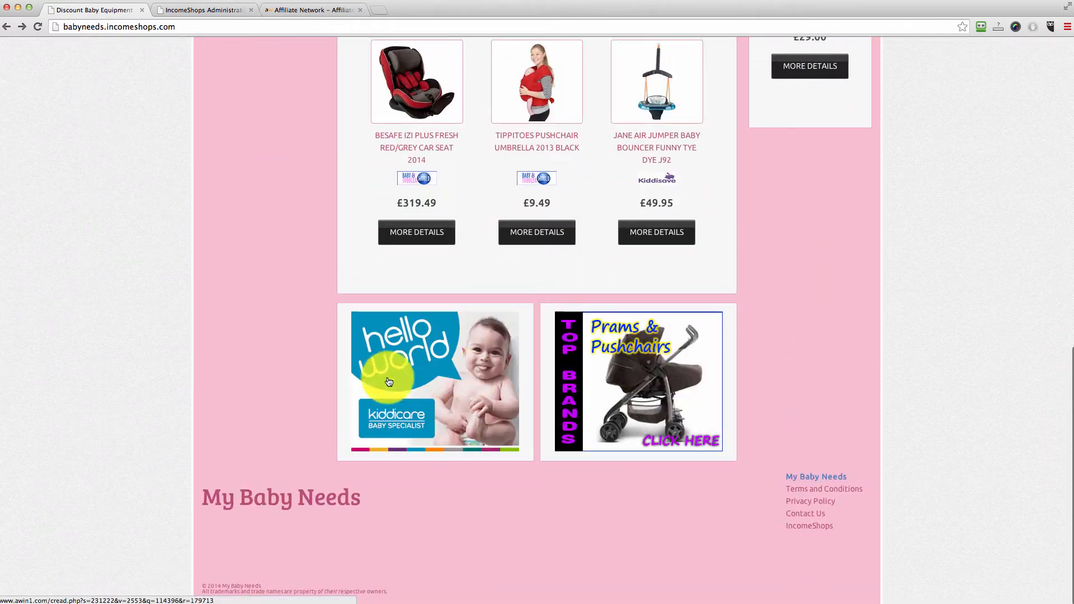
Step: Look over the home page from the Kiddies Kingdom banner down through the products to the lower adverts
scroll(715, 377, up, 12)
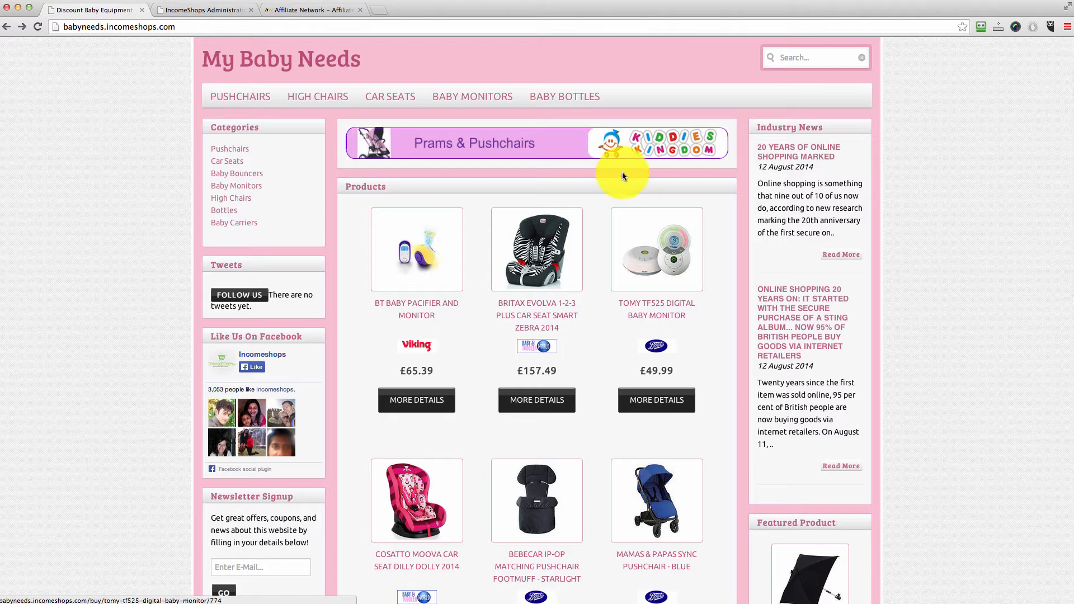
scroll(1008, 383, down, 3)
scroll(996, 372, down, 7)
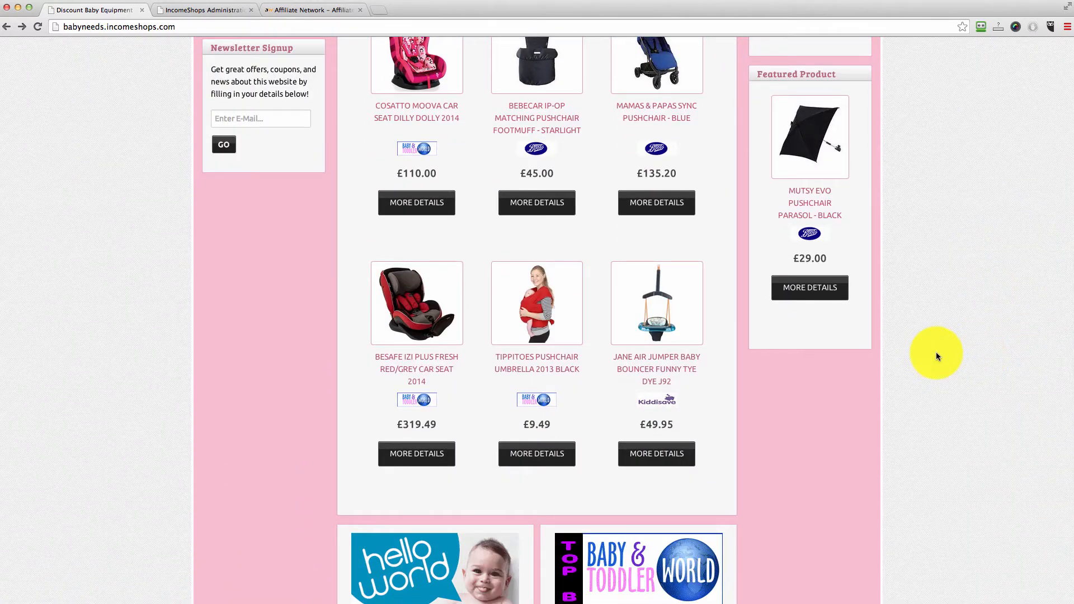
scroll(940, 352, up, 8)
scroll(941, 354, down, 6)
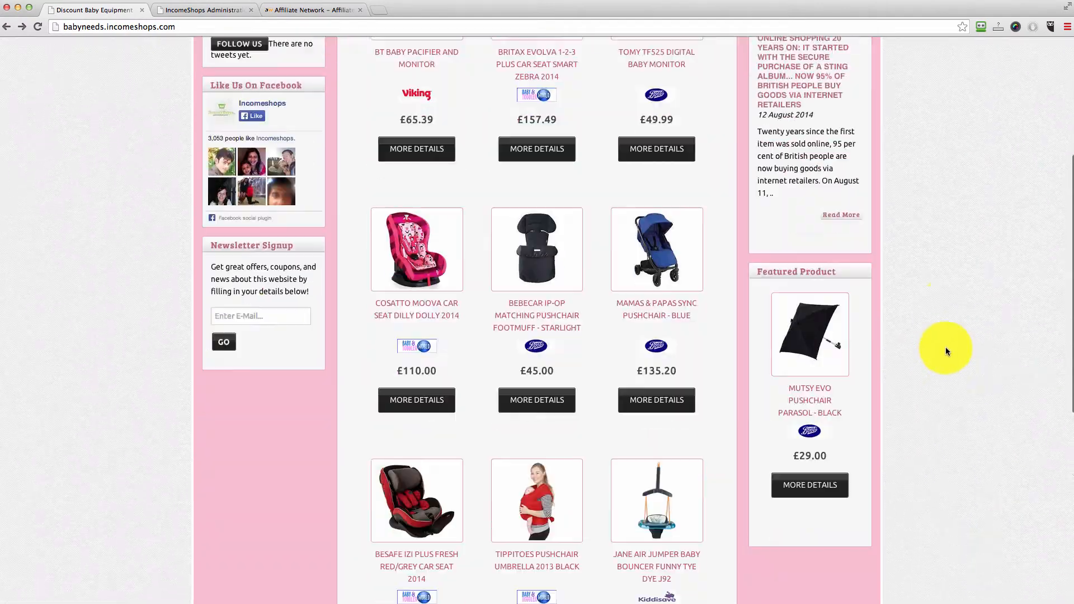
scroll(945, 351, down, 5)
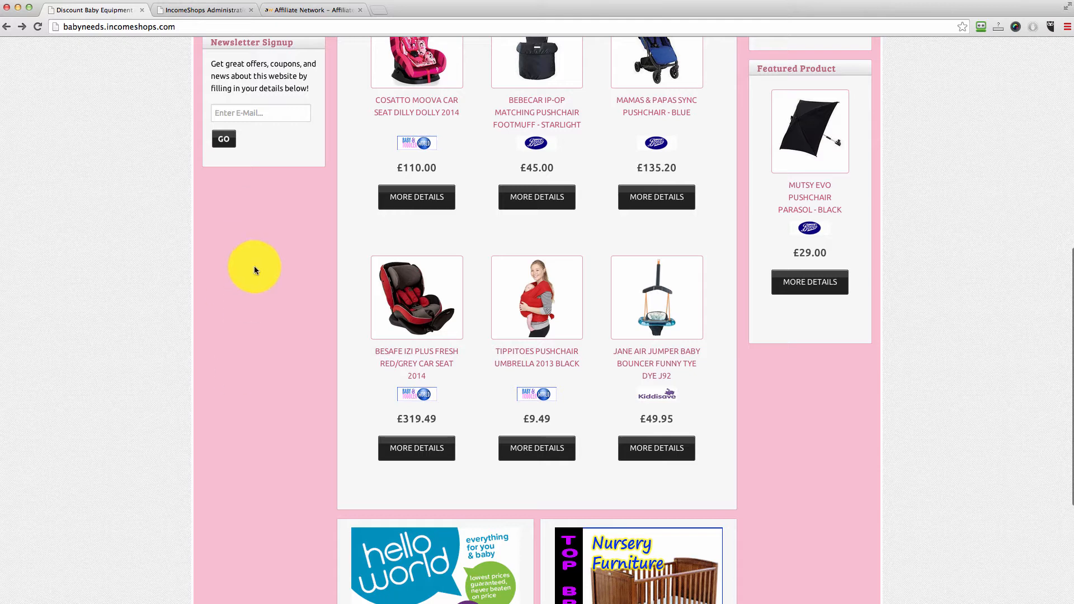
Step: In the store admin's box layout, create a new HTML/Javascript block in the column that holds Categories and Tweets
click(198, 10)
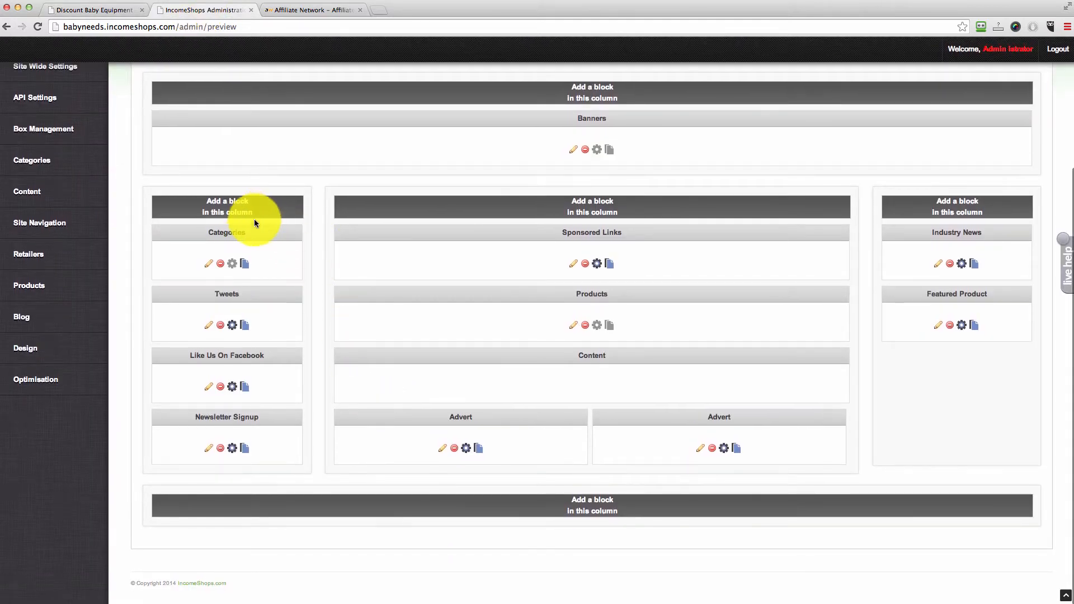
click(229, 203)
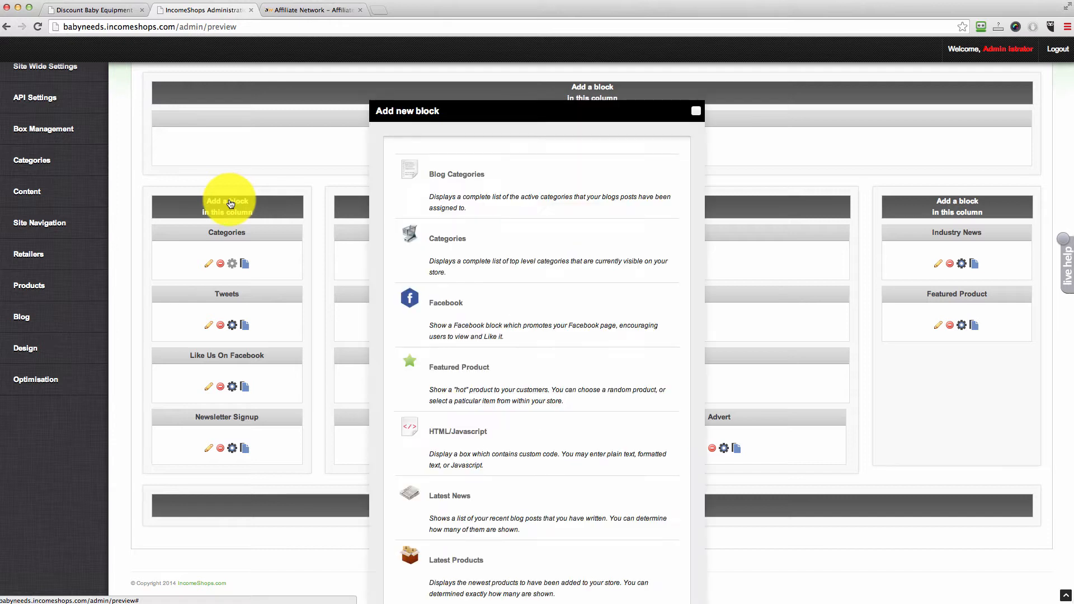
click(449, 438)
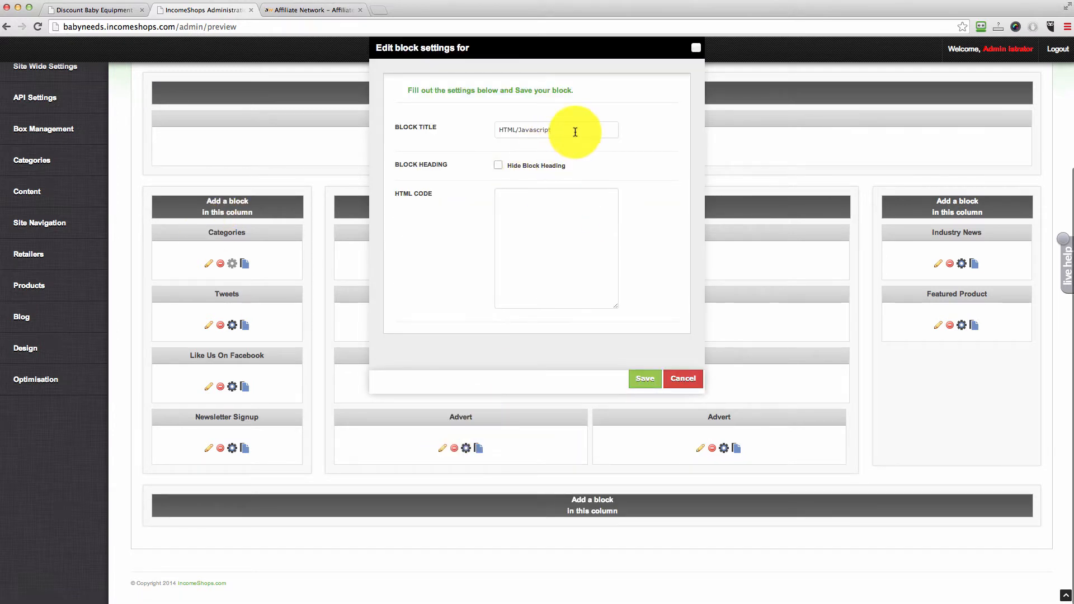
drag(575, 132, 457, 123)
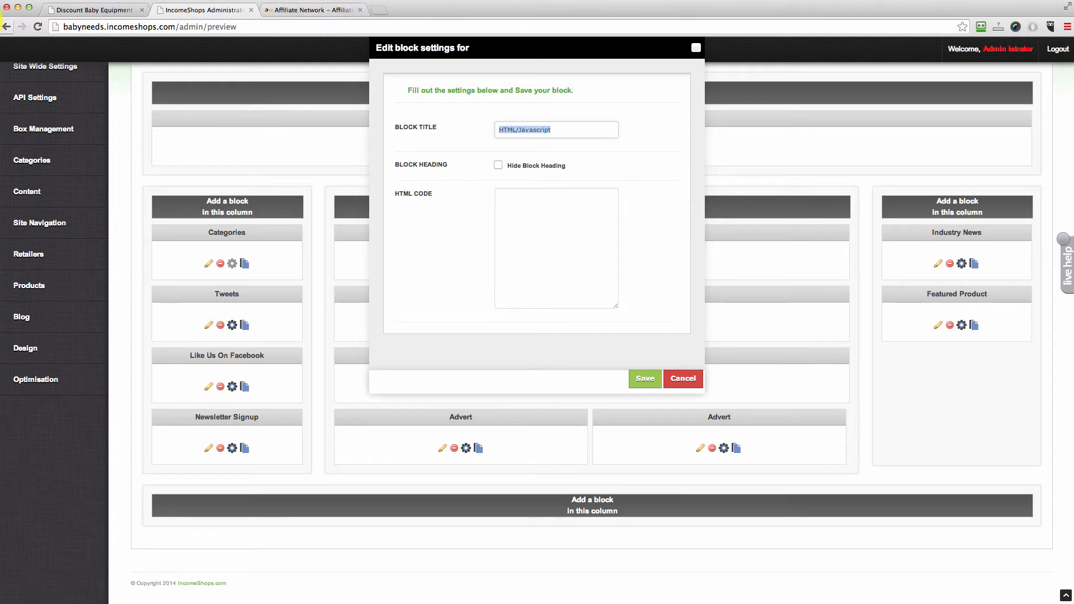
Step: Look at the Newsletter Signup box on the store's home page to see how a block heading appears
click(78, 10)
scroll(217, 235, up, 2)
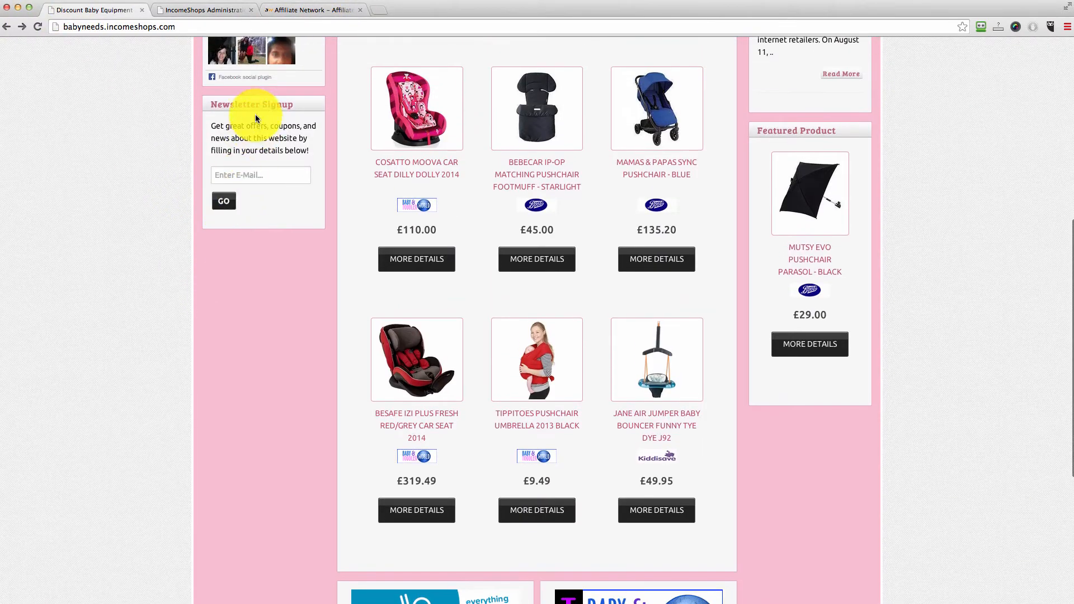
drag(211, 104, 295, 105)
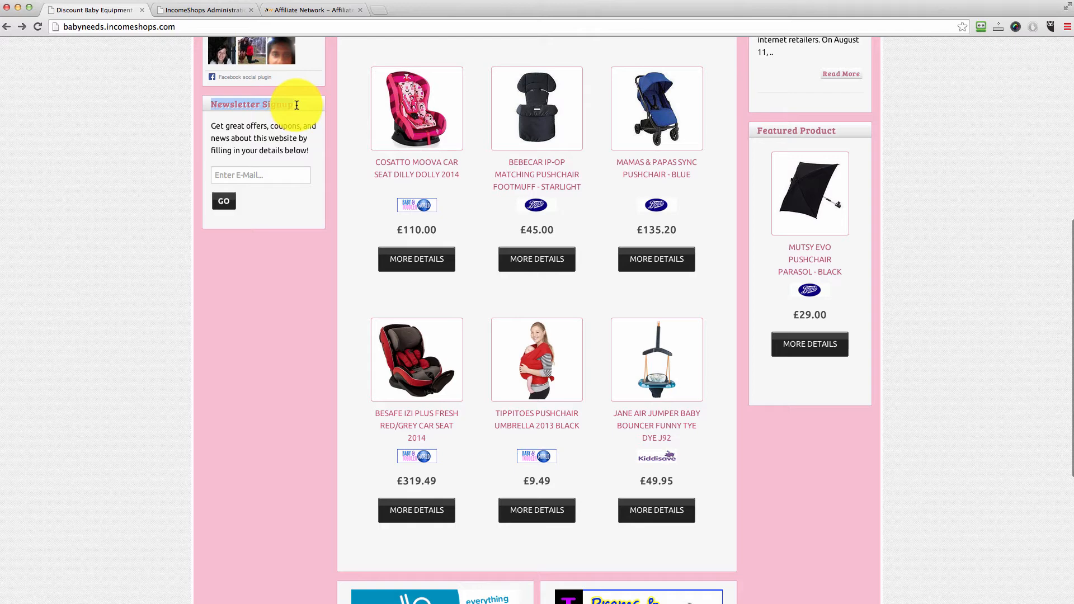
Step: In the store admin, set the new HTML/Javascript block's title to "More Baby Products"
click(212, 11)
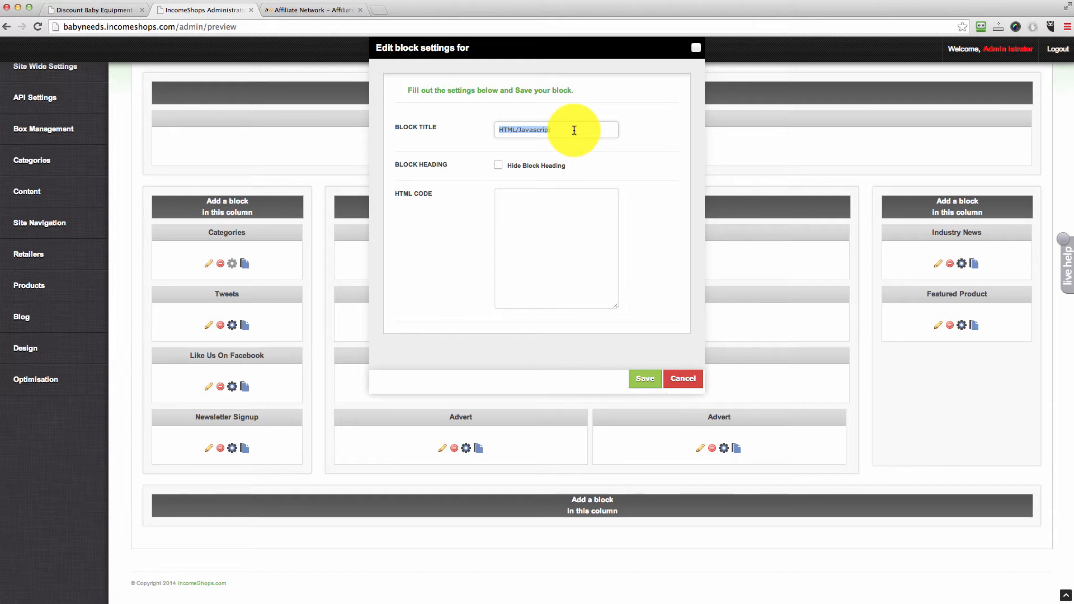
text(Baby Products)
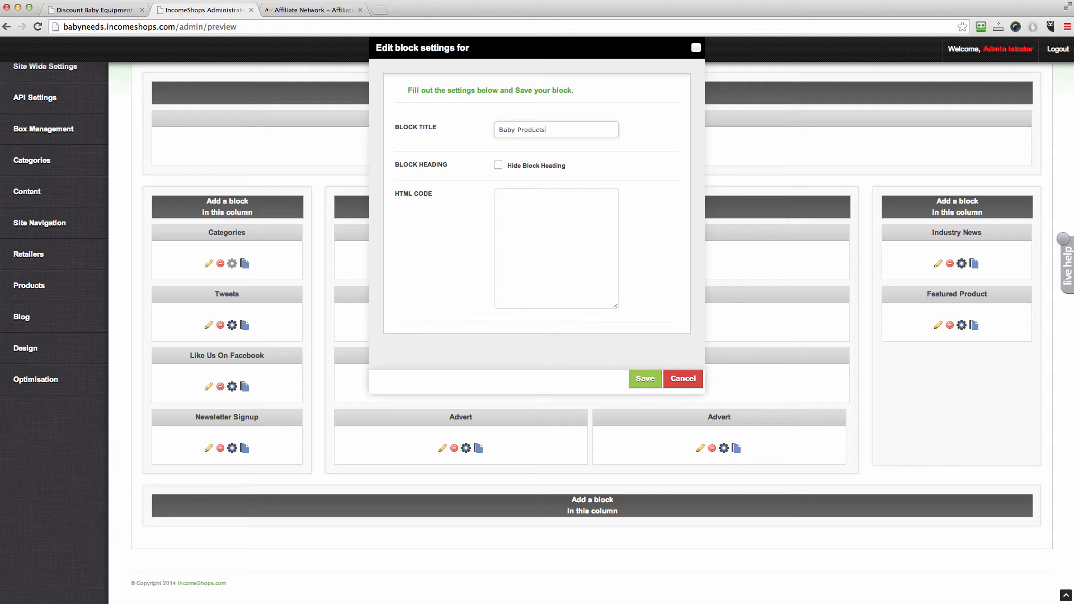
click(566, 144)
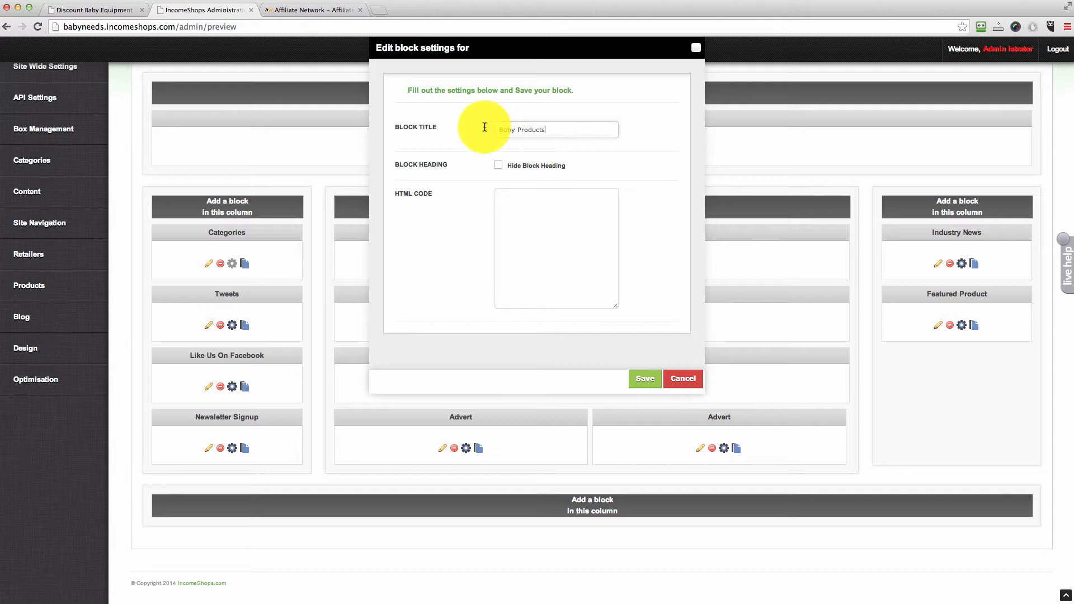
click(497, 129)
text(Mo)
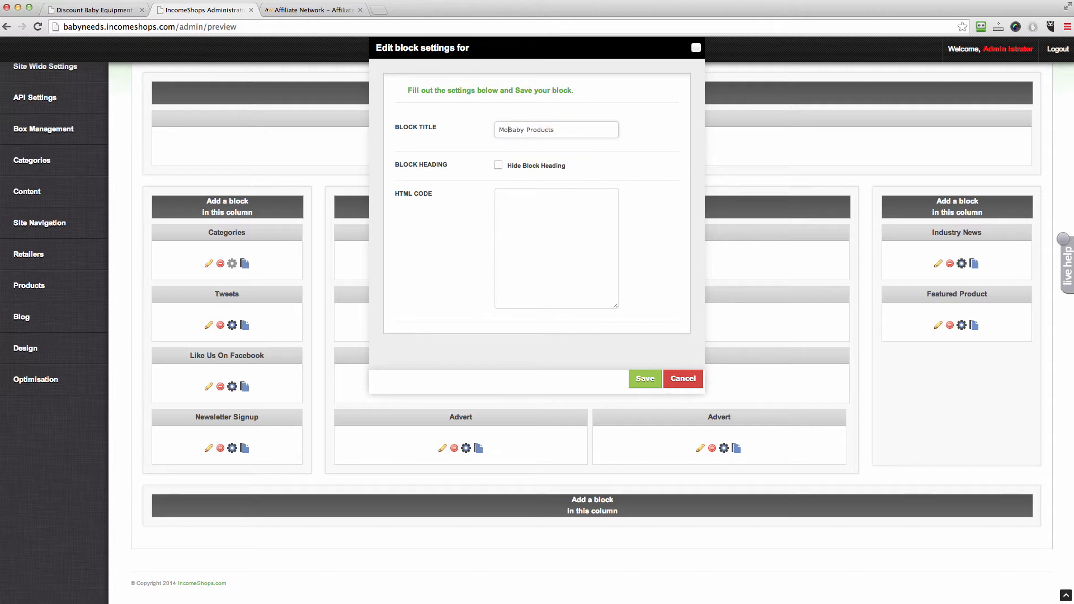
text(re)
Step: On Affiliate Window, filter the Baby and Toddler World banners to All 120x600 and copy the generic banner's HTML code
click(558, 226)
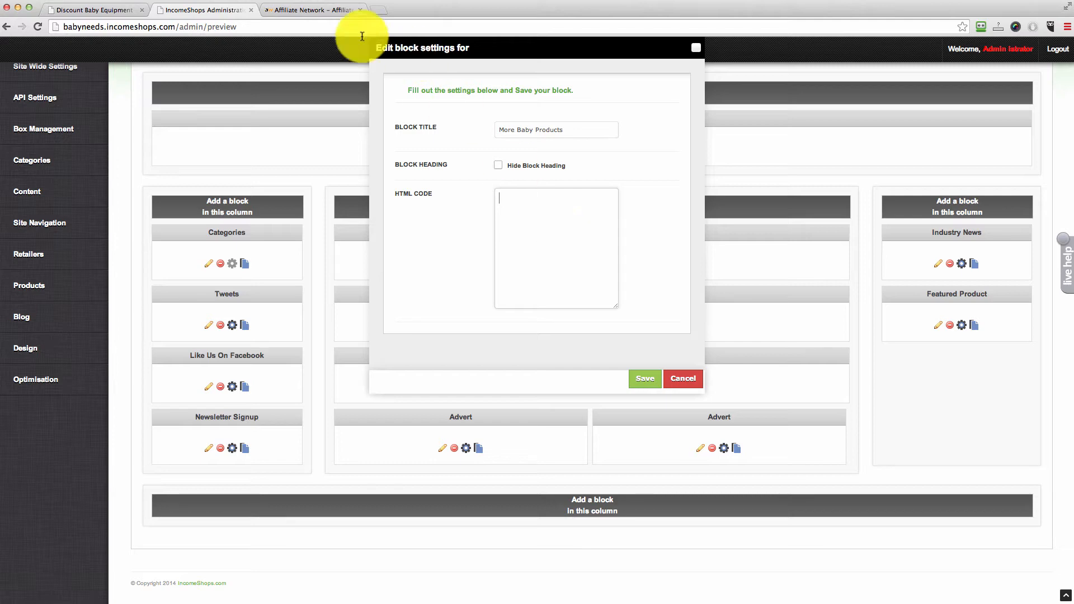
click(319, 9)
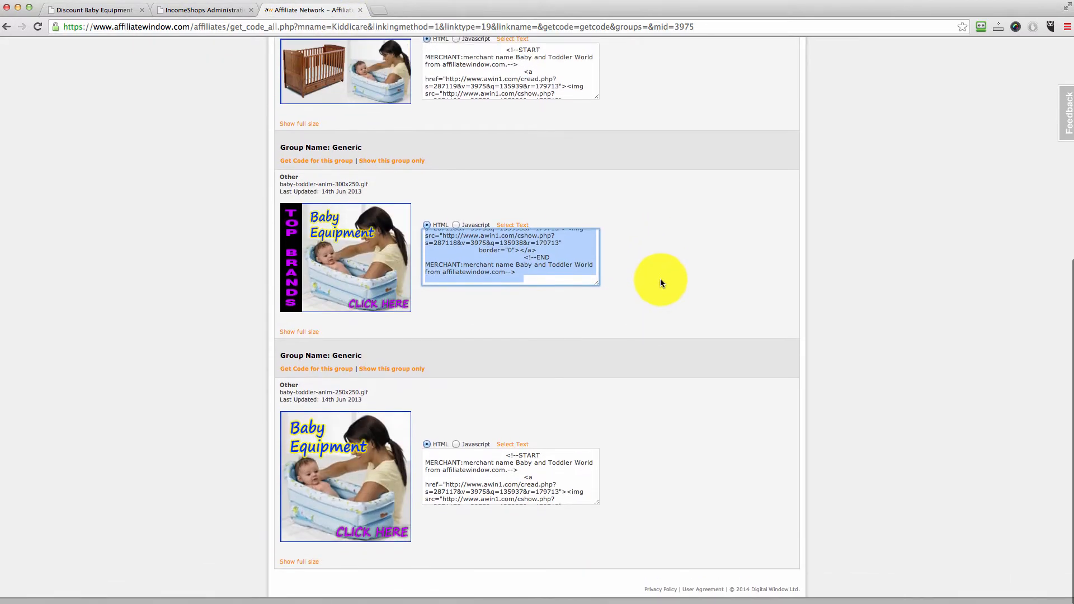
scroll(660, 282, up, 10)
click(339, 298)
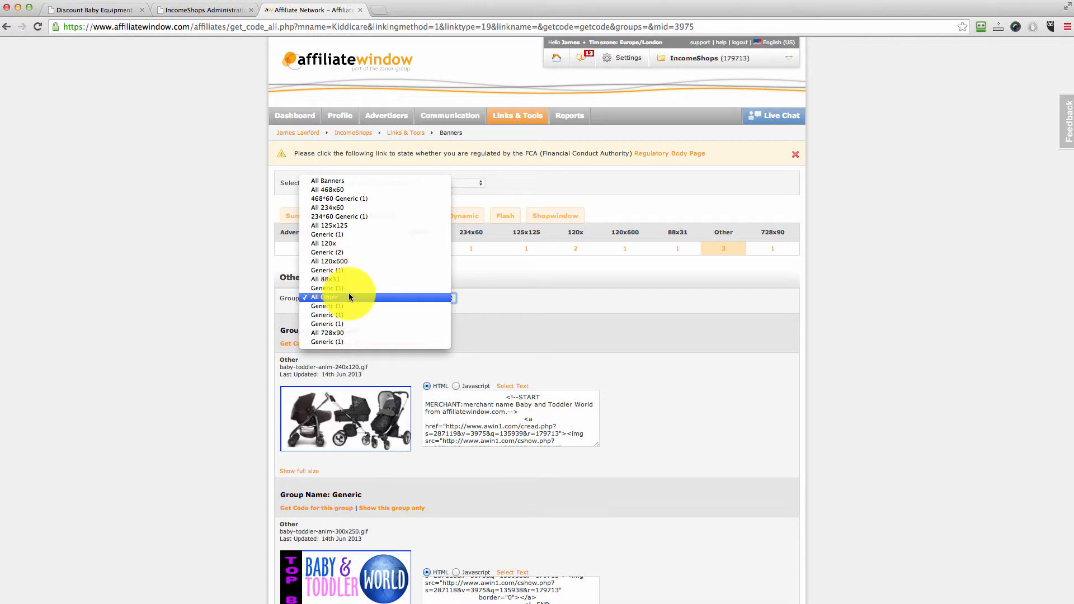
click(344, 261)
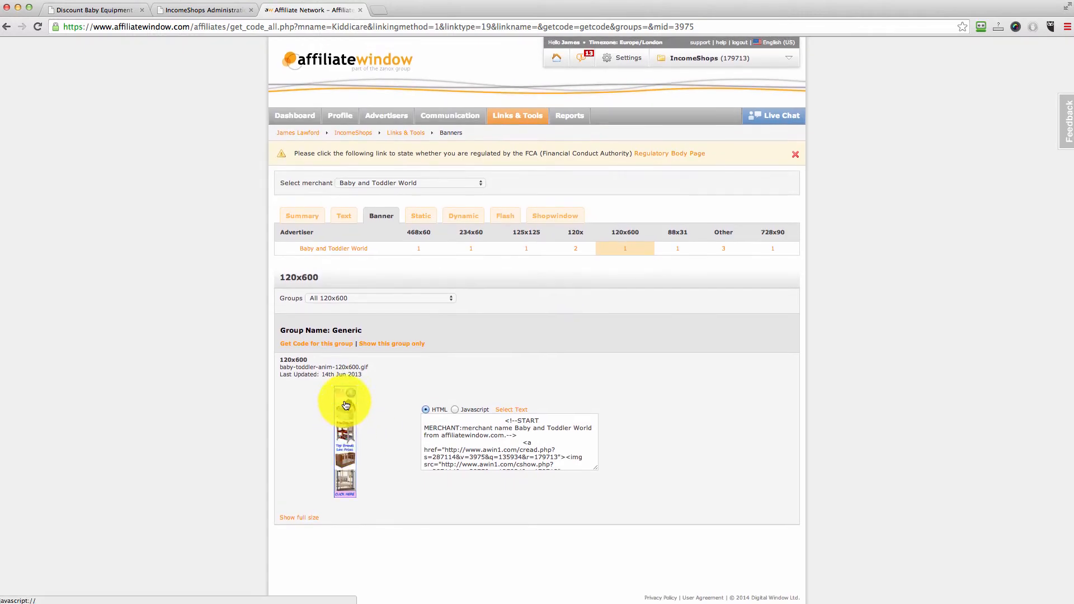
click(504, 431)
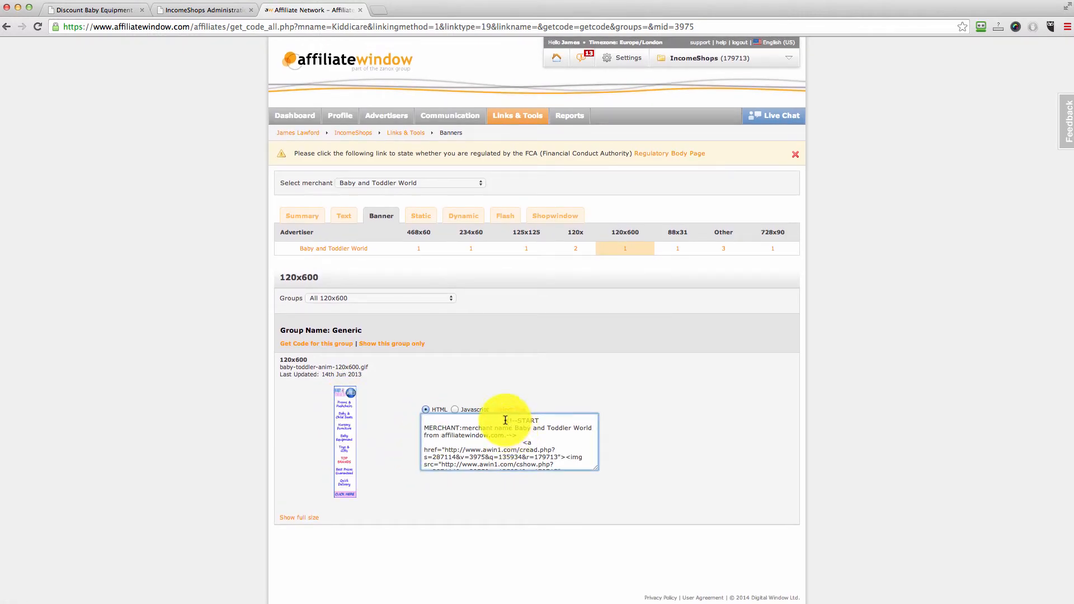
drag(505, 420, 625, 490)
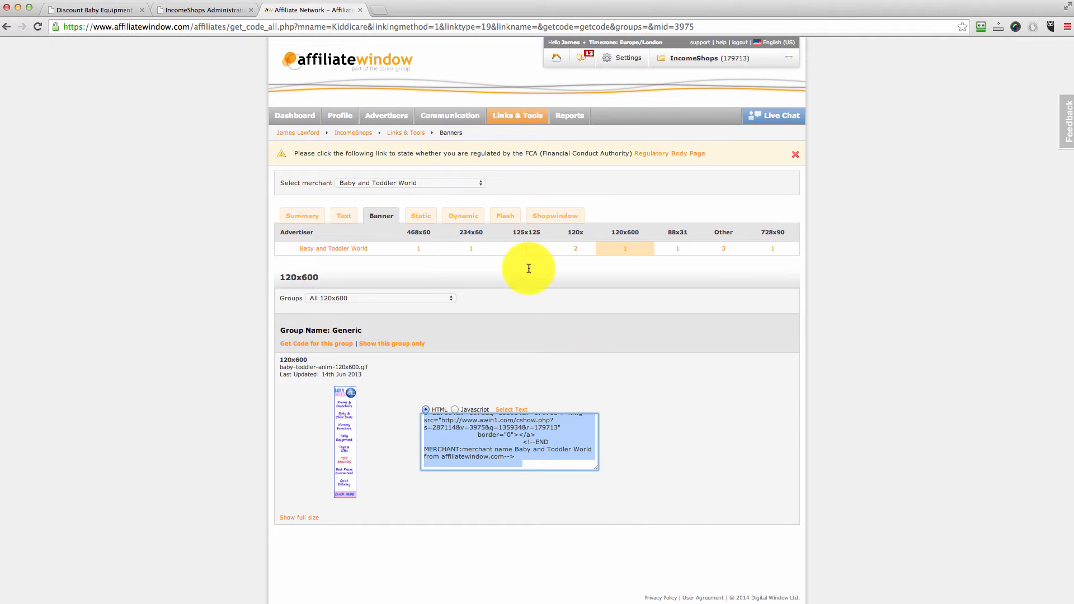
Step: In the store admin, paste the banner code as the More Baby Products block's HTML code and save the block
click(185, 10)
click(559, 212)
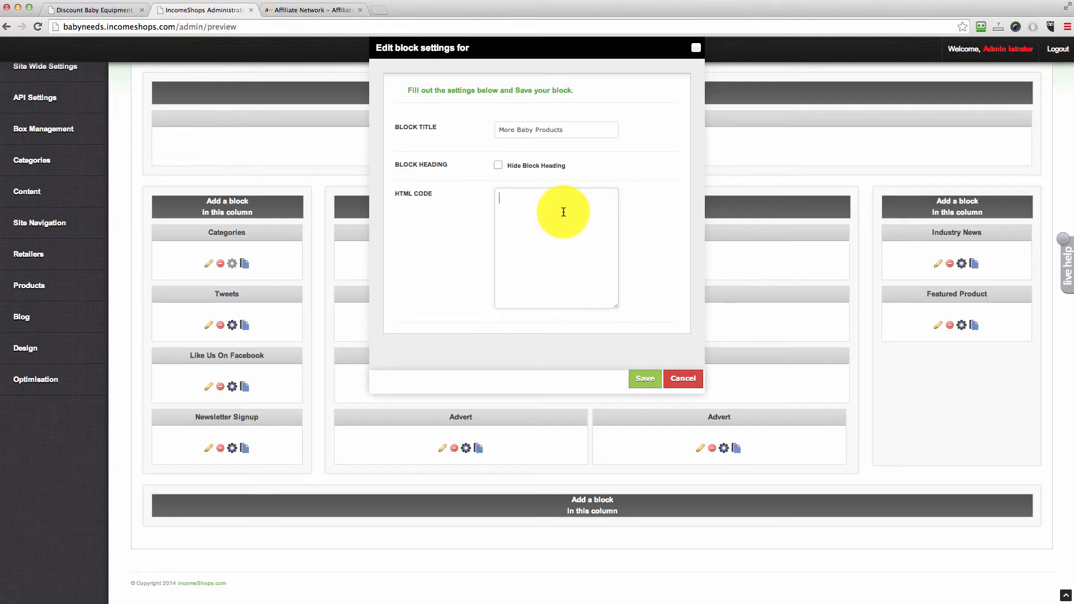
key(ctrl+v)
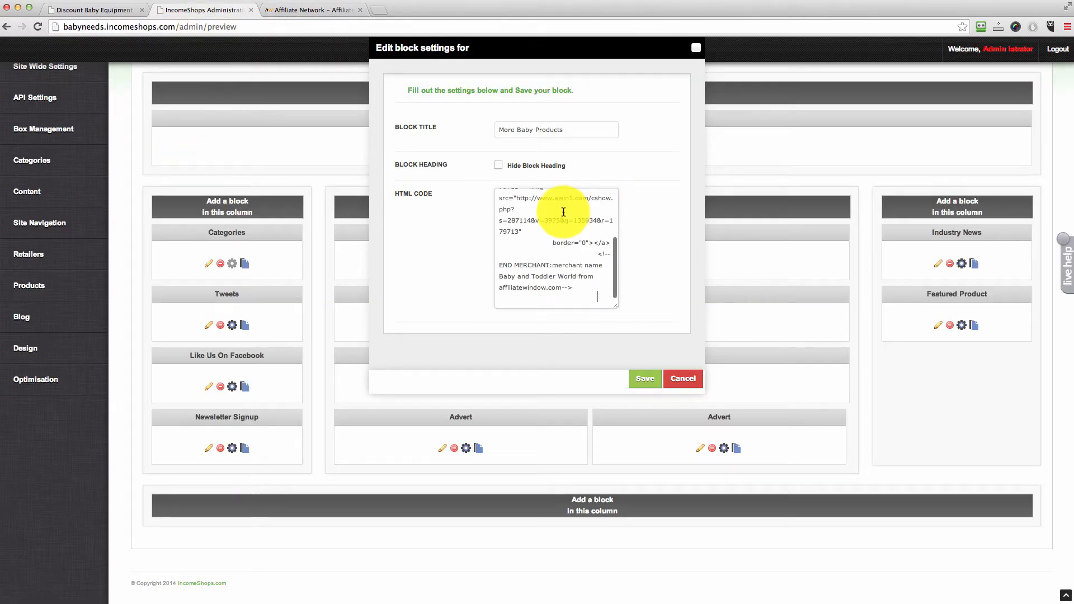
click(646, 380)
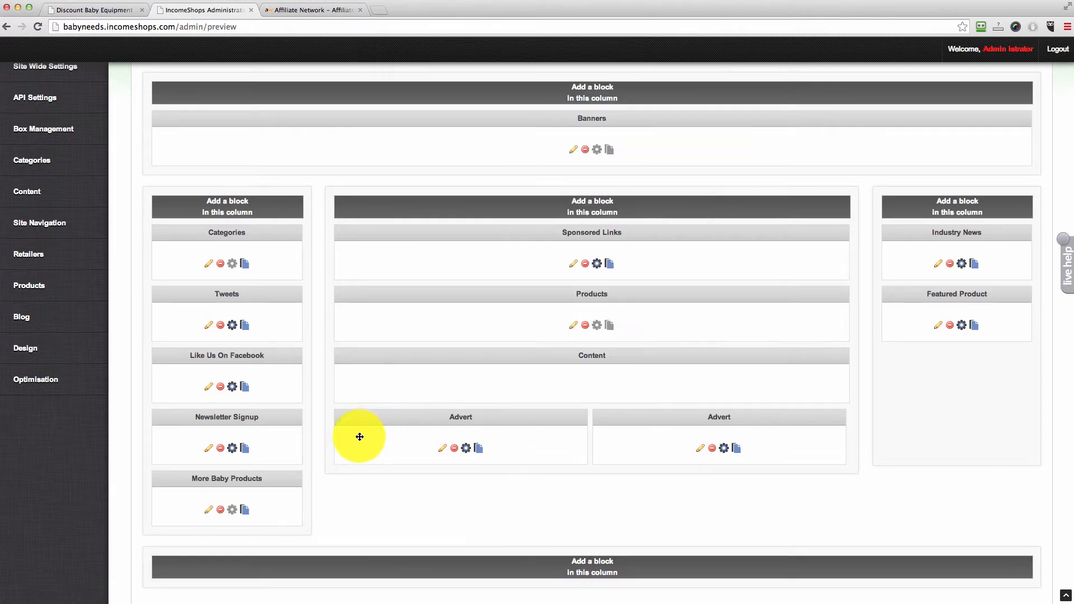
Step: Reload the store's home page and look at the More Baby Products block below the Newsletter Signup
click(107, 10)
click(187, 27)
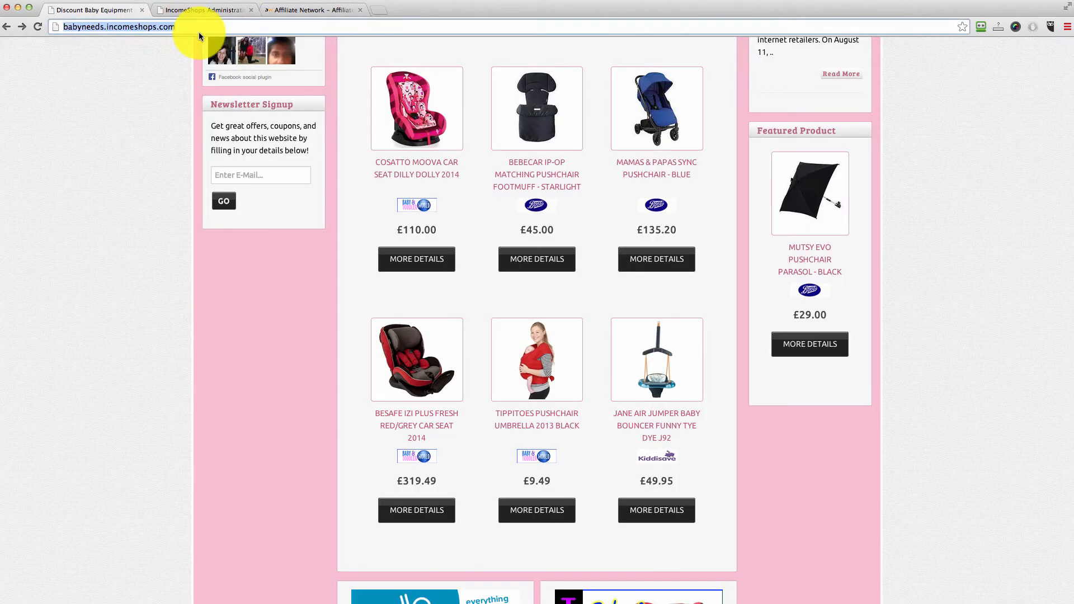
key(Return)
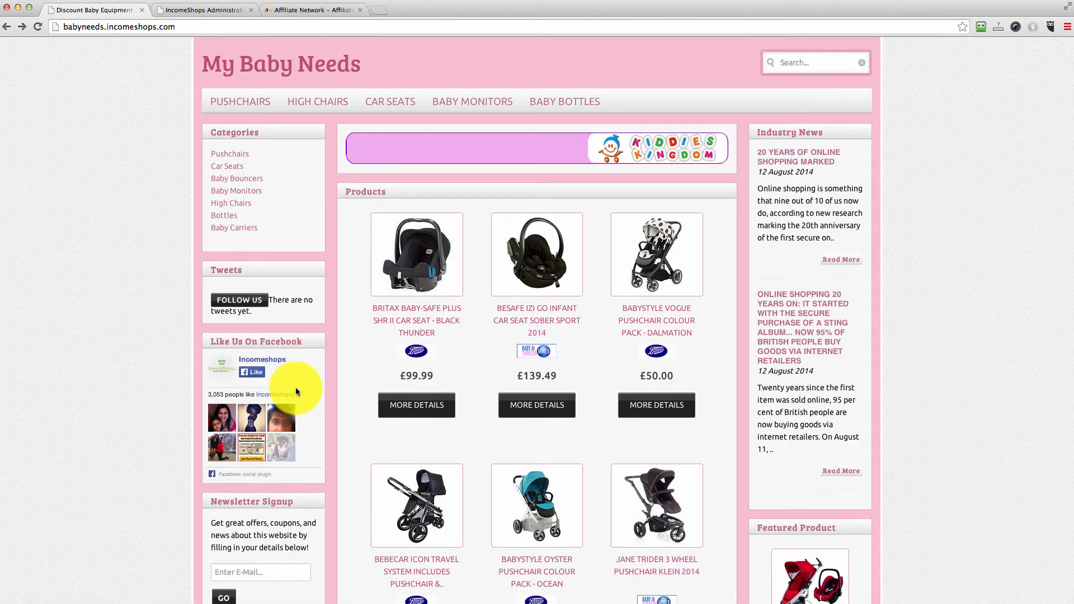
scroll(296, 382, down, 9)
scroll(297, 380, down, 3)
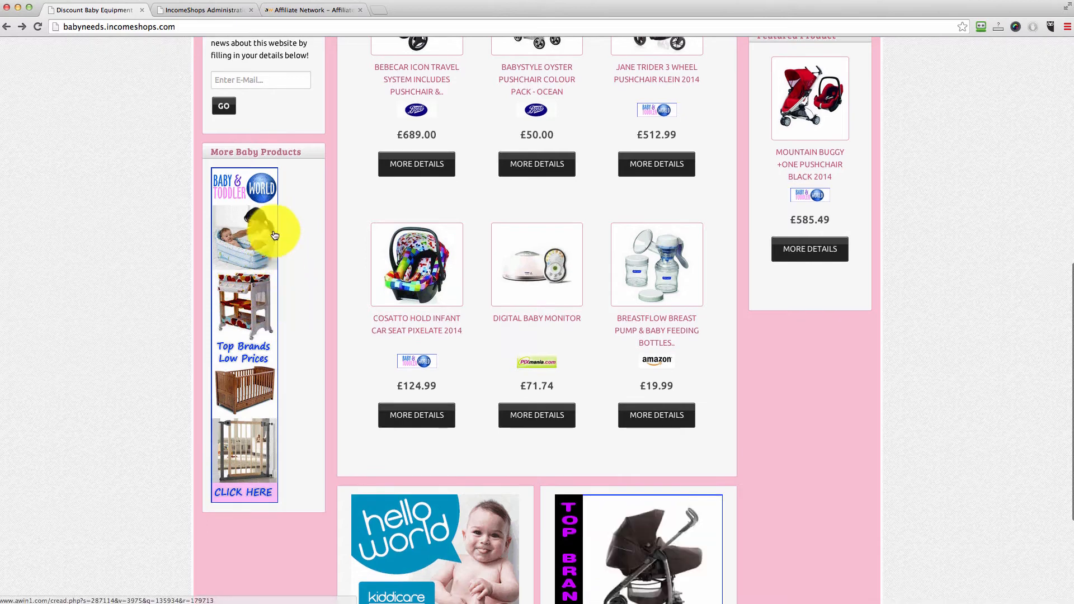
scroll(353, 292, up, 10)
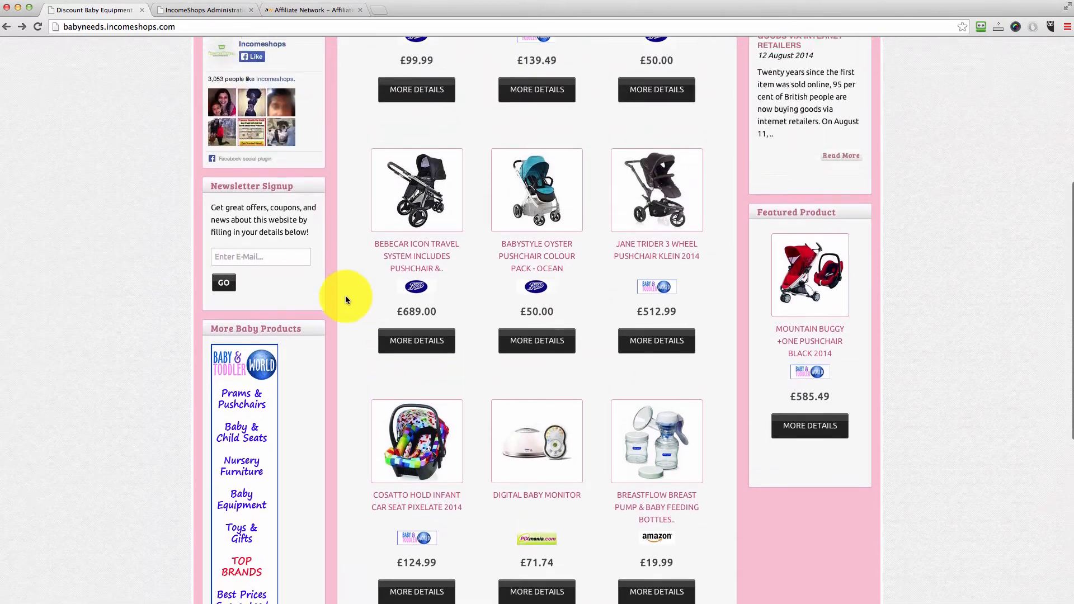
Step: In the store admin, clone the More Baby Products block to every listed section except Home Page, from Category through Product
click(184, 11)
scroll(389, 315, down, 3)
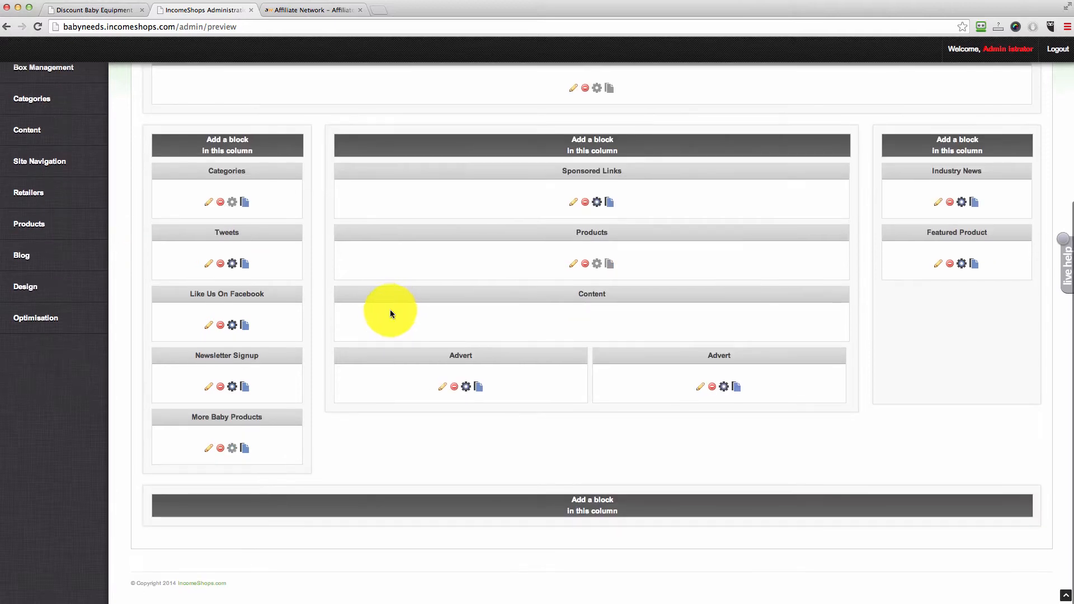
click(245, 449)
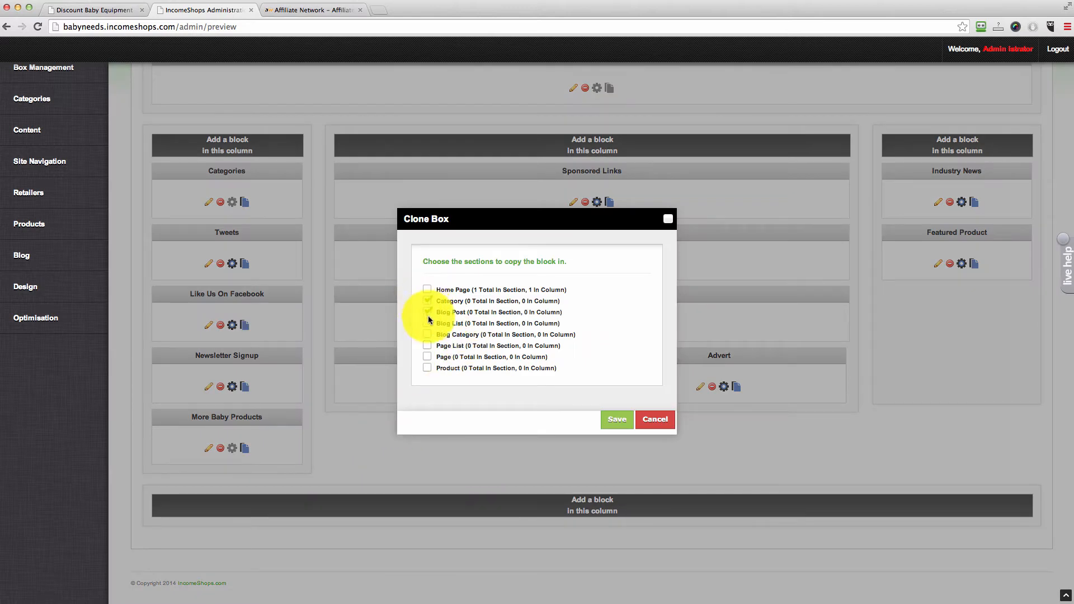
click(428, 347)
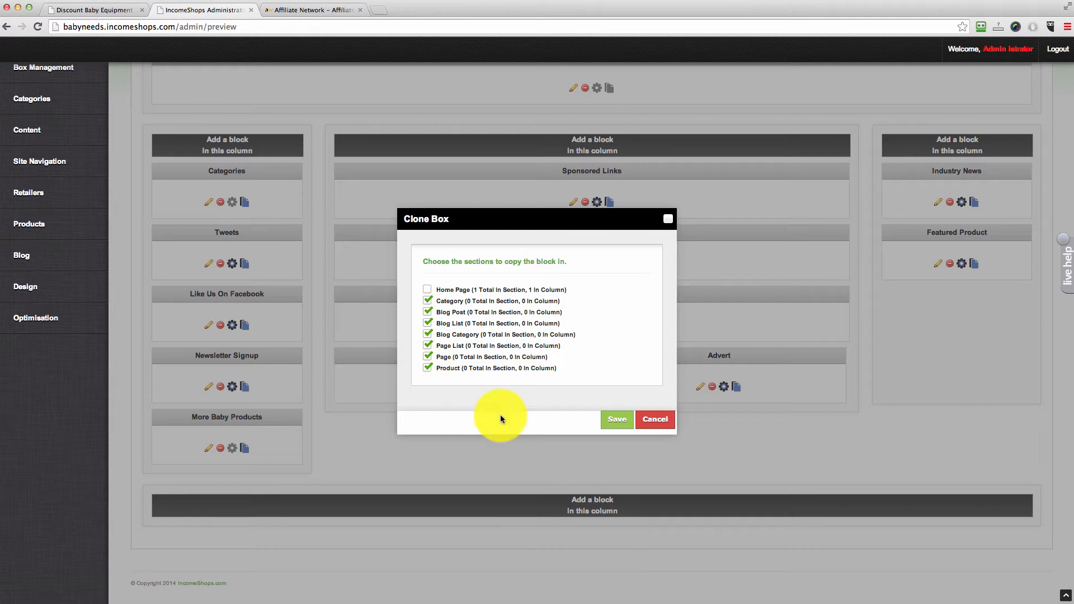
click(619, 419)
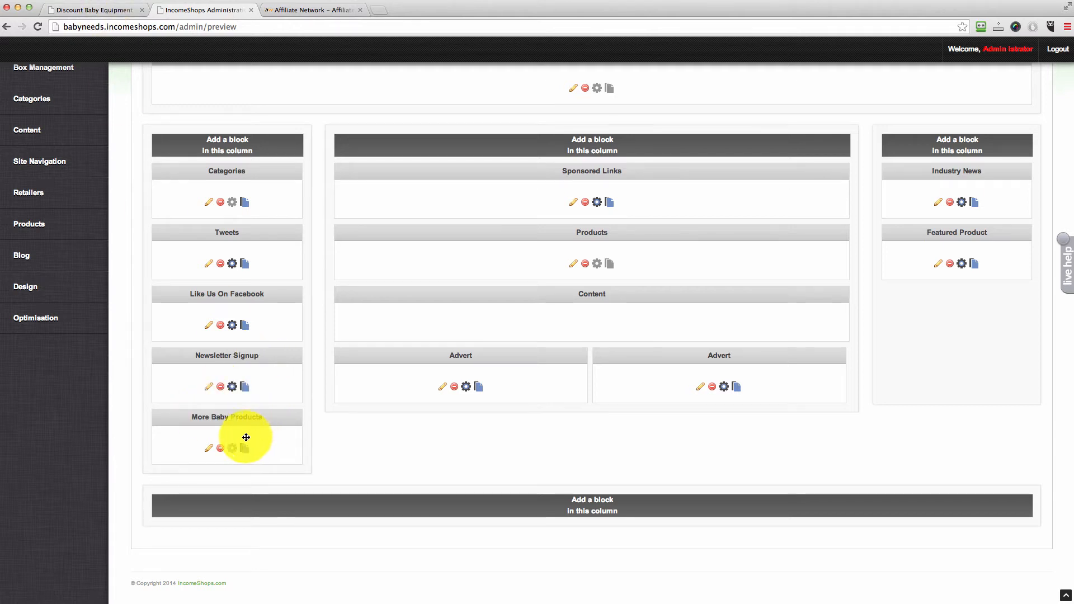
Step: Open the store's High Chairs category and examine the More Baby Products banner, the product listing and the lower adverts
scroll(244, 436, up, 5)
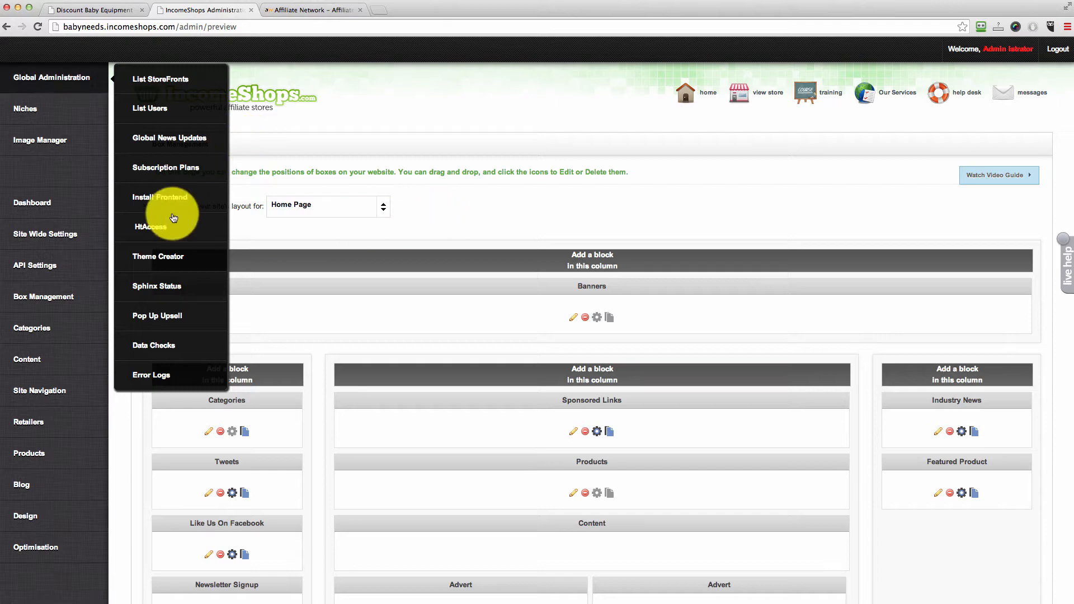
click(135, 7)
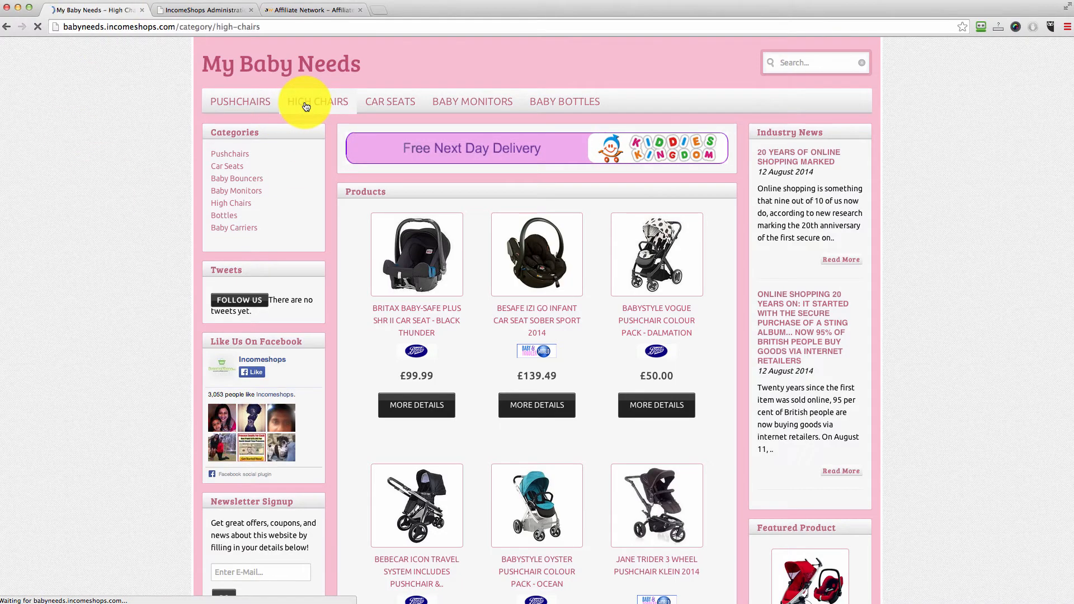
scroll(373, 292, down, 3)
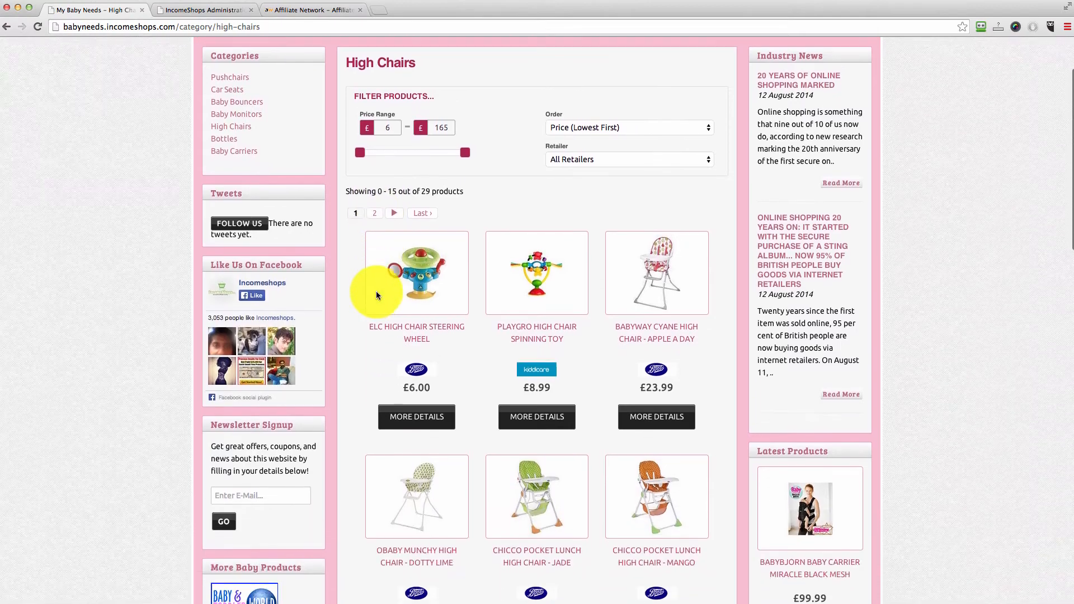
scroll(375, 291, down, 10)
scroll(381, 283, down, 2)
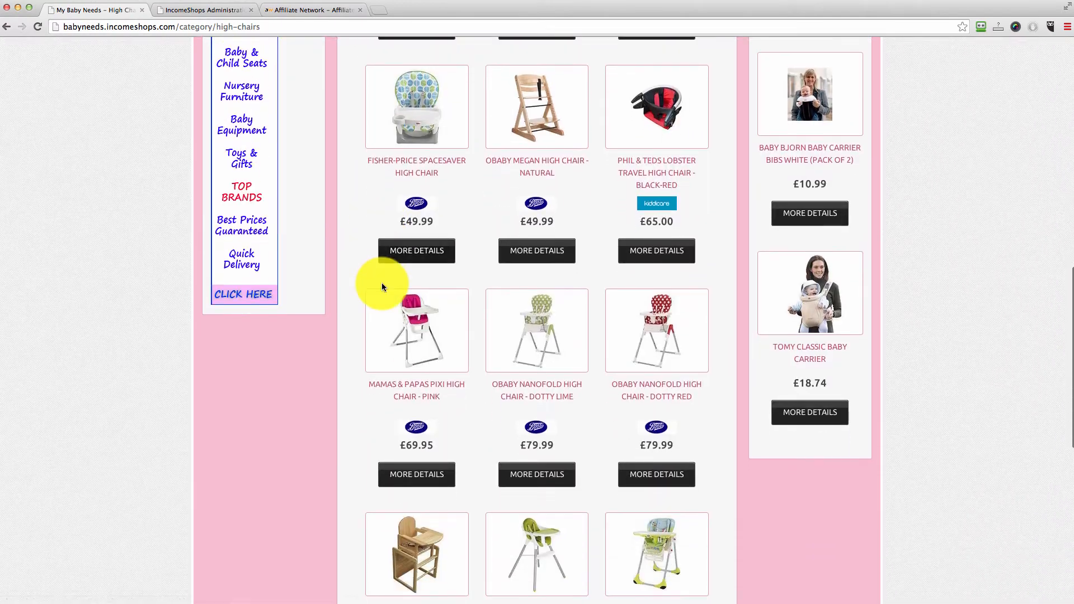
scroll(382, 288, up, 4)
scroll(559, 310, down, 5)
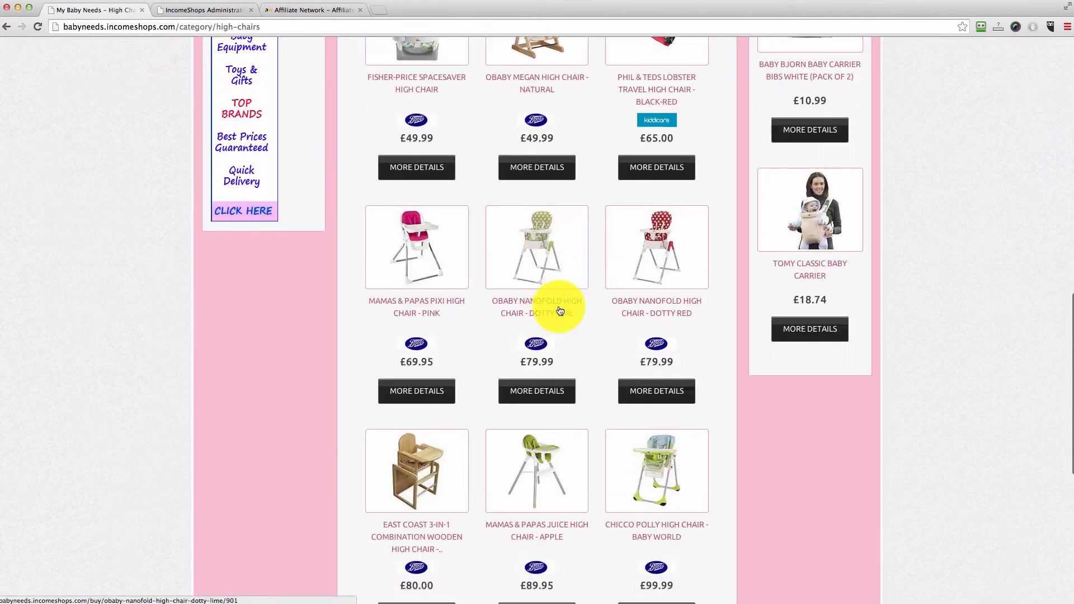
scroll(559, 310, down, 5)
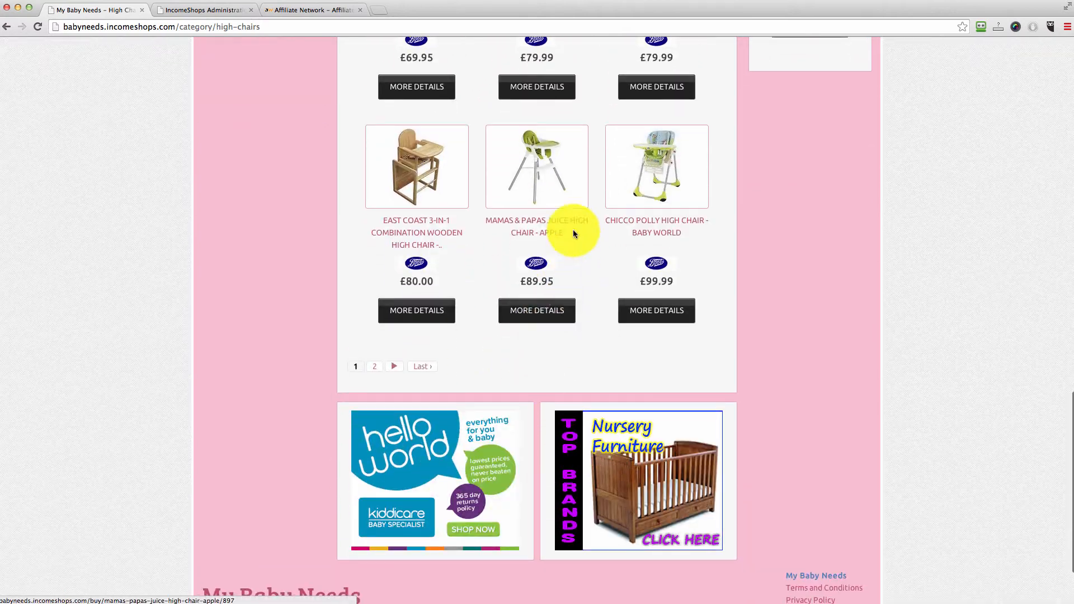
scroll(811, 321, down, 2)
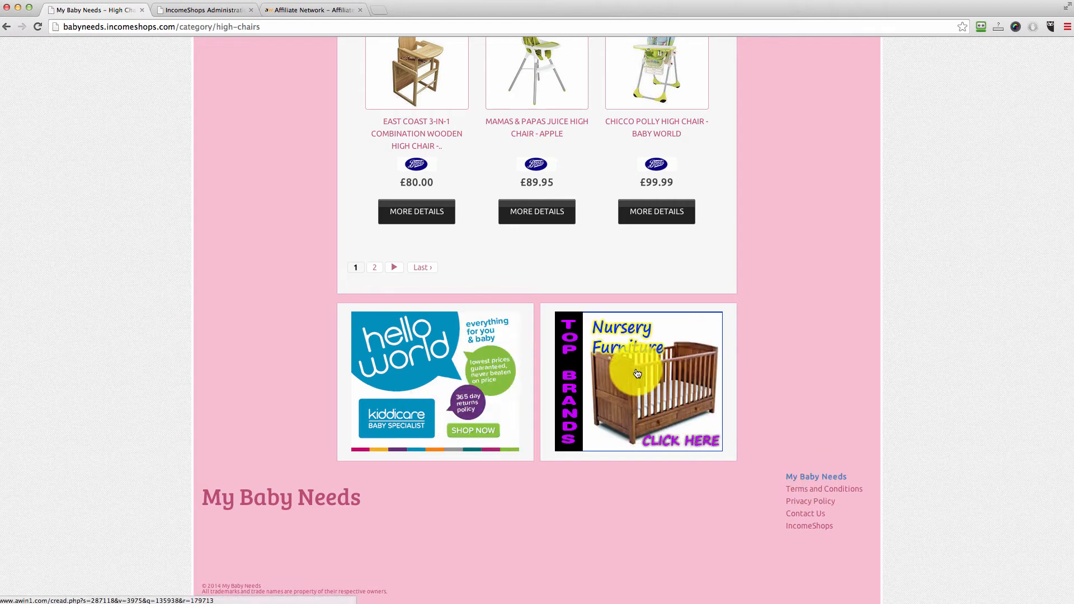
scroll(785, 243, up, 3)
scroll(790, 252, up, 10)
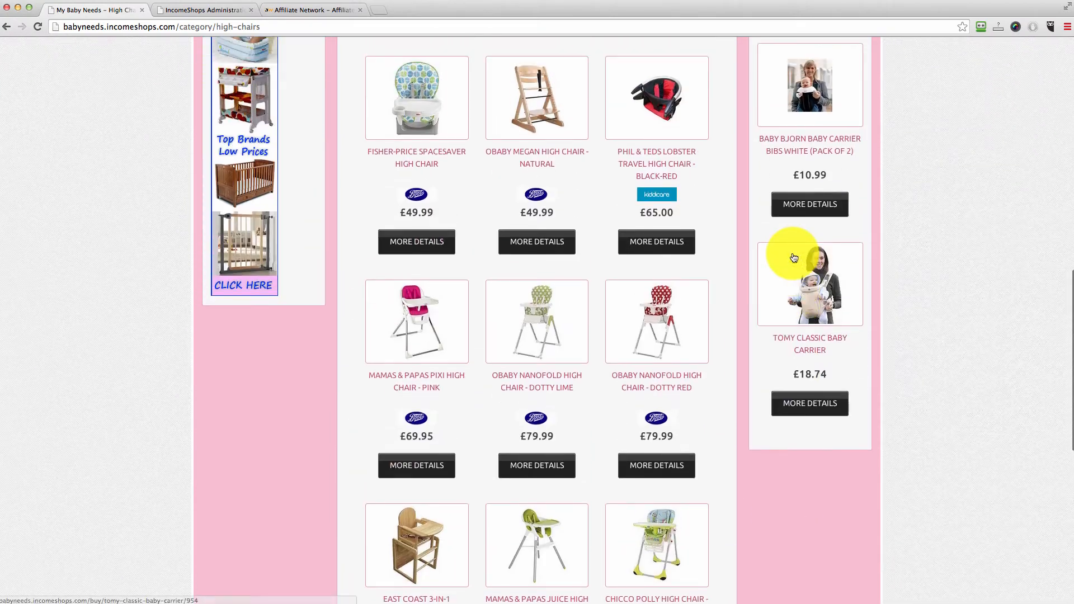
Step: Open the details of the Chicco Polly High Chair - Baby World and follow its purchase link to the retailer
scroll(583, 380, down, 5)
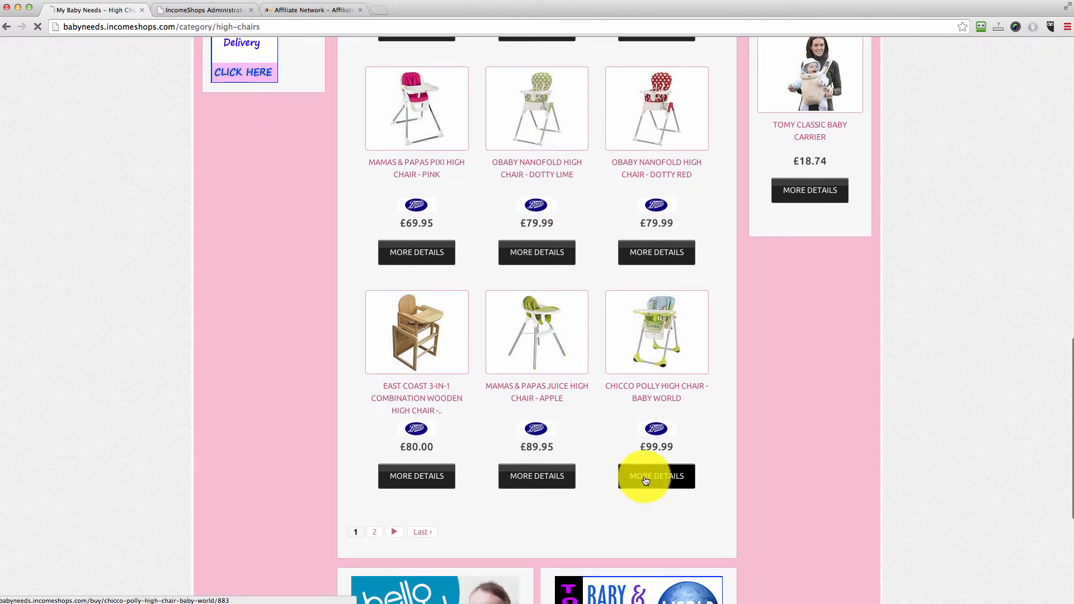
click(646, 476)
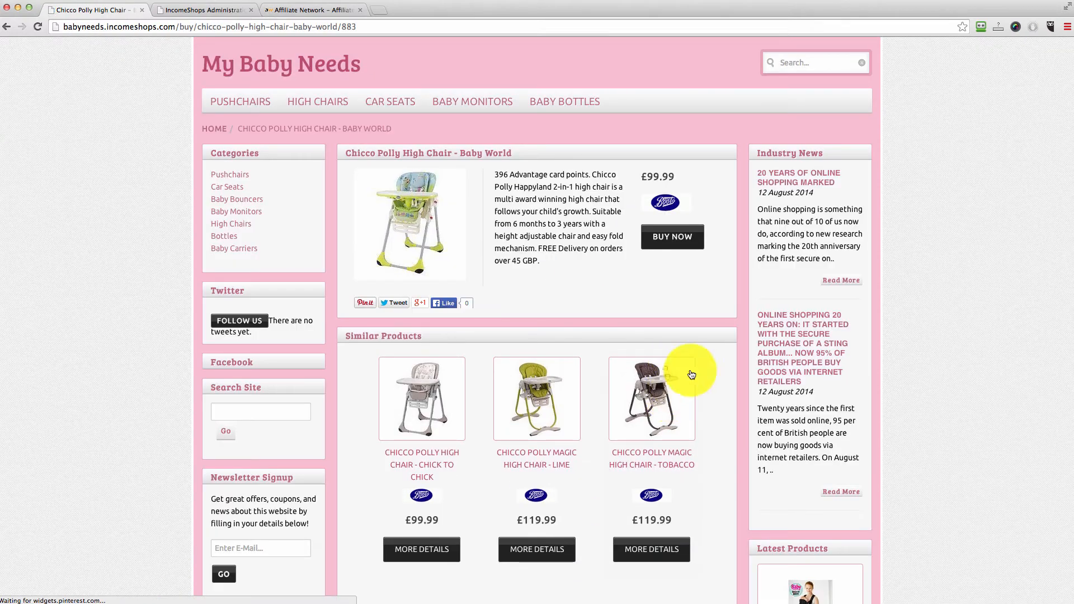
click(673, 239)
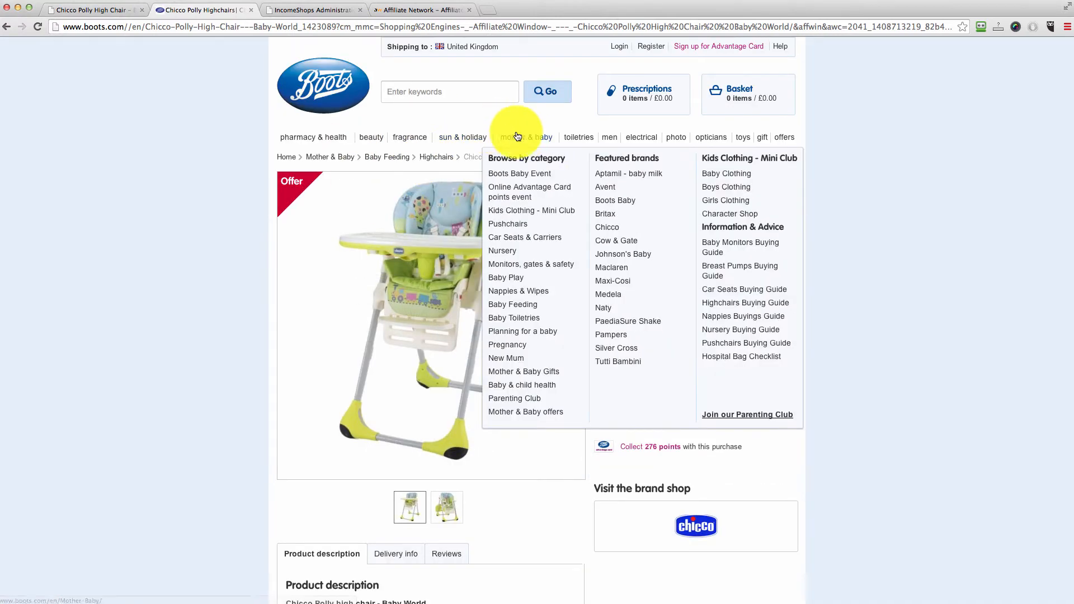
Step: Look over the Boots page for the Chicco Polly High Chair, including its offer, description and lower promotions
mouse_move(771, 138)
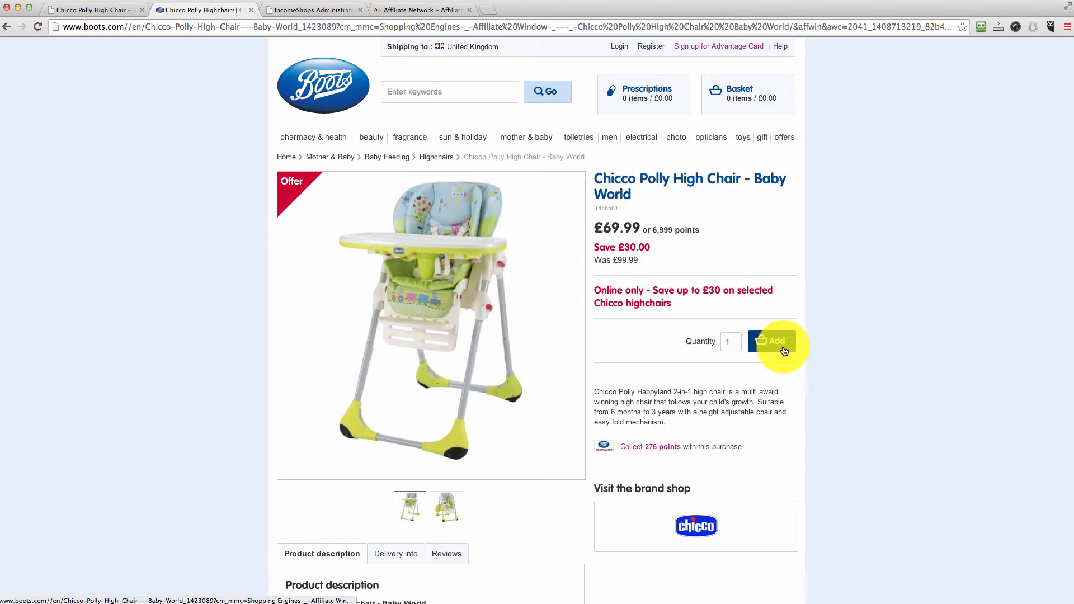
scroll(783, 347, down, 1)
scroll(623, 349, down, 2)
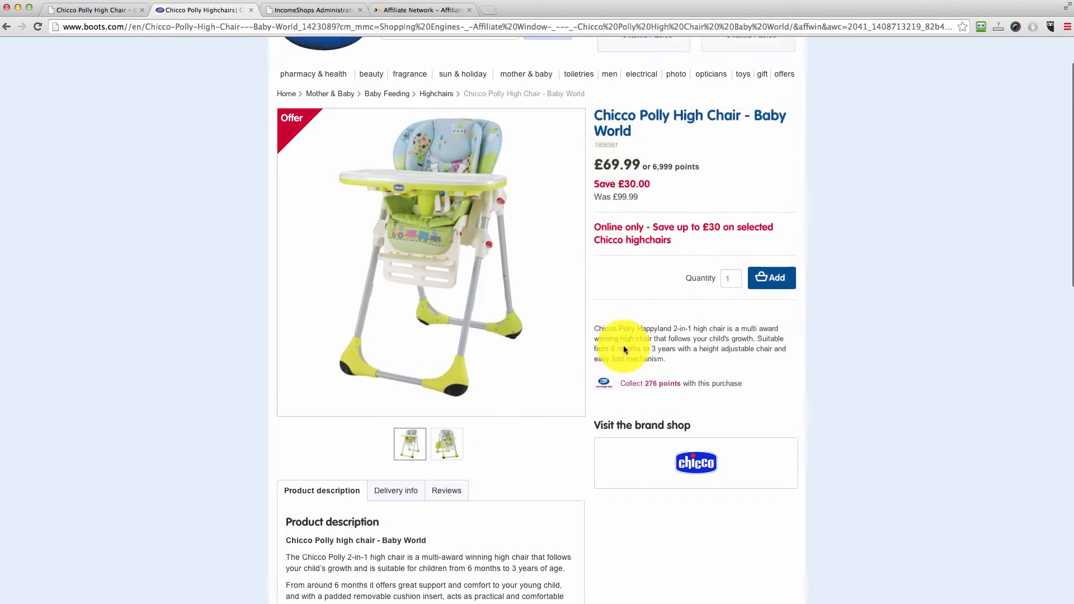
scroll(624, 349, up, 3)
scroll(700, 265, down, 3)
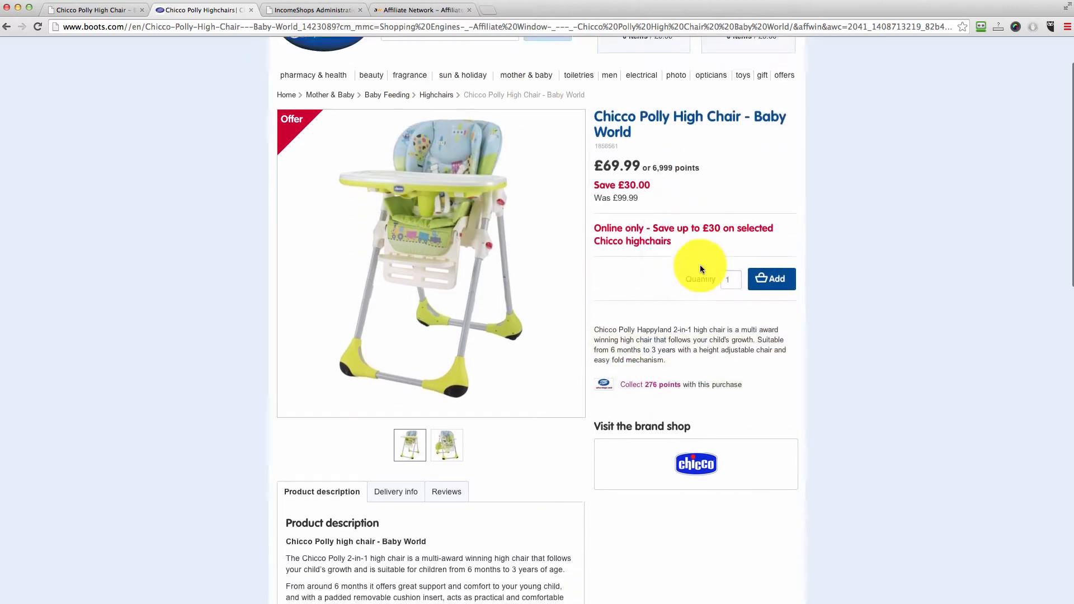
scroll(700, 265, down, 10)
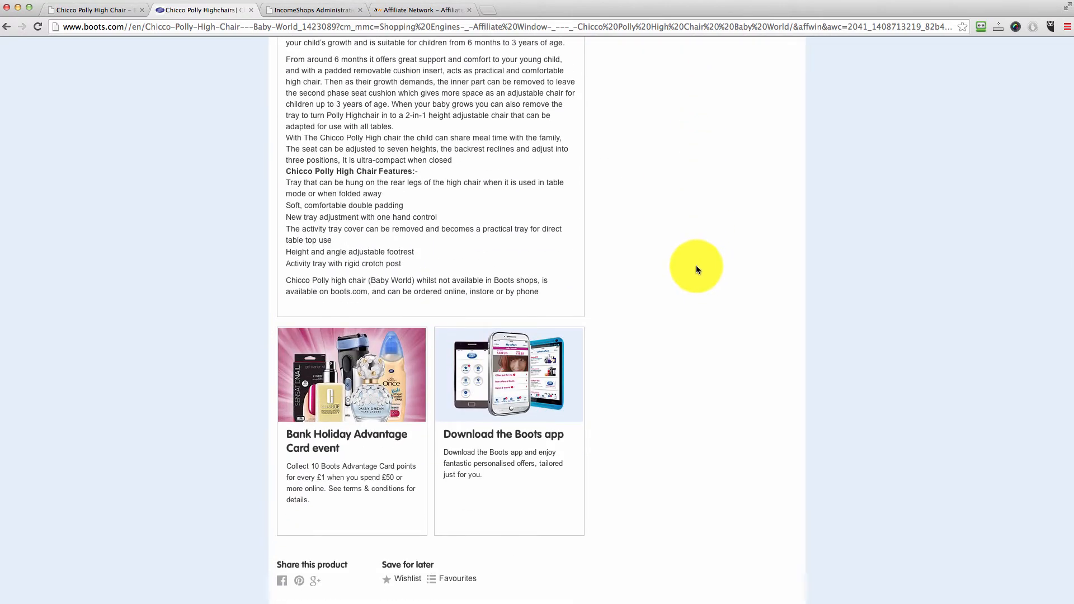
scroll(697, 265, up, 12)
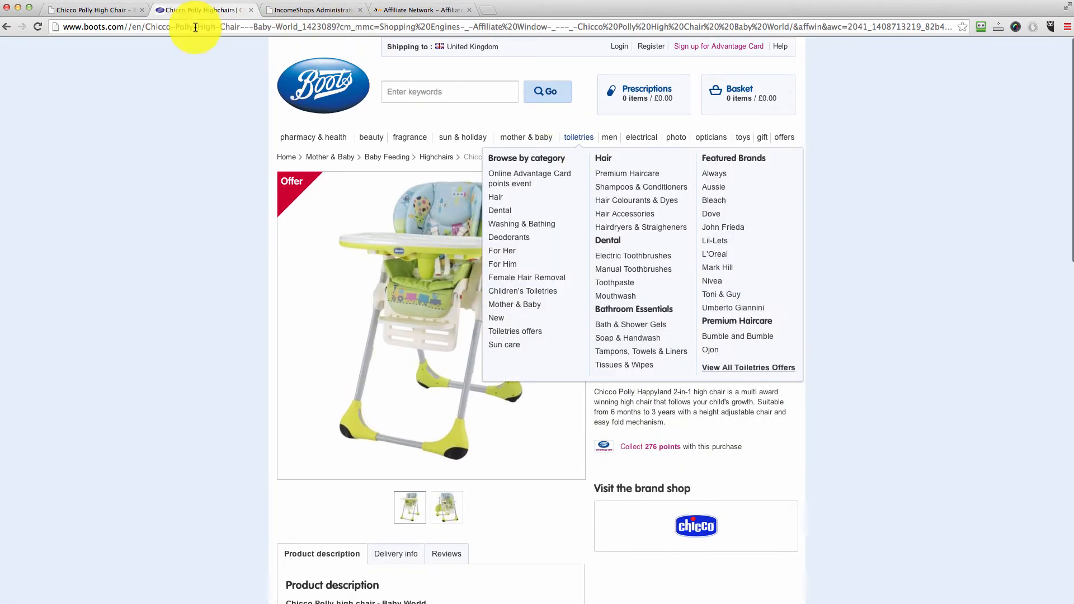
Step: Return to the store's Chicco Polly High Chair page and look over its product details and similar products
click(90, 9)
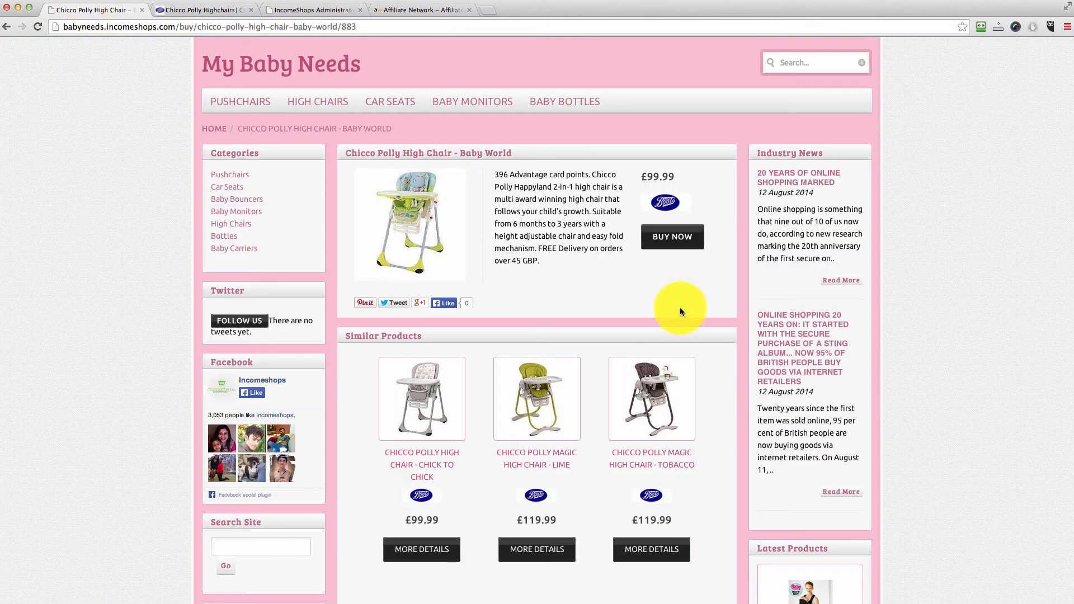
scroll(679, 307, down, 2)
scroll(683, 352, up, 2)
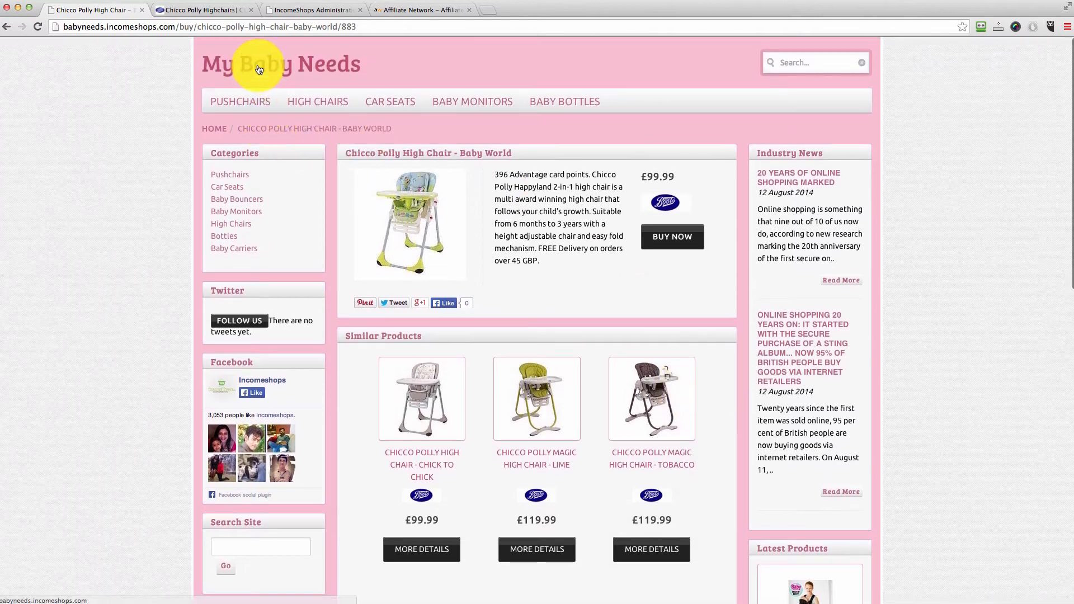
Step: View the store's home page, then retitle the Industry News block as Baby News in the admin's Home Page layout
click(689, 229)
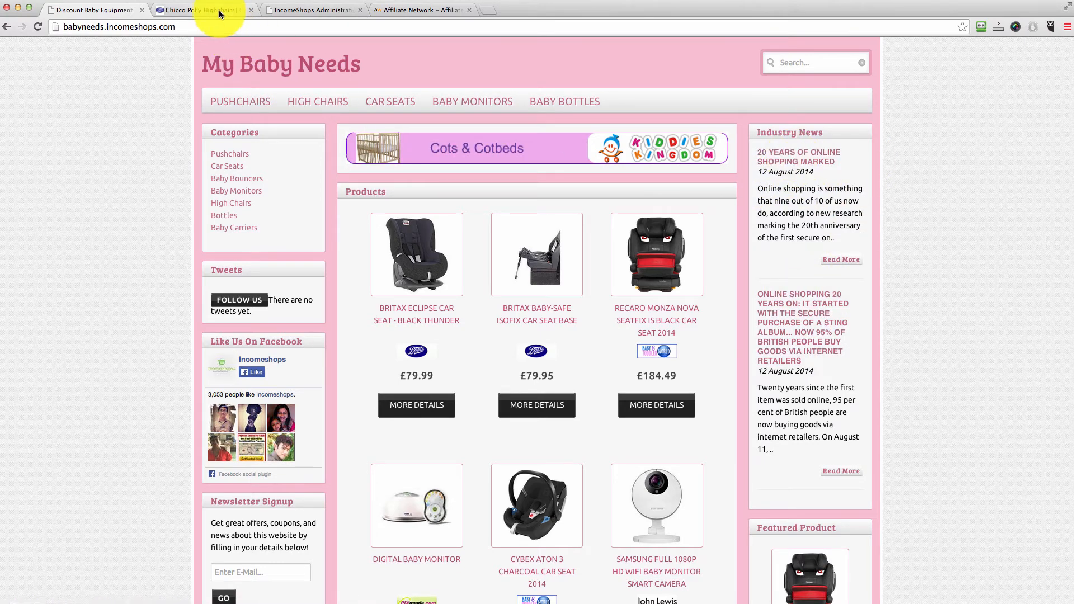
click(298, 12)
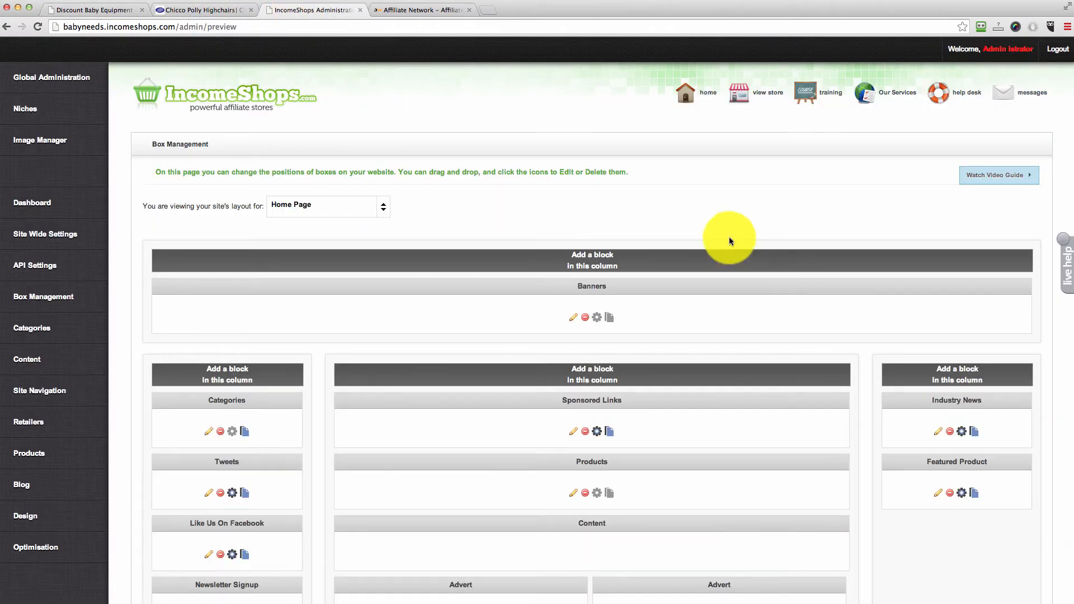
scroll(729, 237, down, 3)
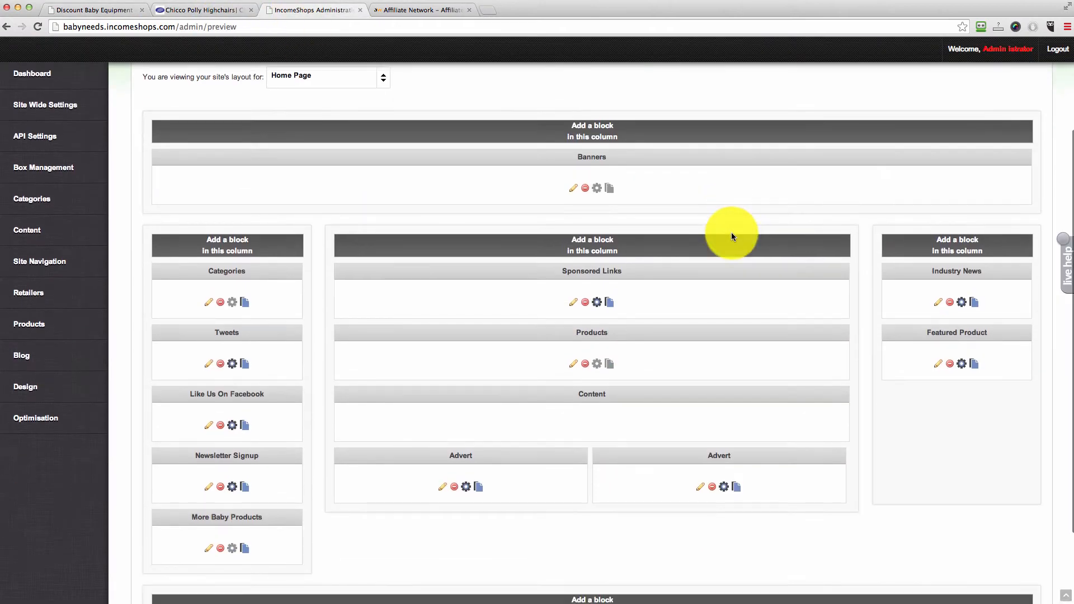
click(938, 302)
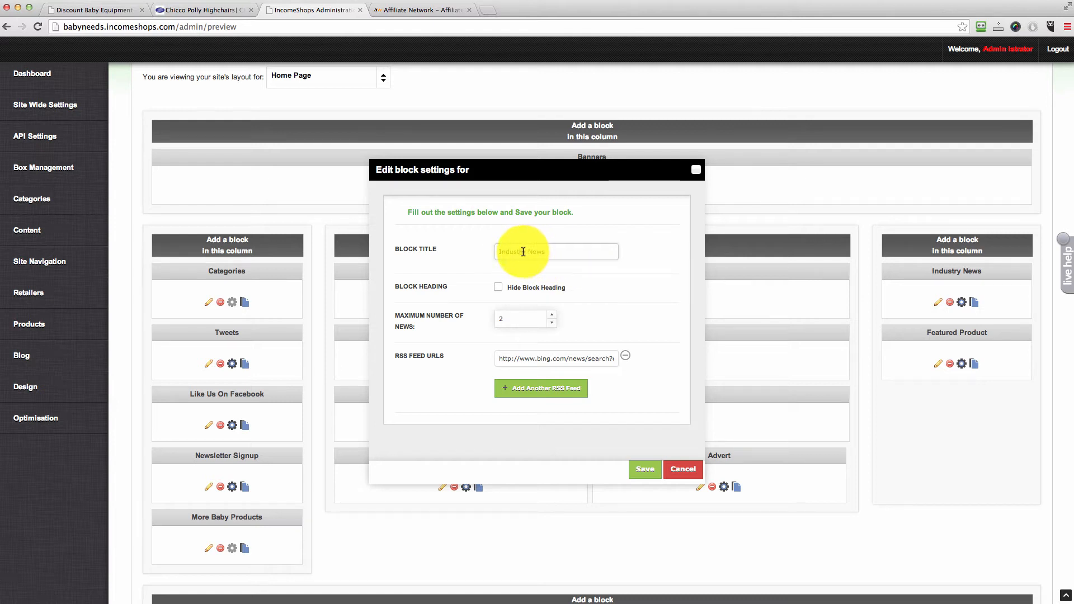
text(Baby News)
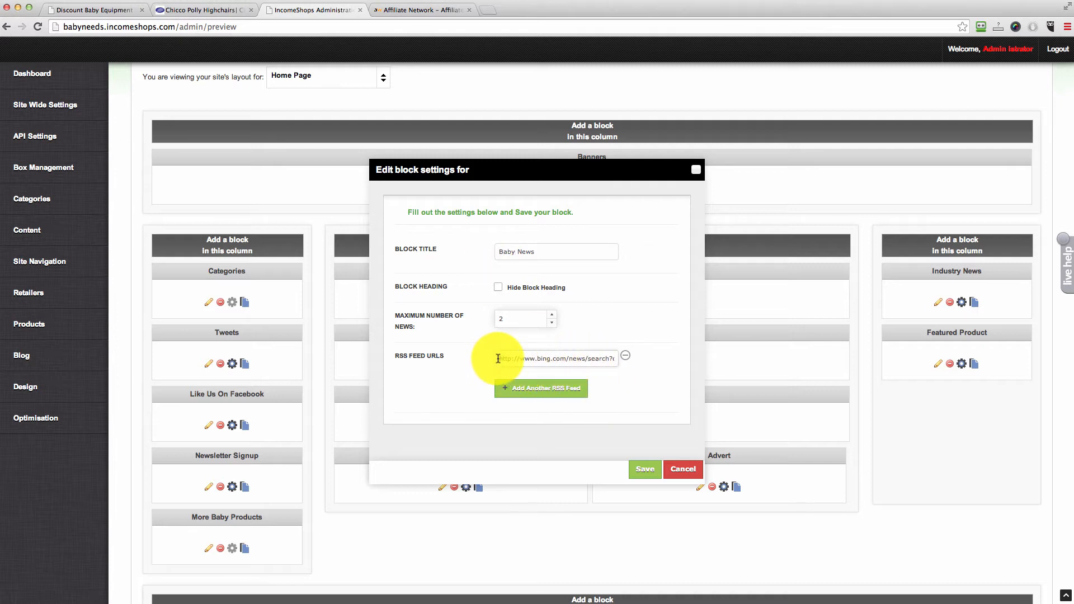
Step: Examine the full RSS feed URL in the news block's settings
drag(498, 359, 642, 359)
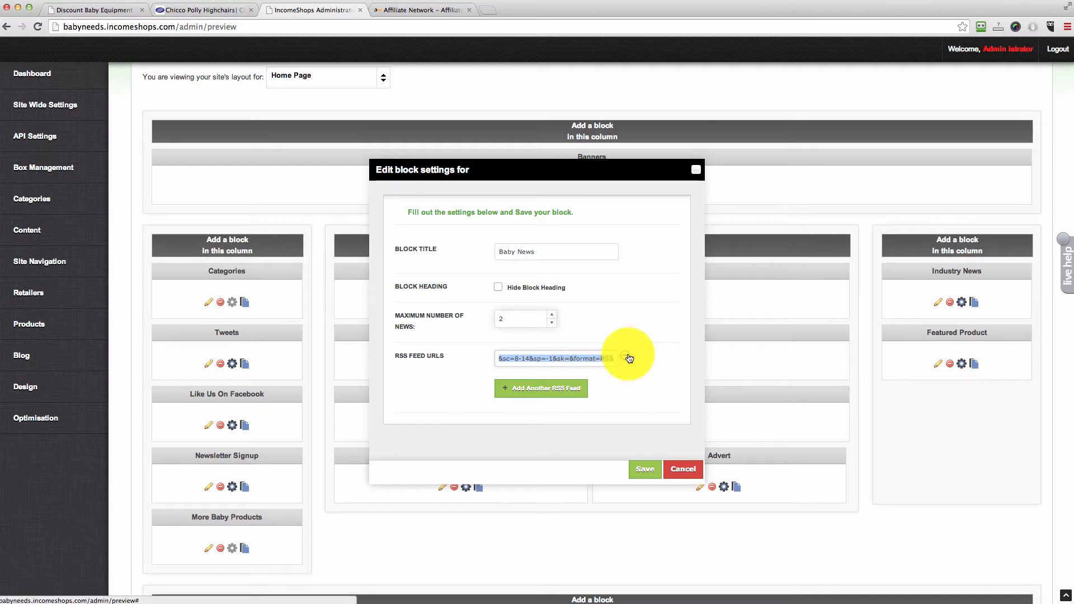
click(599, 360)
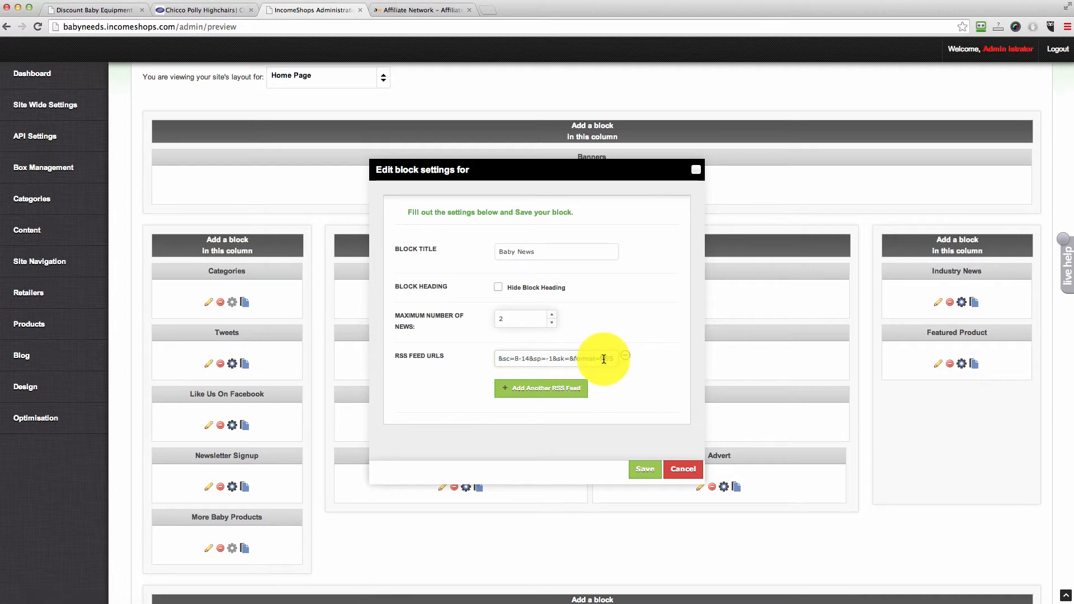
drag(601, 359, 479, 360)
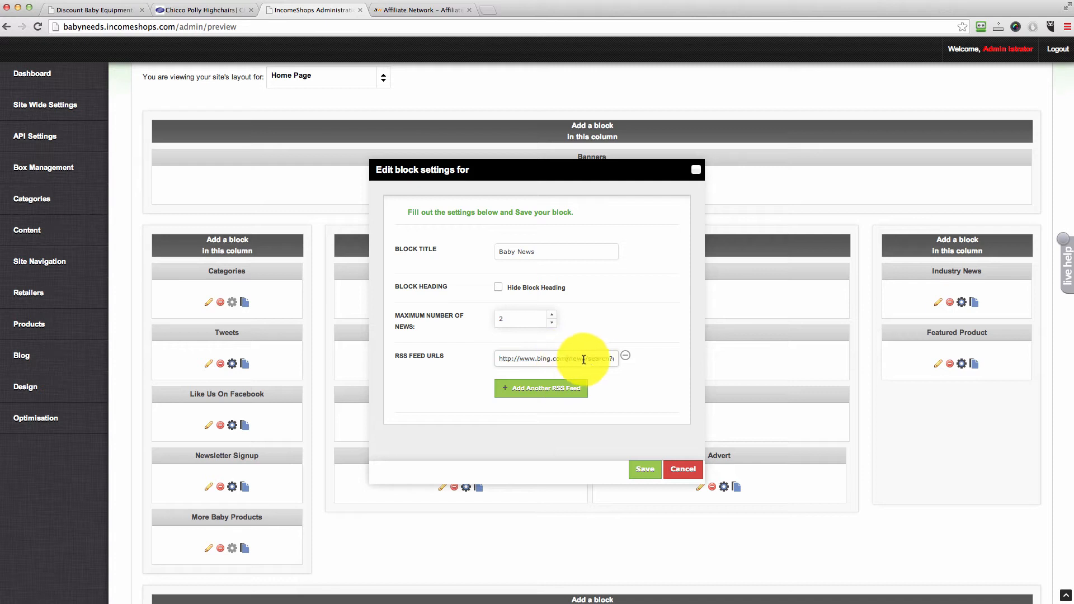
Step: Search Google for "bing news uk" in a new tab and open the Bing News top stories page
click(489, 11)
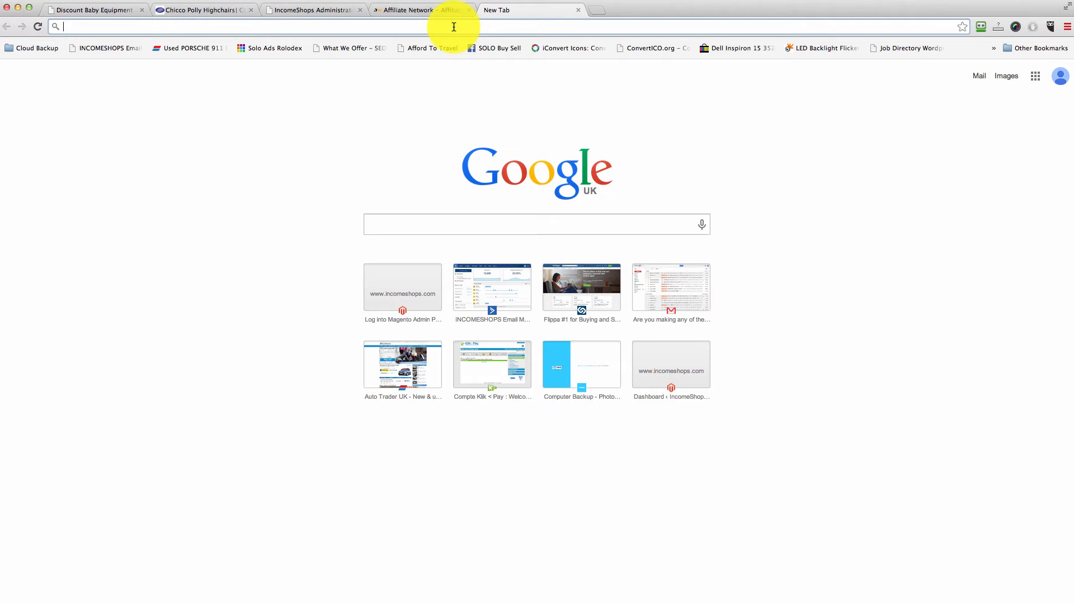
text(bing news uk)
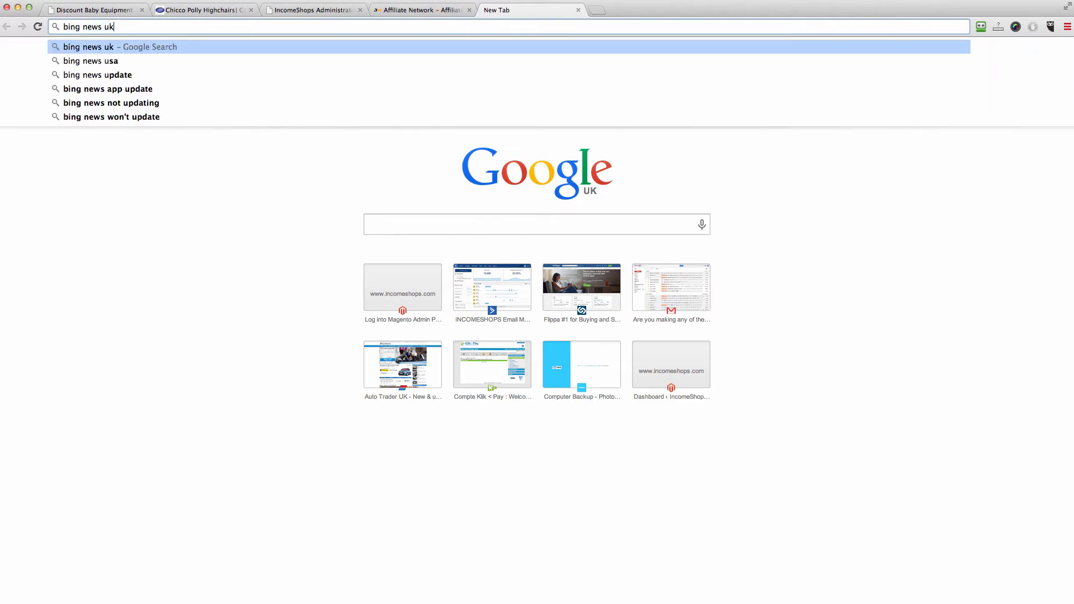
key(Return)
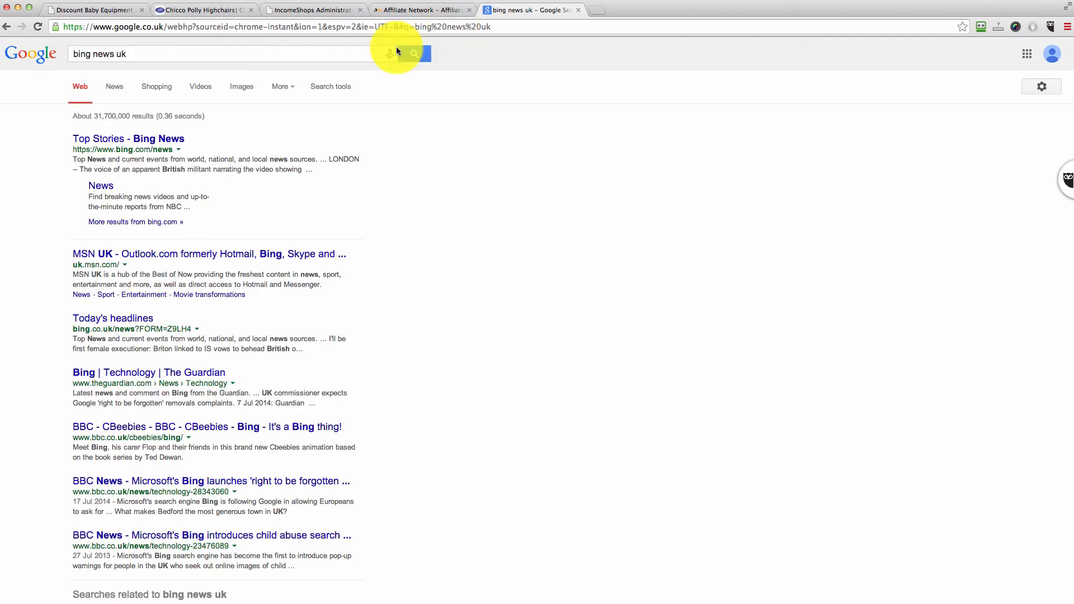
click(140, 137)
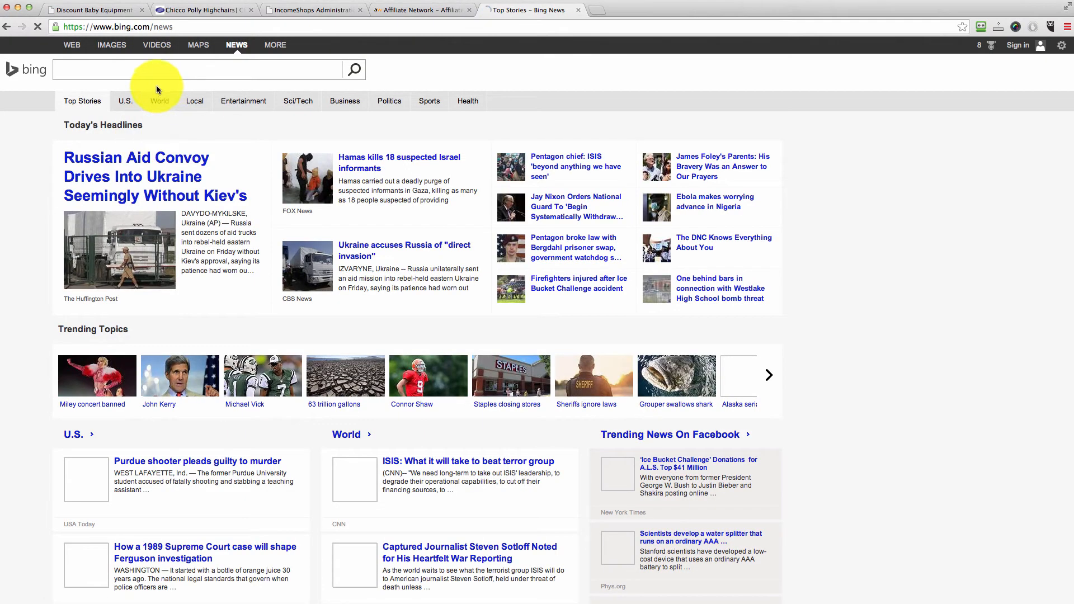
Step: Search Bing News for "baby news" and look over the listed stories
click(141, 67)
text(baby news)
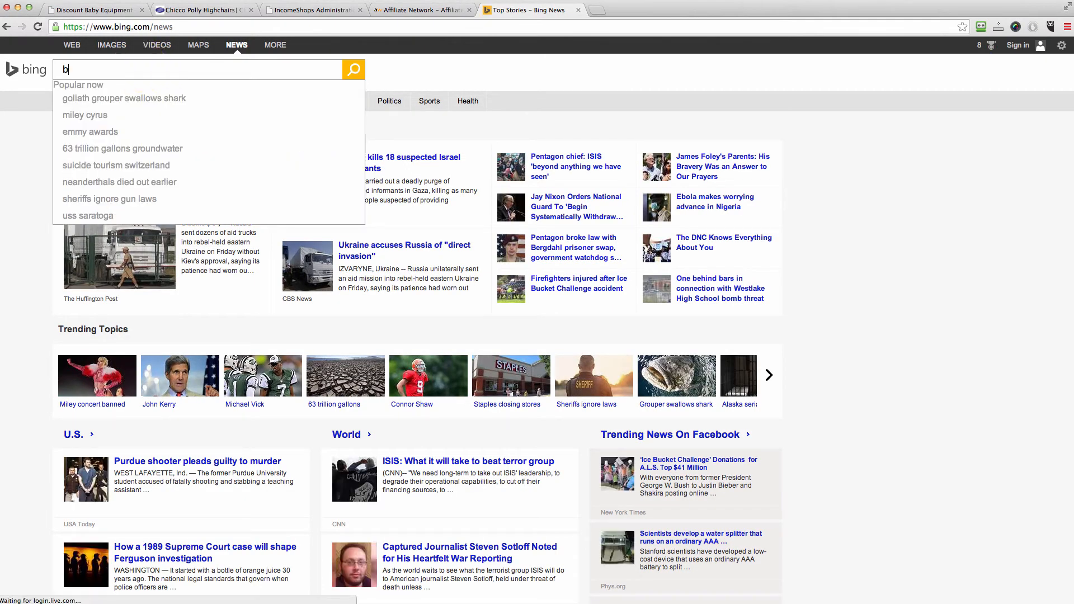
key(Return)
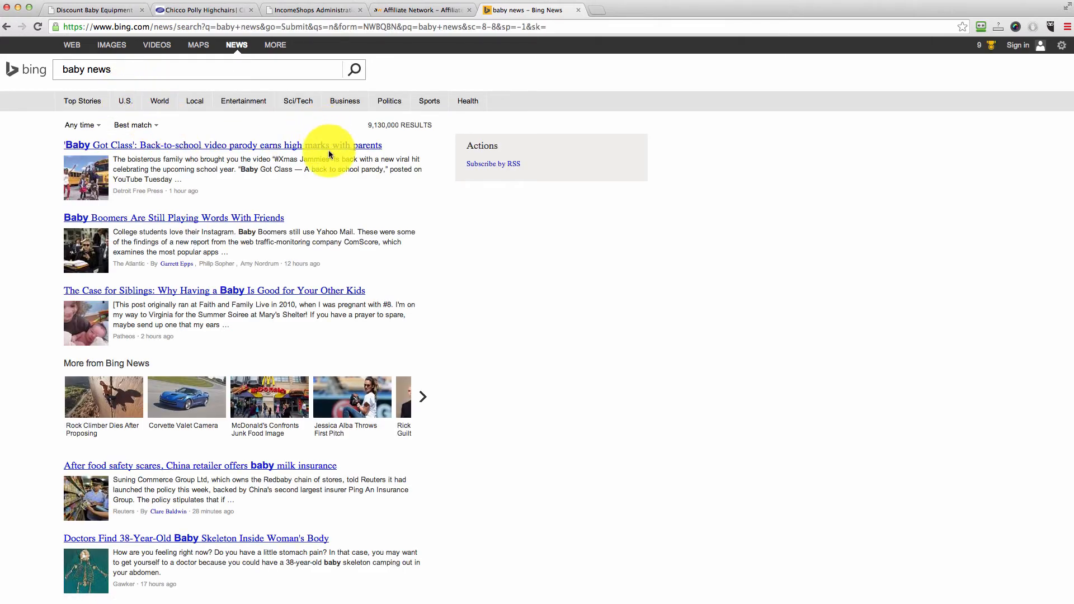
scroll(219, 149, down, 2)
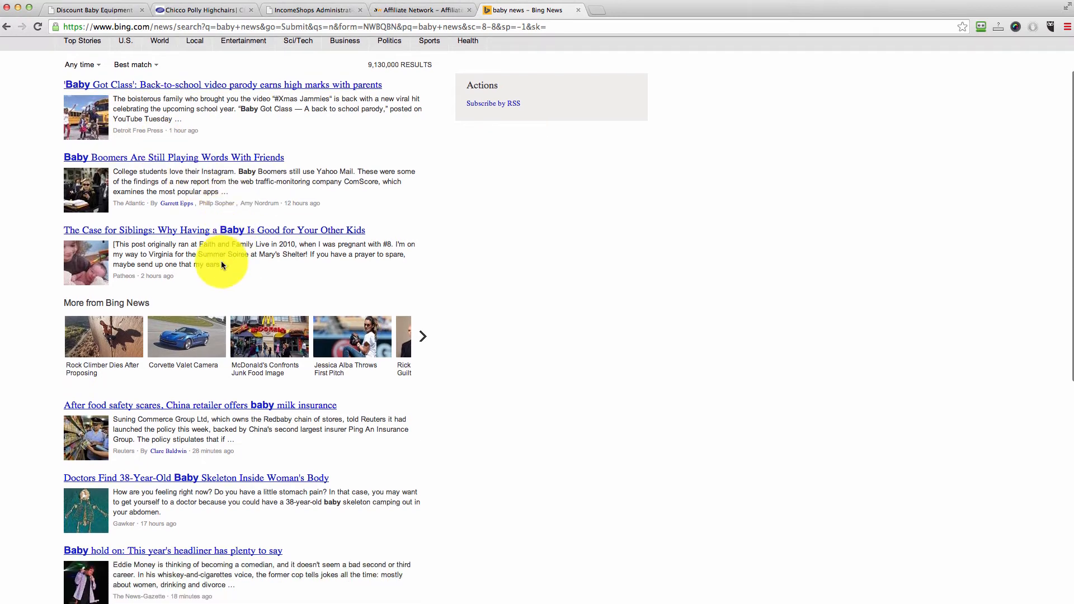
scroll(512, 250, up, 2)
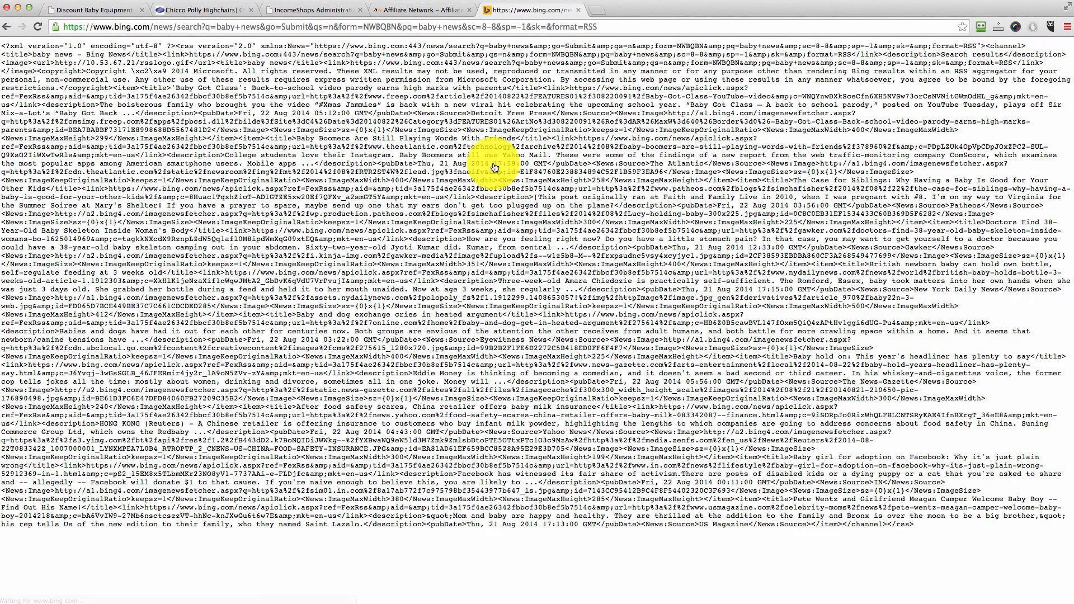
Step: Open the RSS feed of the baby news search and copy its full web address
click(491, 26)
right_click(497, 26)
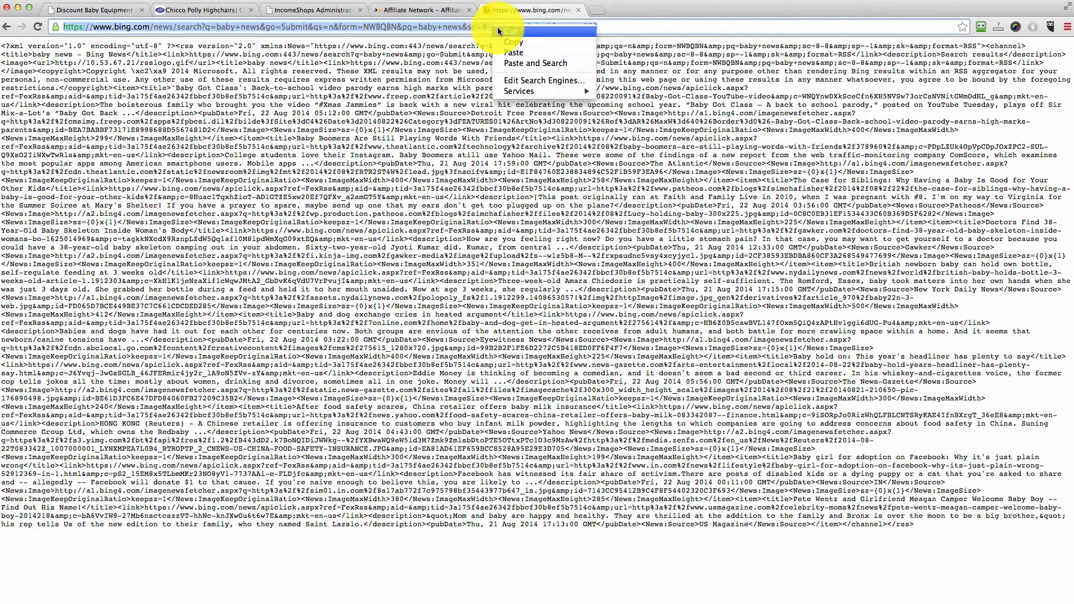
click(525, 42)
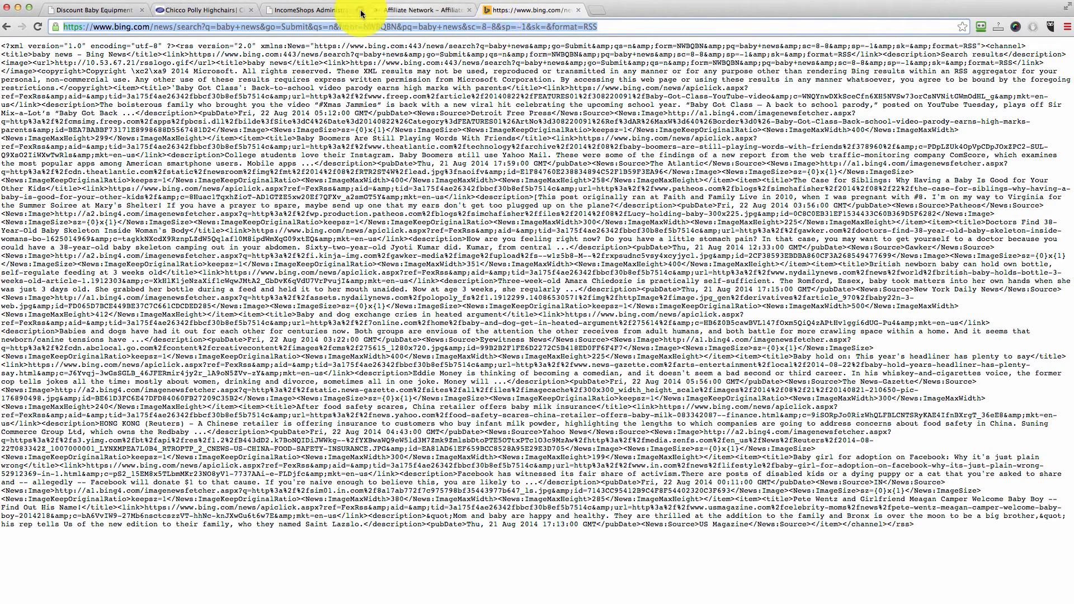
Step: Replace the news block's RSS feed URL with the copied Bing feed address and save the block settings
click(293, 11)
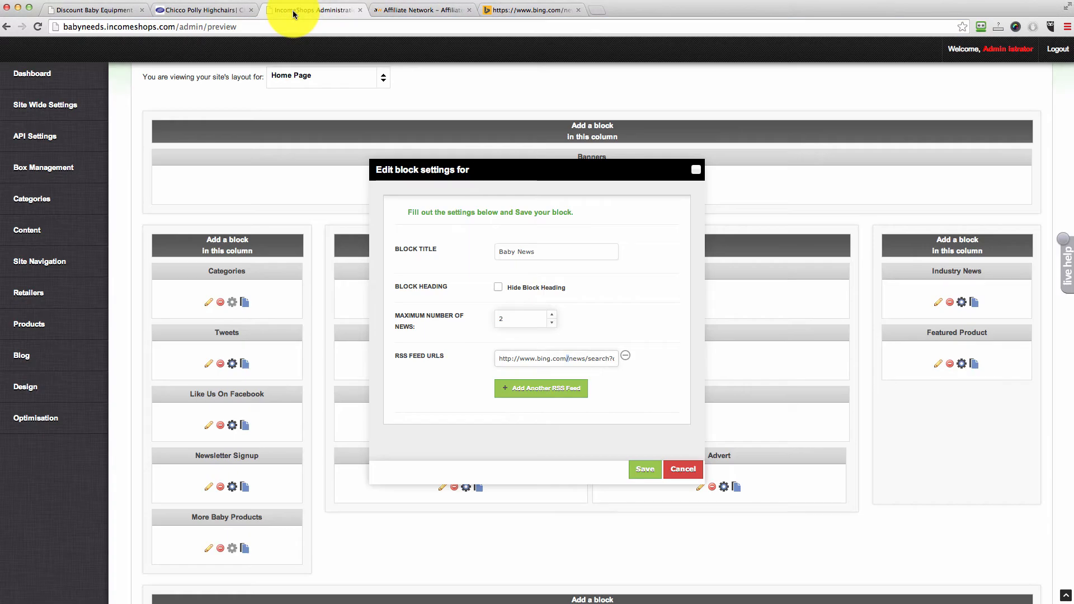
click(626, 356)
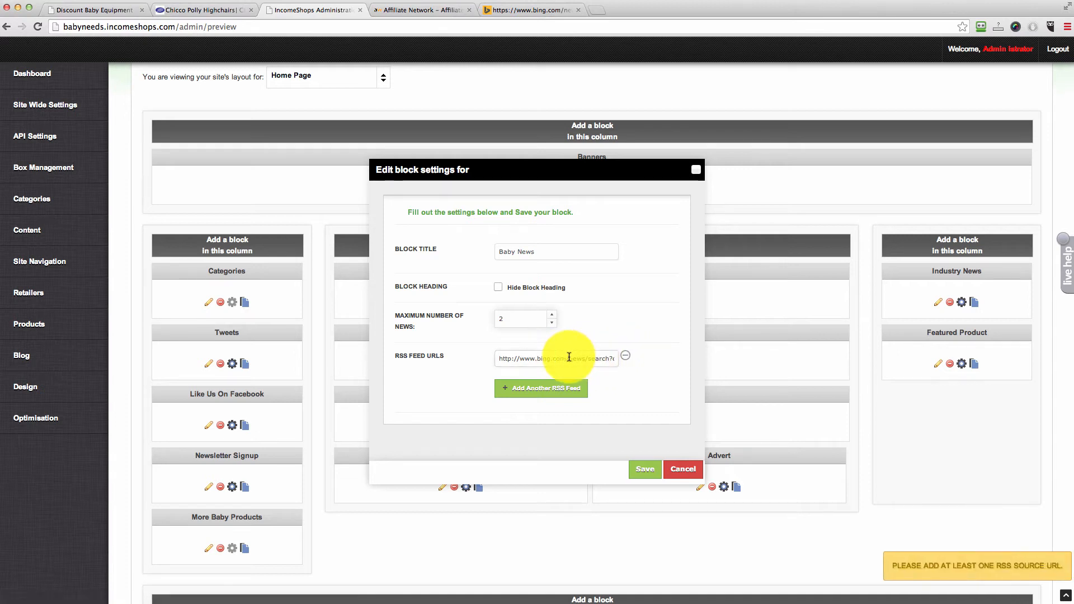
key(super+a)
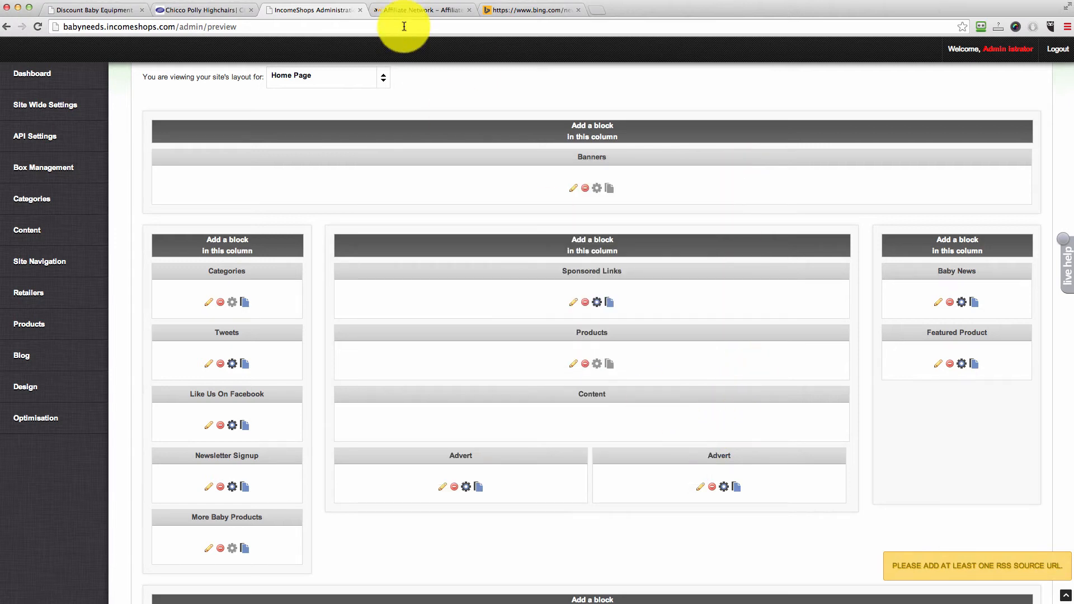
Step: Reload the store's home page and examine the stories in the Baby News block
click(111, 10)
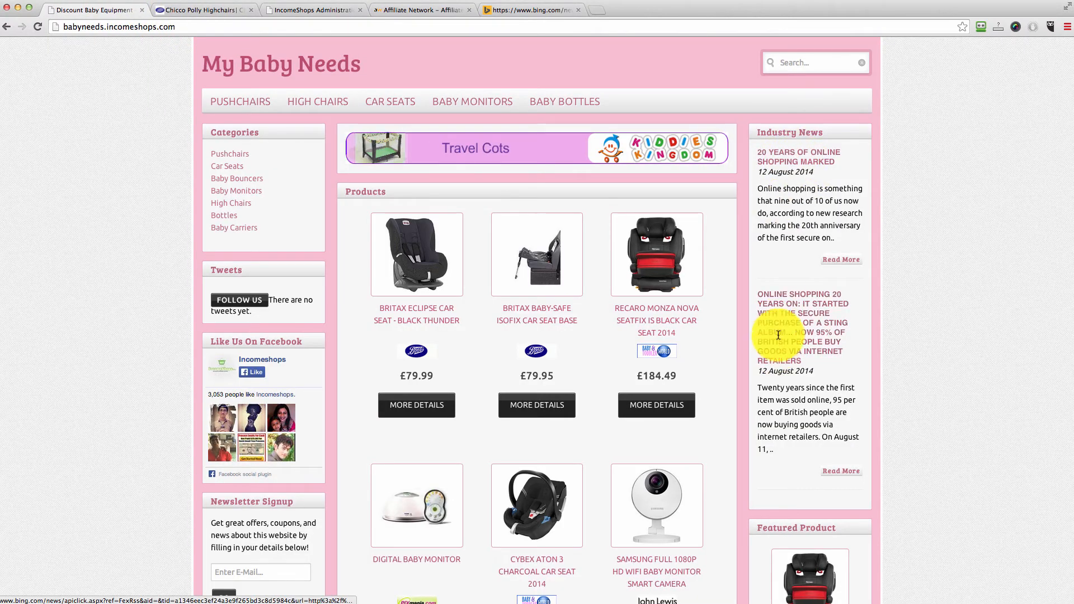
click(275, 26)
key(Return)
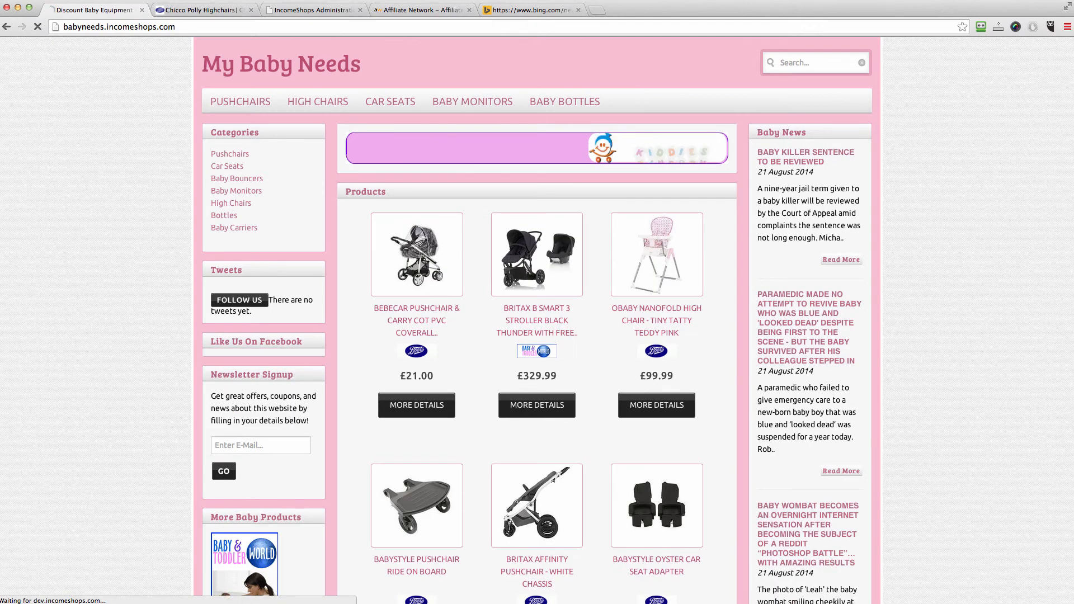
scroll(849, 273, down, 3)
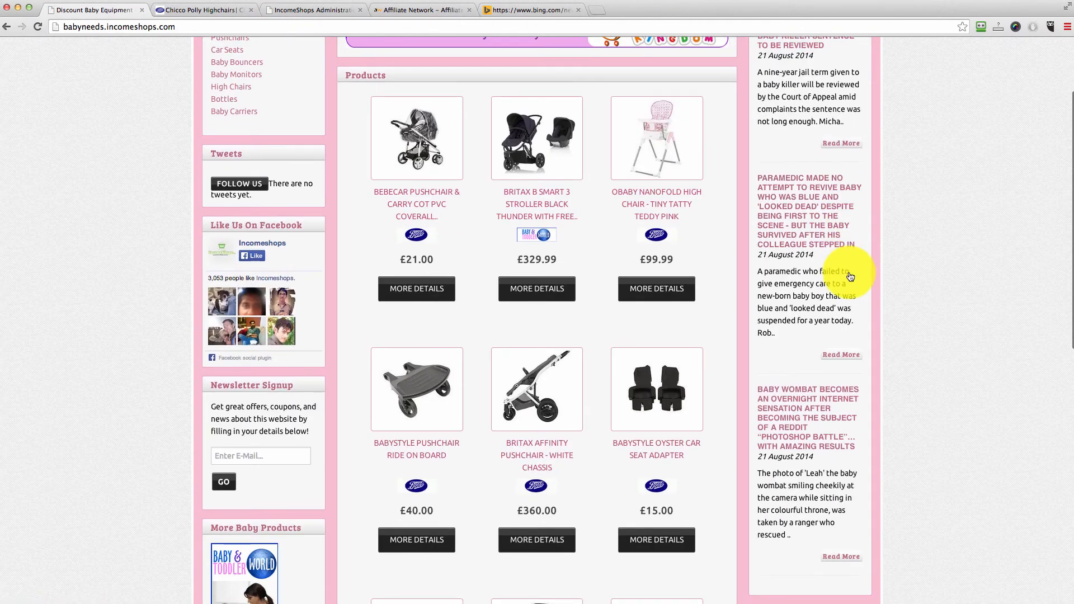
scroll(834, 314, down, 2)
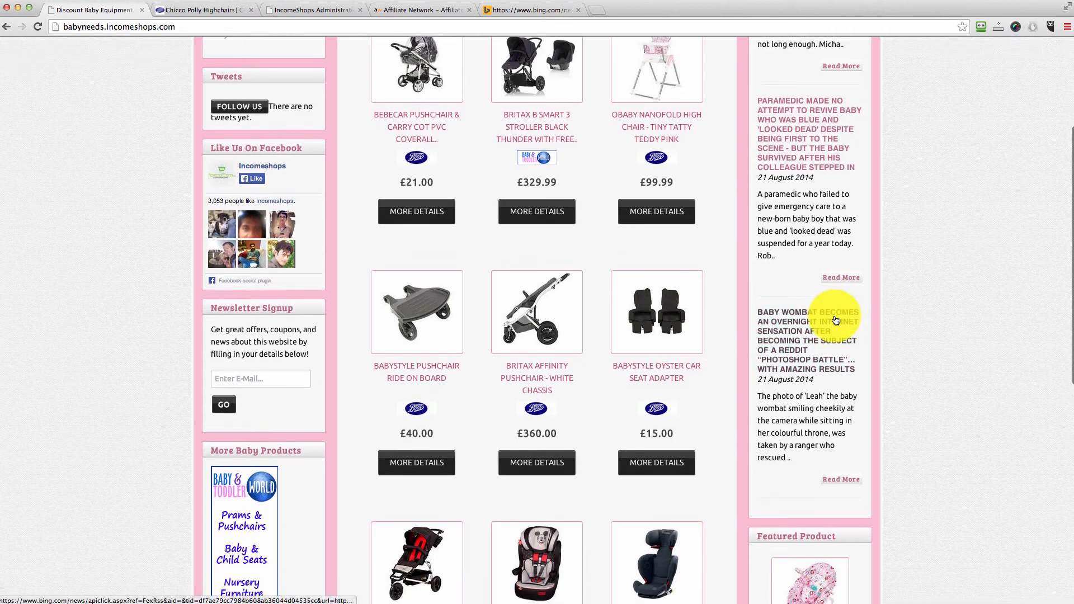
scroll(835, 320, down, 3)
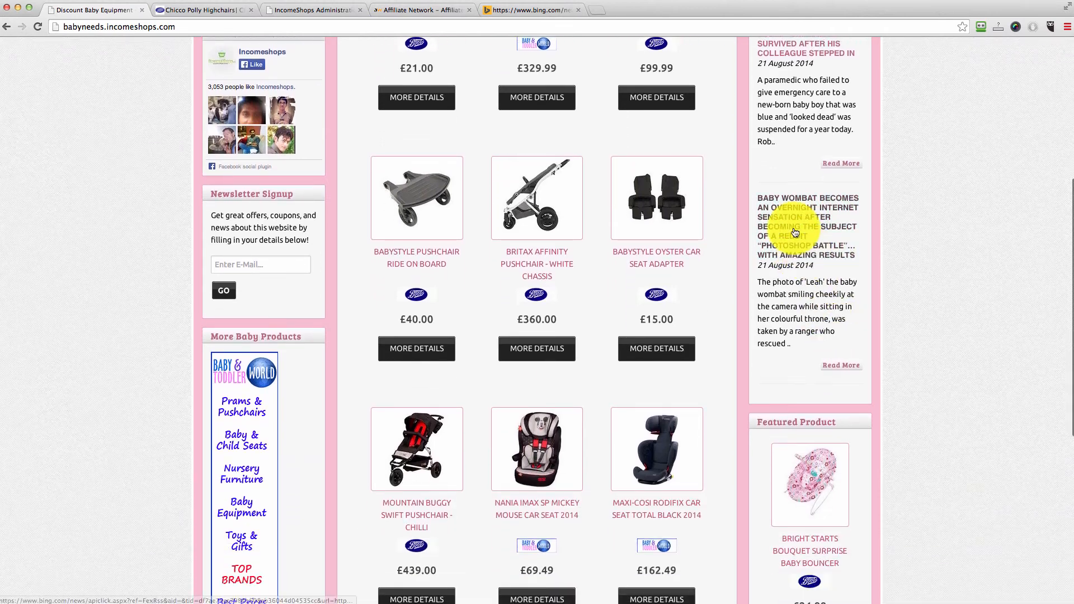
Step: Open the Baby Wombat story from the Baby News block, then return to the store's home page and look it over
click(795, 232)
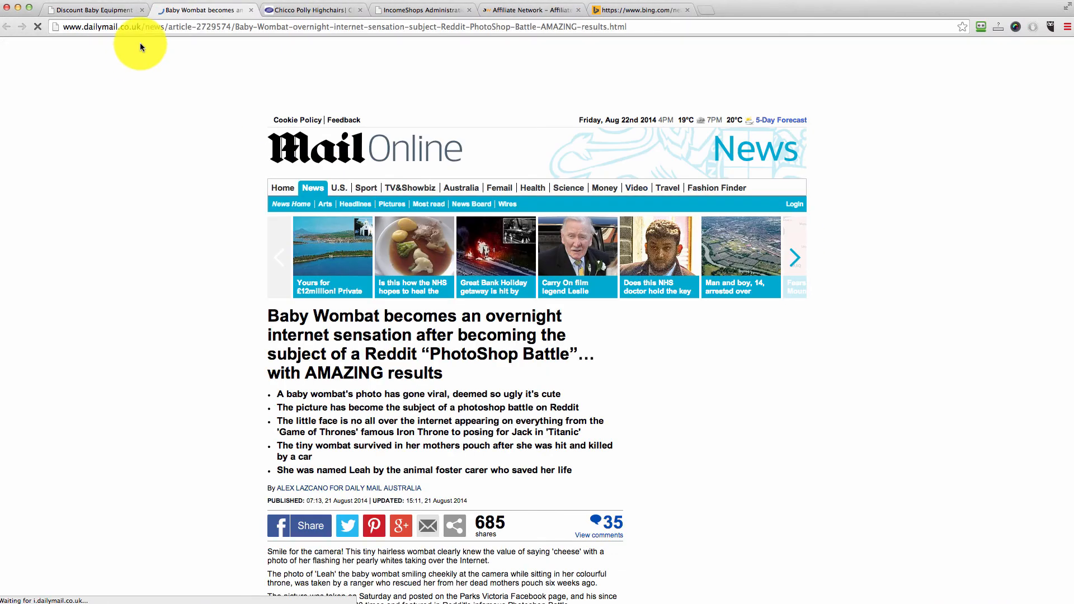
click(101, 10)
scroll(979, 264, up, 8)
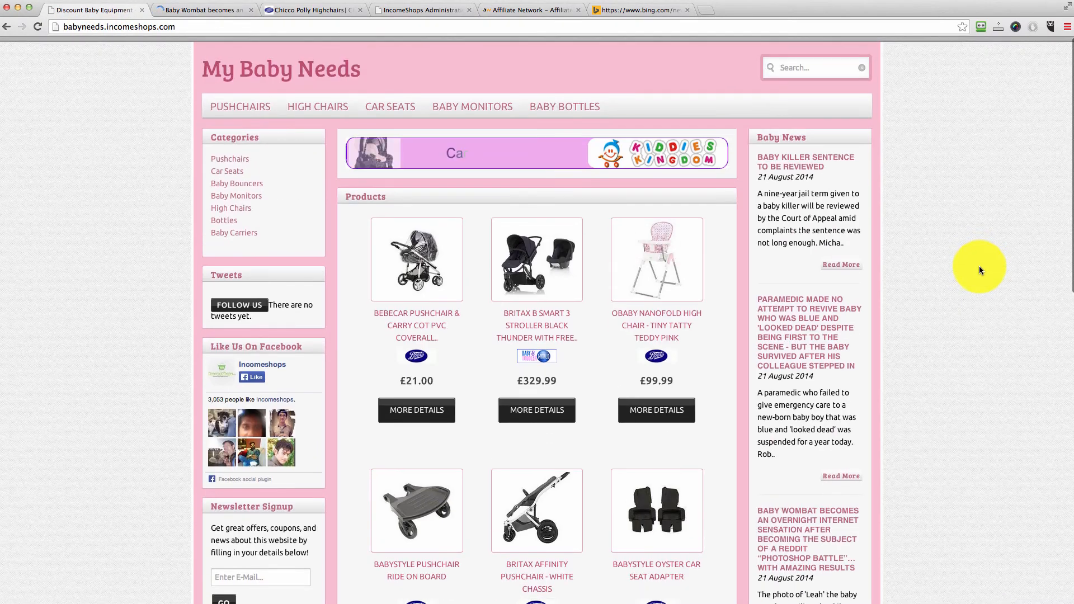
scroll(978, 269, down, 10)
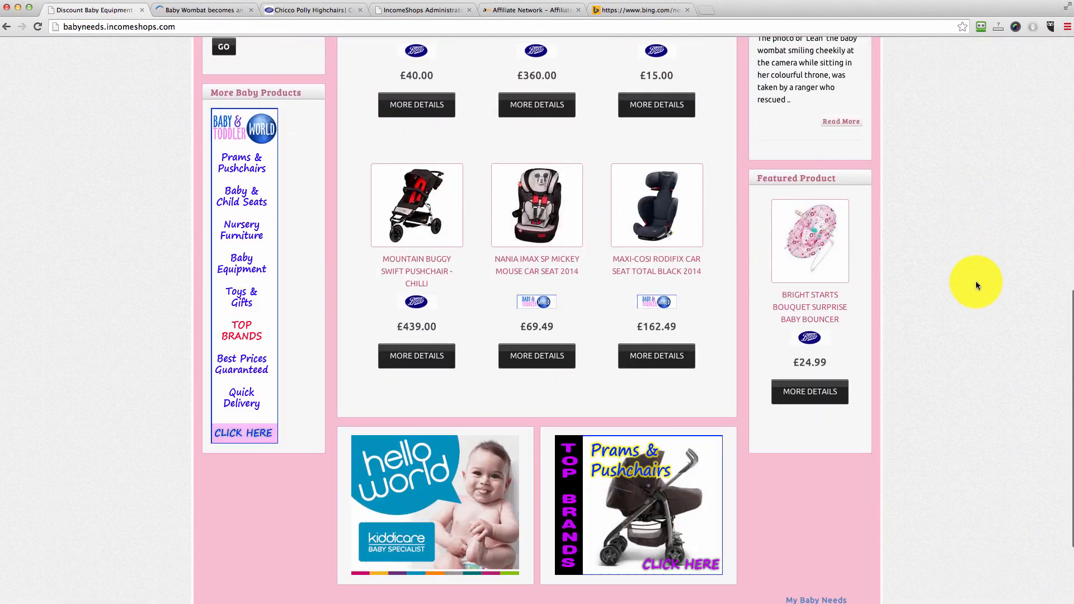
scroll(974, 281, down, 2)
scroll(531, 330, up, 10)
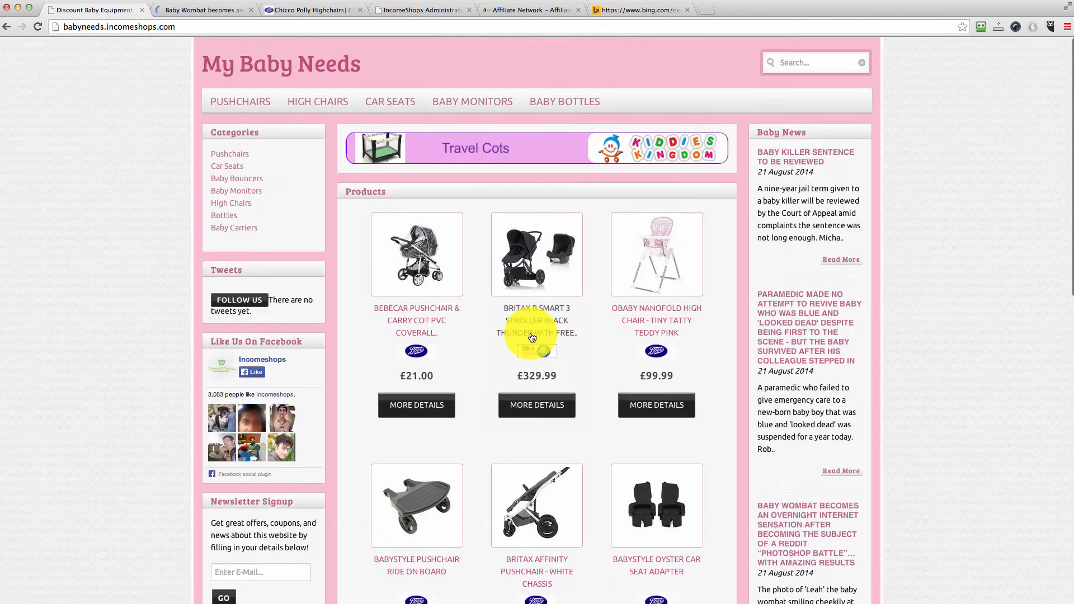
Step: Reload the home page from the My Baby Needs store title and look over its products, banners, featured product and news
click(243, 69)
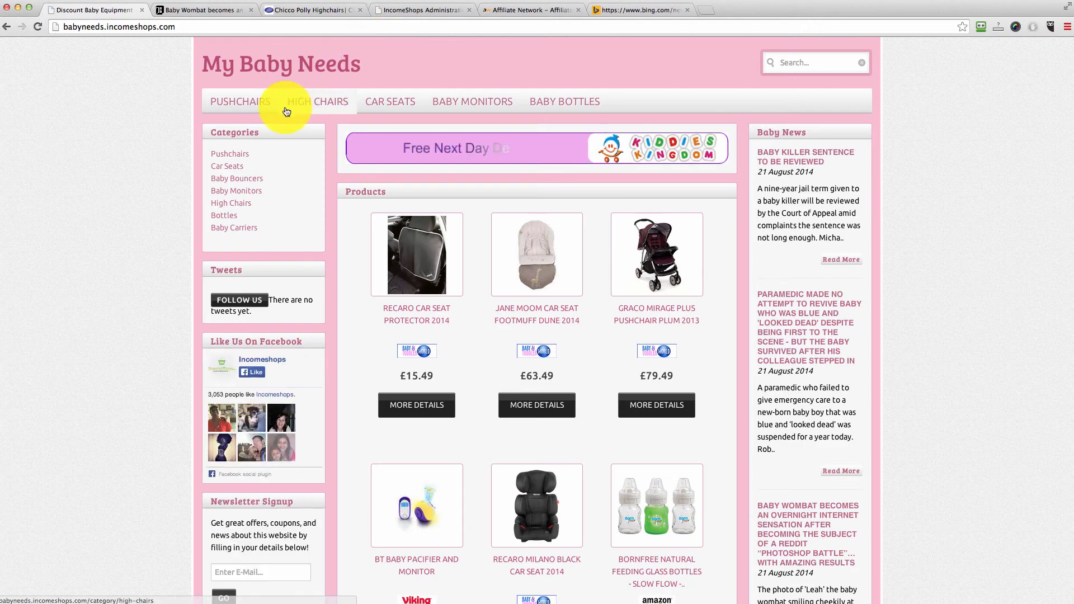
scroll(417, 251, down, 7)
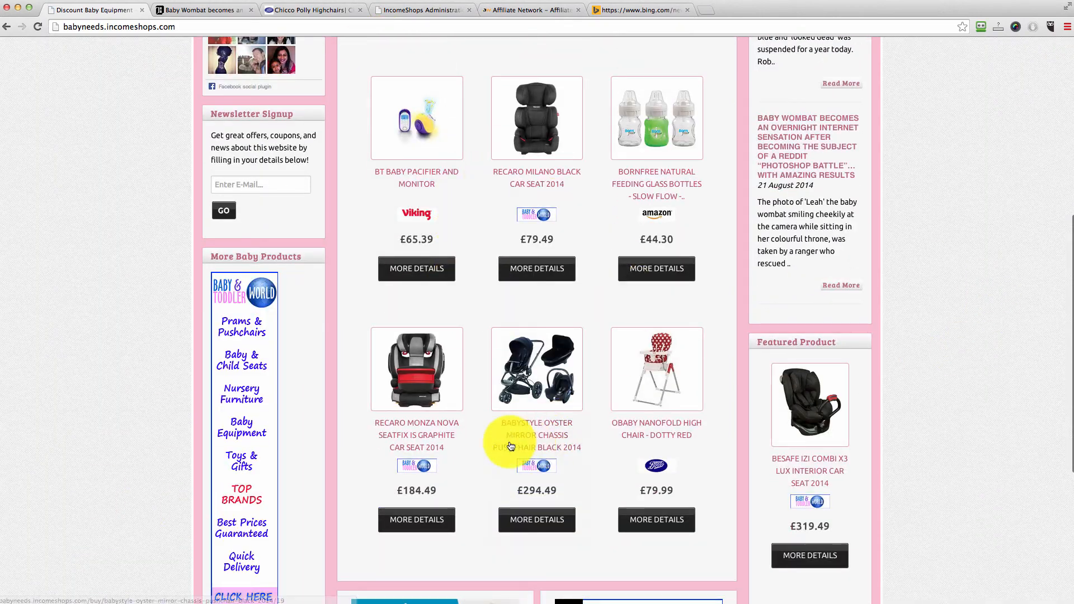
scroll(928, 297, down, 1)
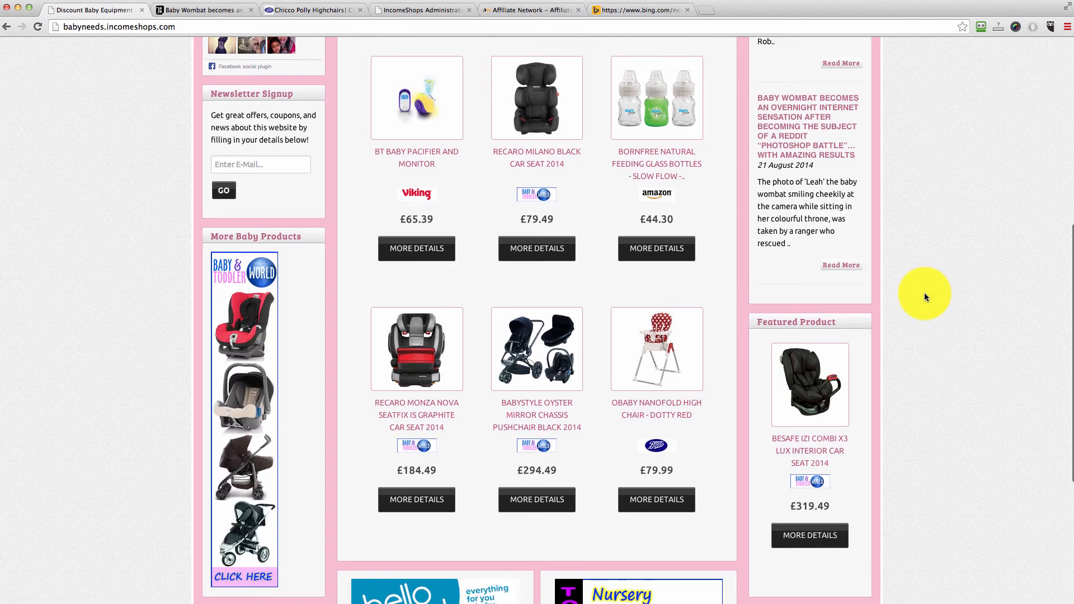
scroll(300, 139, up, 6)
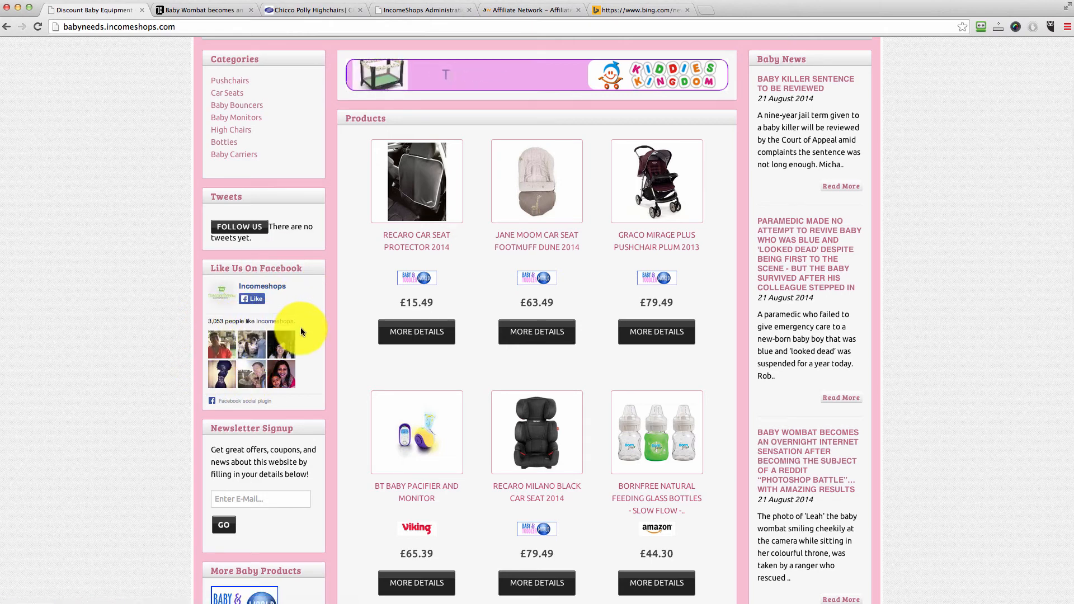
scroll(300, 327, down, 2)
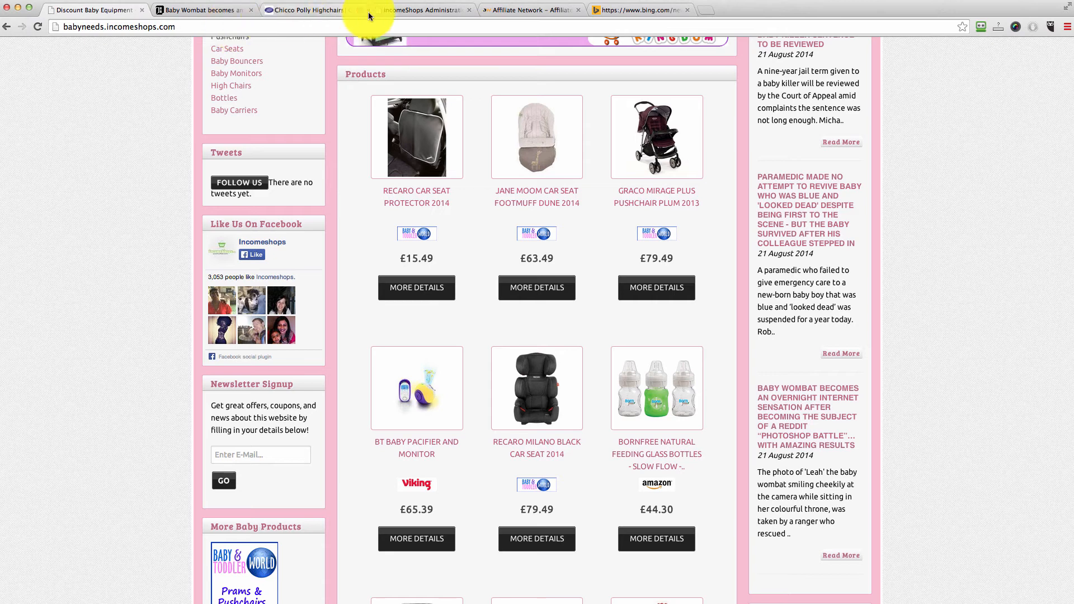
Step: Review the Facebook, Twitter, YouTube and Pinterest fields in the store's API settings, then return to the live home page
click(414, 10)
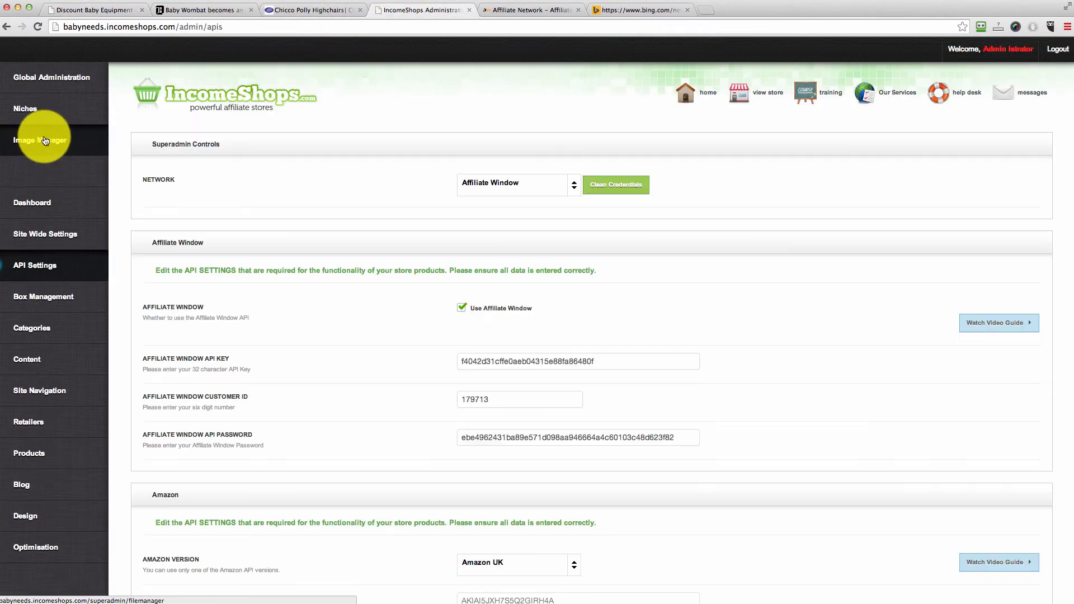
scroll(380, 280, down, 10)
scroll(401, 328, down, 12)
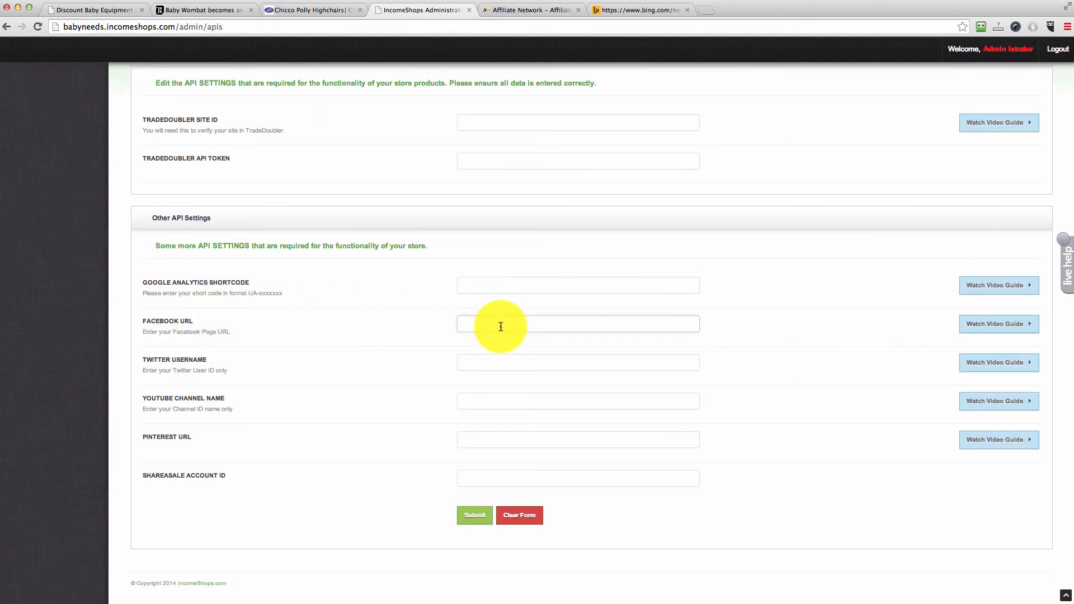
click(491, 365)
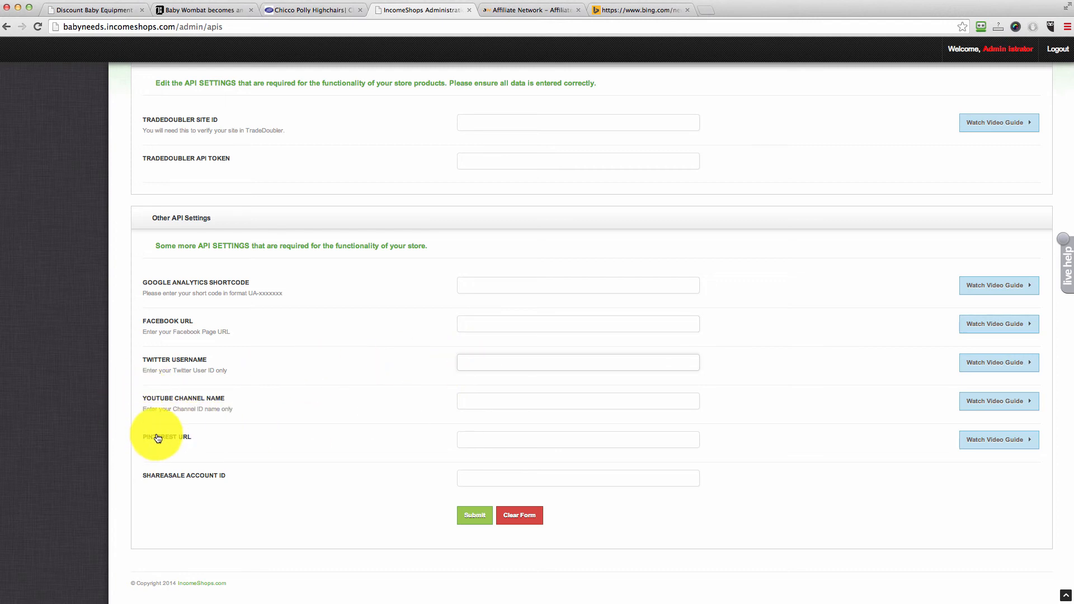
click(480, 401)
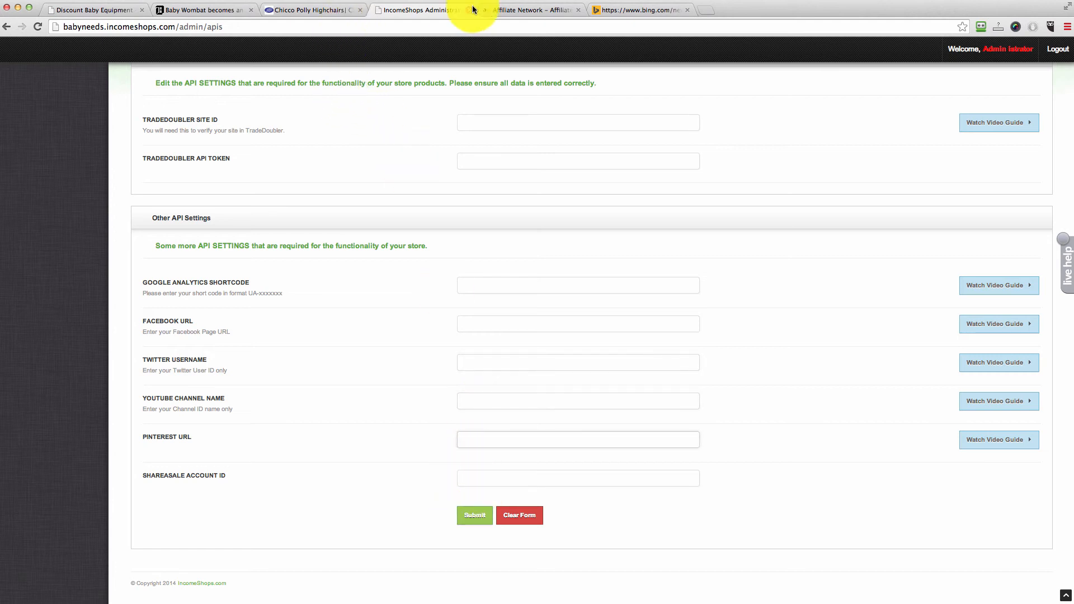
click(95, 10)
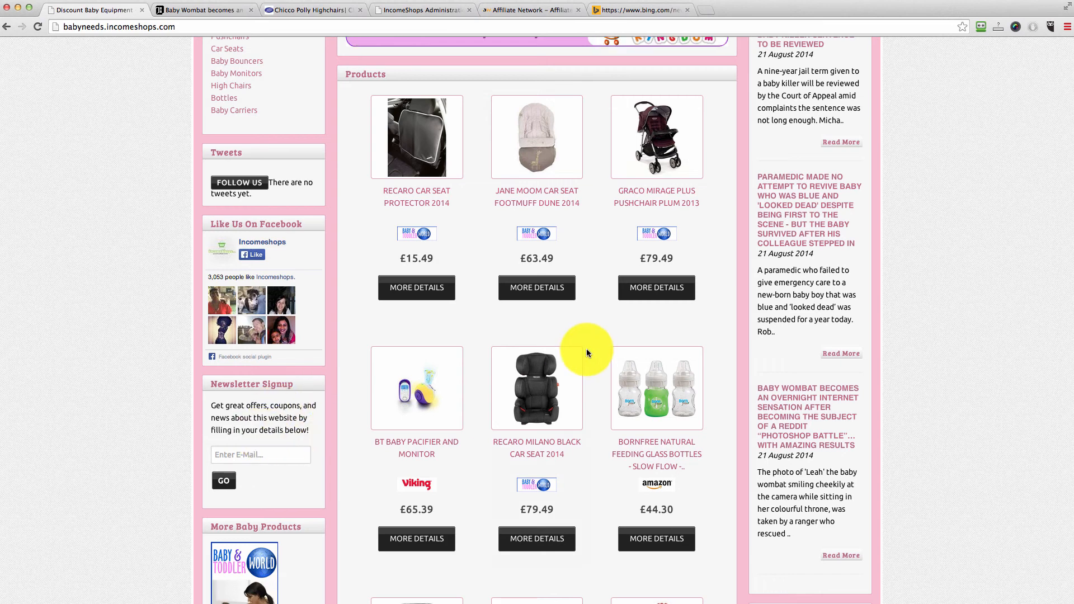
scroll(583, 364, up, 4)
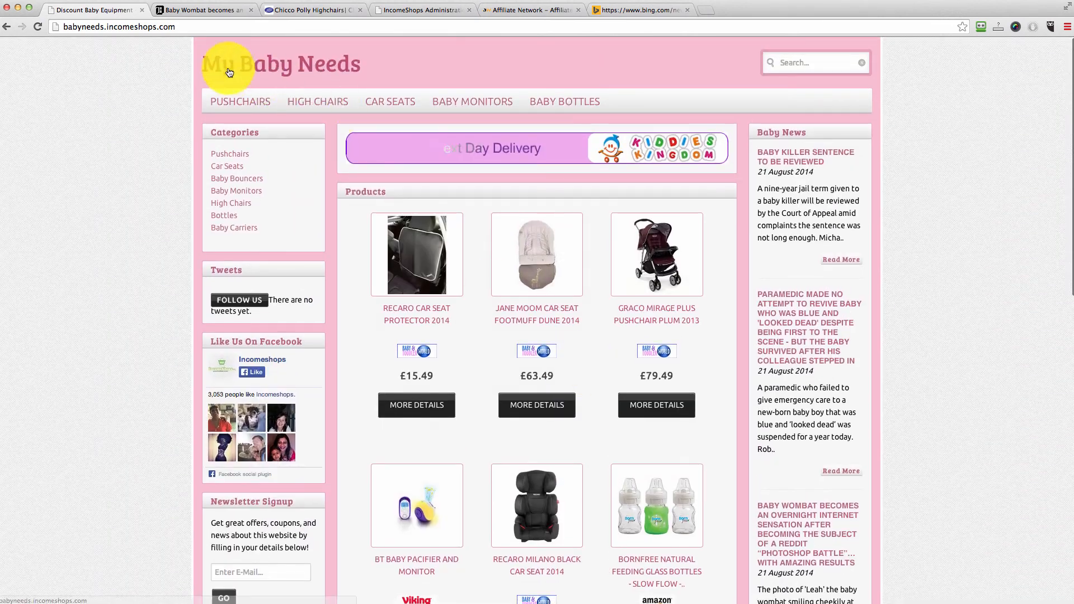
Step: In the admin's Box Management for the Home Page layout, move the Baby News block below Featured Product
click(411, 10)
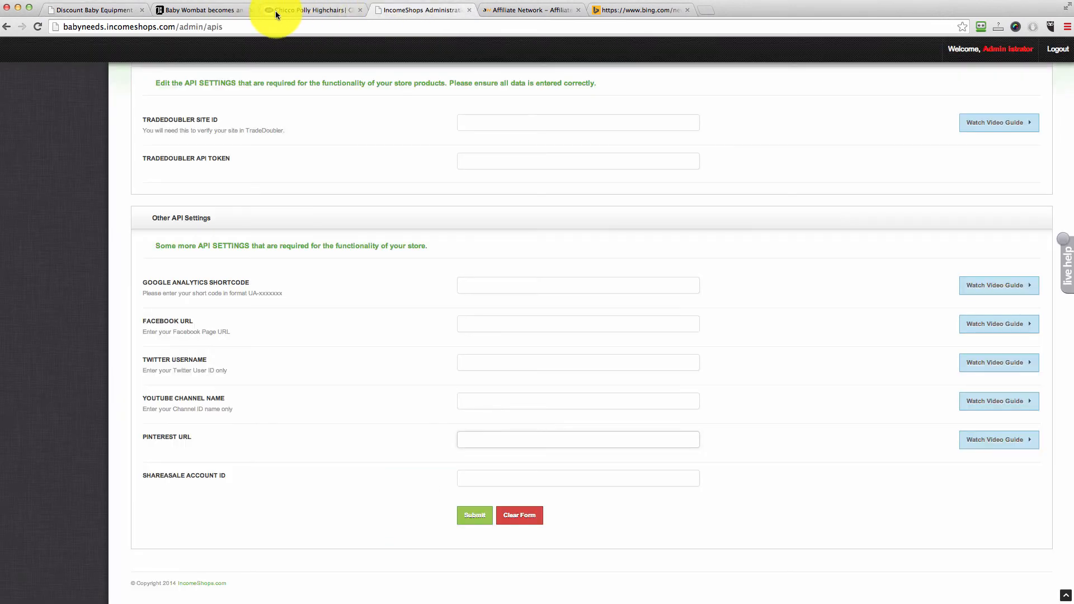
scroll(190, 195, up, 15)
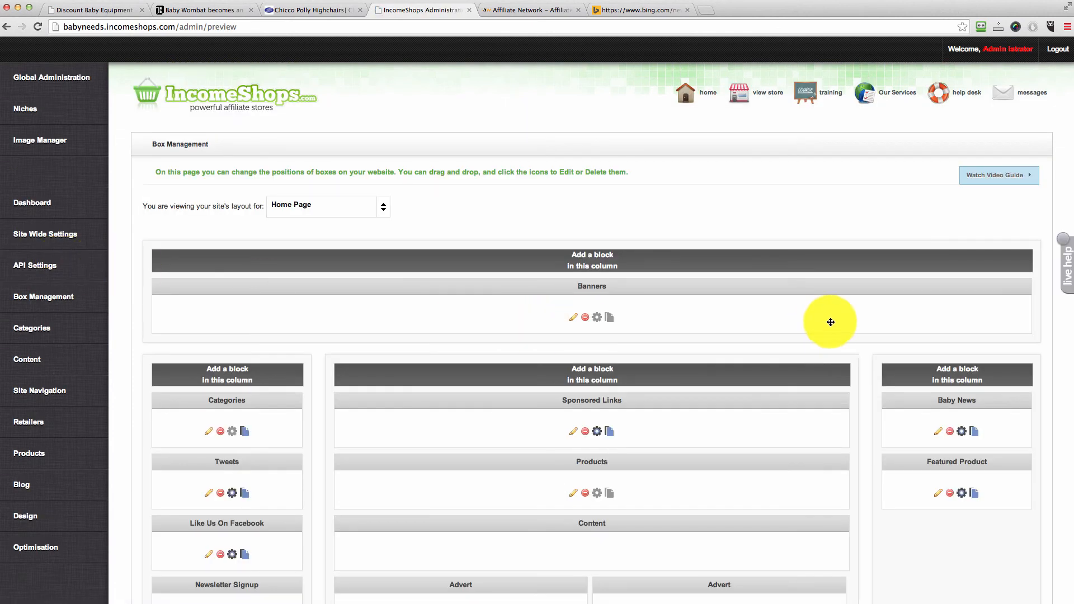
scroll(850, 305, down, 2)
drag(955, 305, 960, 367)
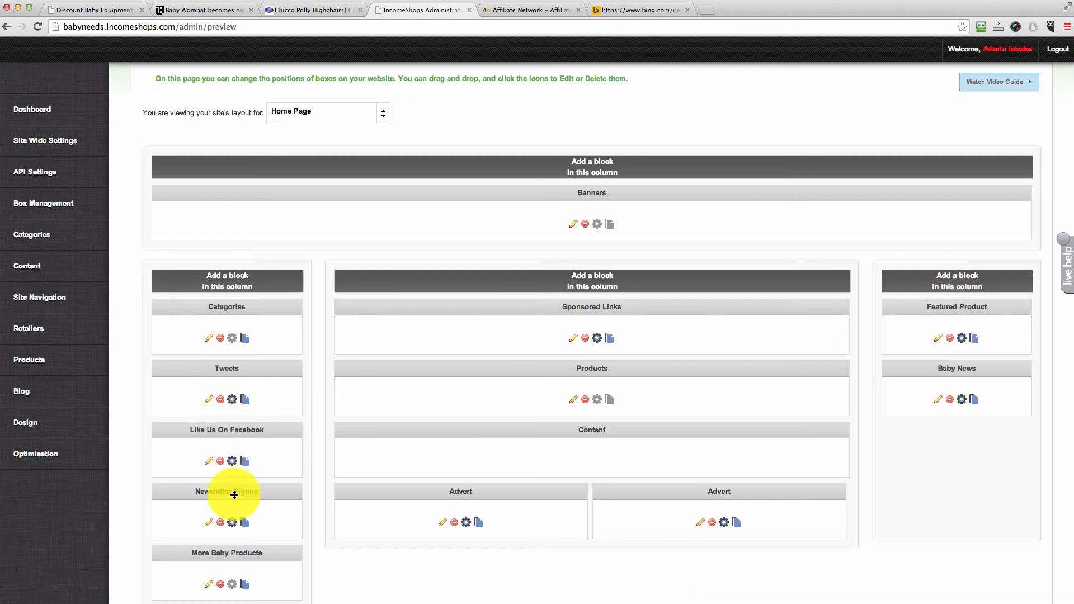
Step: Move the Newsletter Signup block above Like Us On Facebook, and place More Baby Products directly under Categories
drag(234, 494, 256, 457)
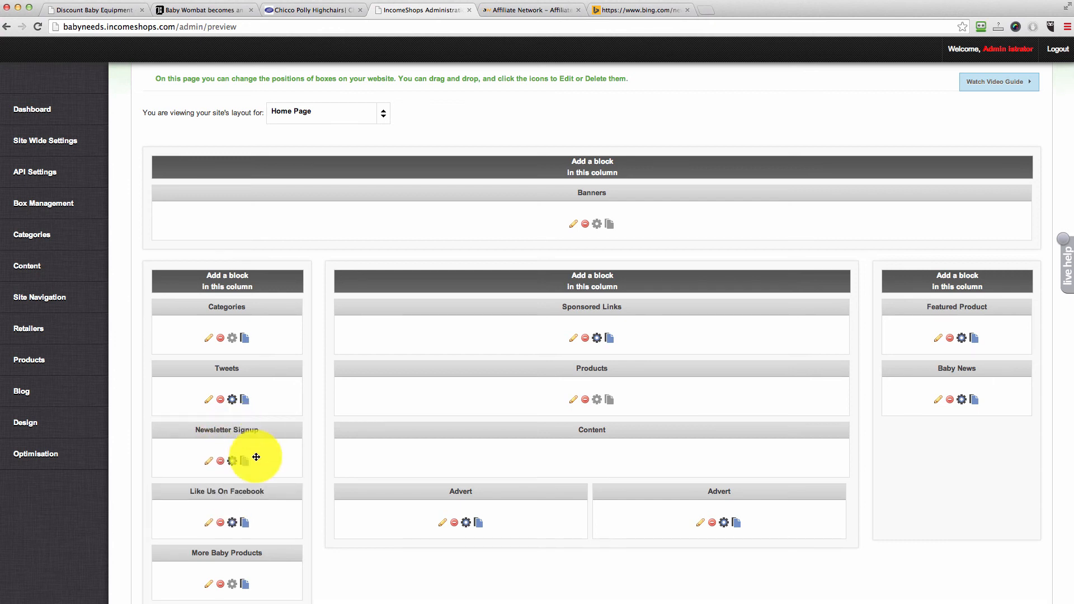
scroll(256, 457, down, 3)
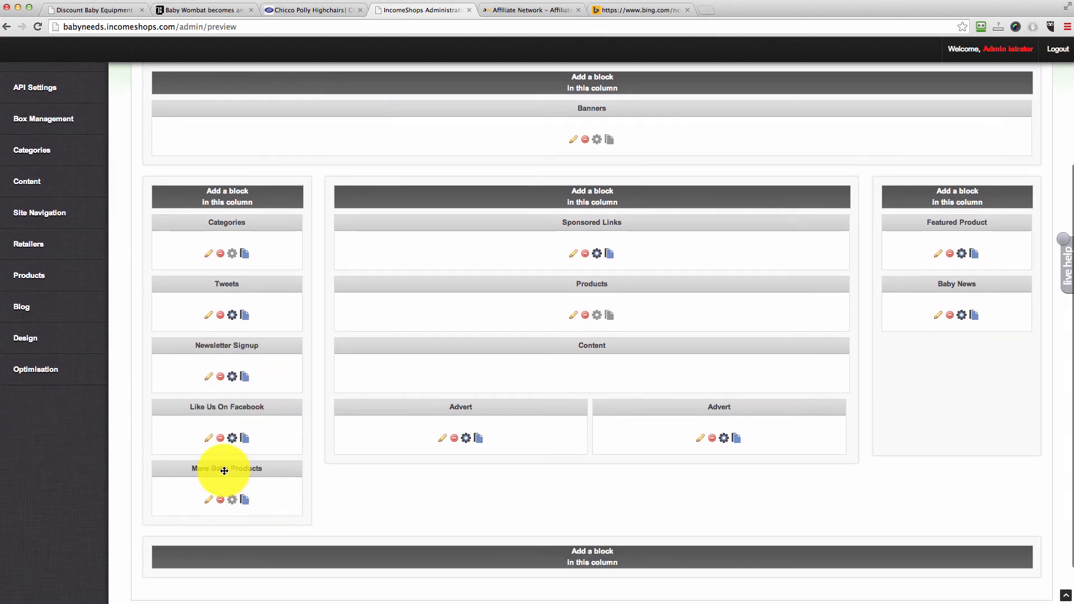
drag(224, 470, 228, 294)
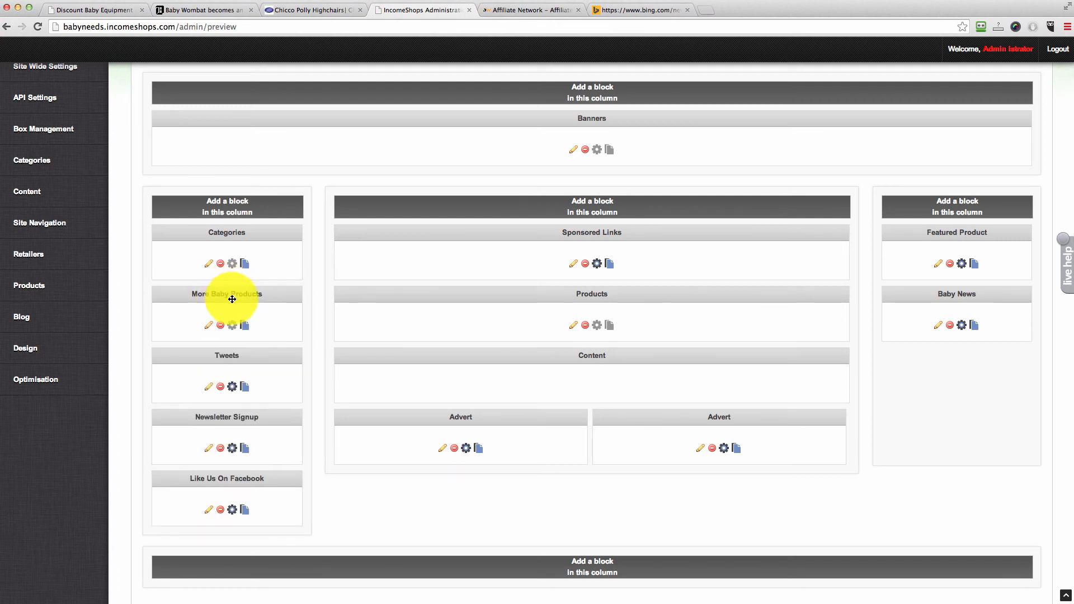
scroll(652, 247, up, 5)
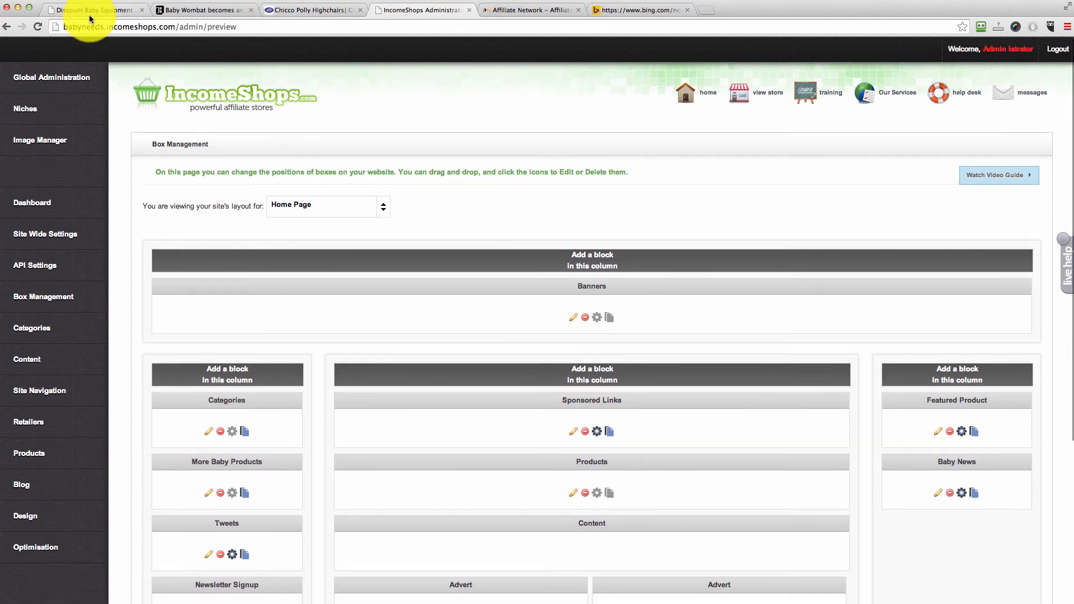
Step: Reload the live store's home page and look over the rearranged blocks, products and banners
click(93, 11)
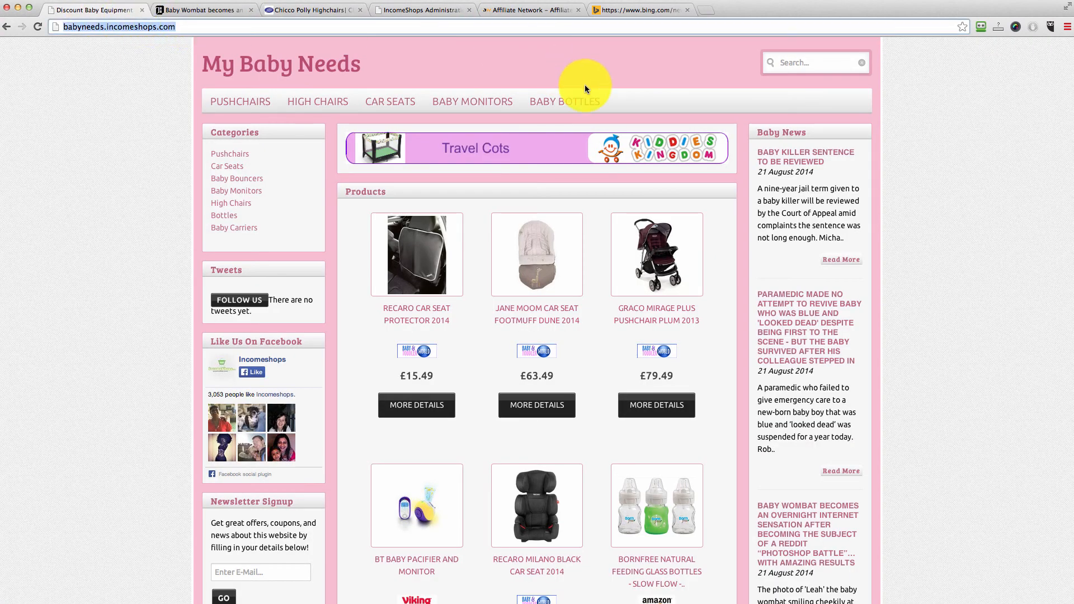
key(super+r)
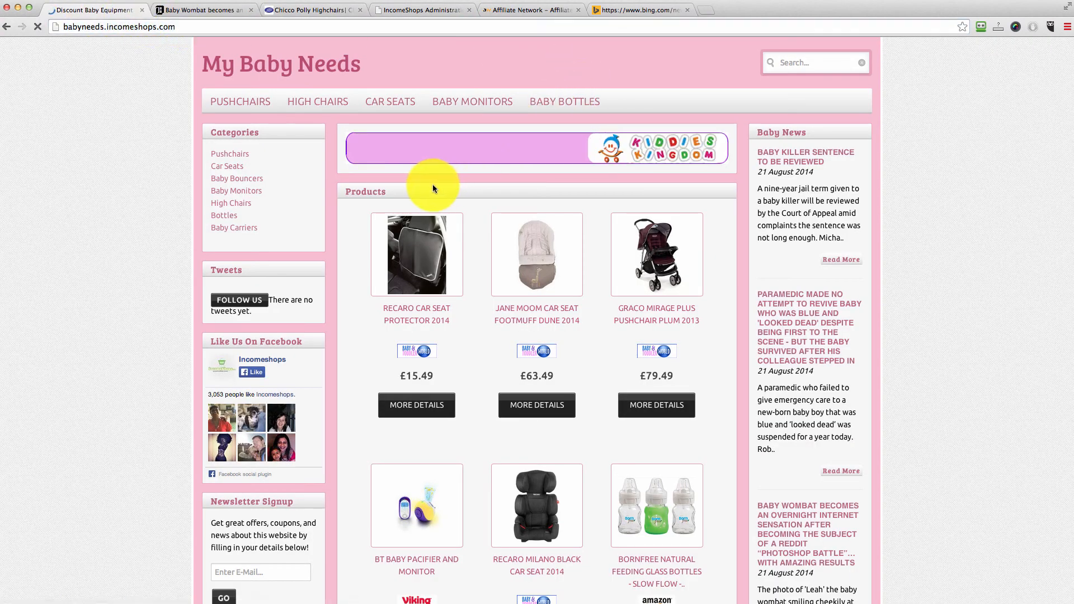
scroll(258, 334, down, 3)
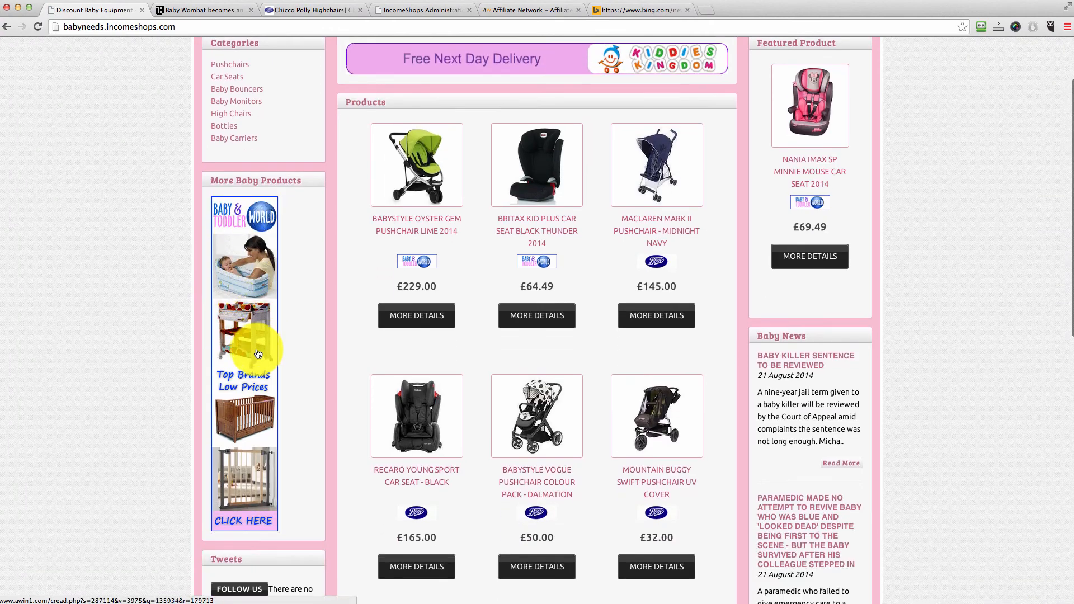
scroll(259, 283, down, 5)
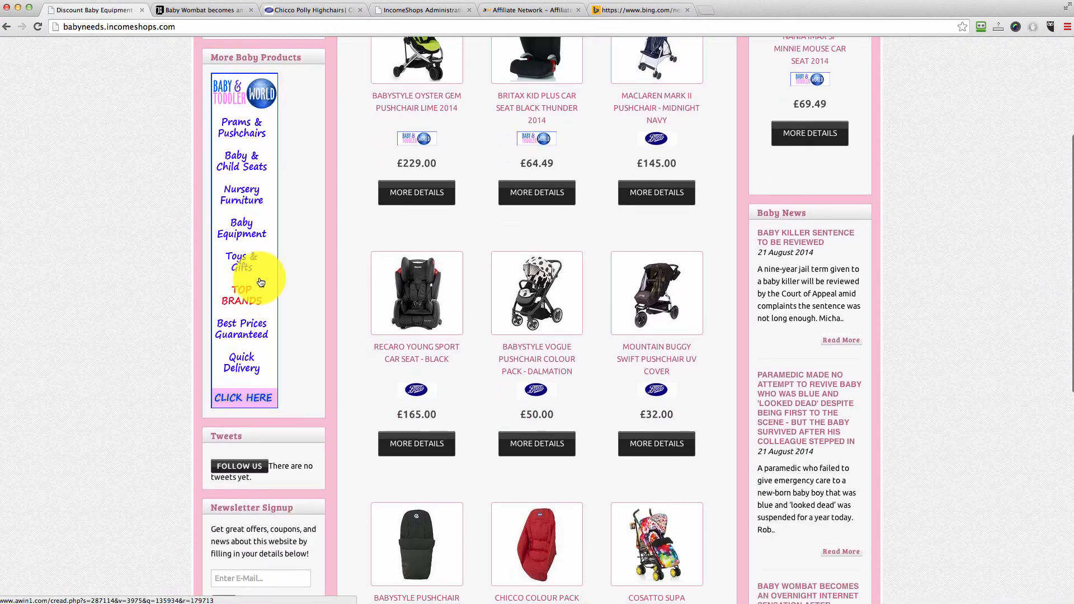
scroll(288, 287, down, 3)
scroll(286, 274, down, 4)
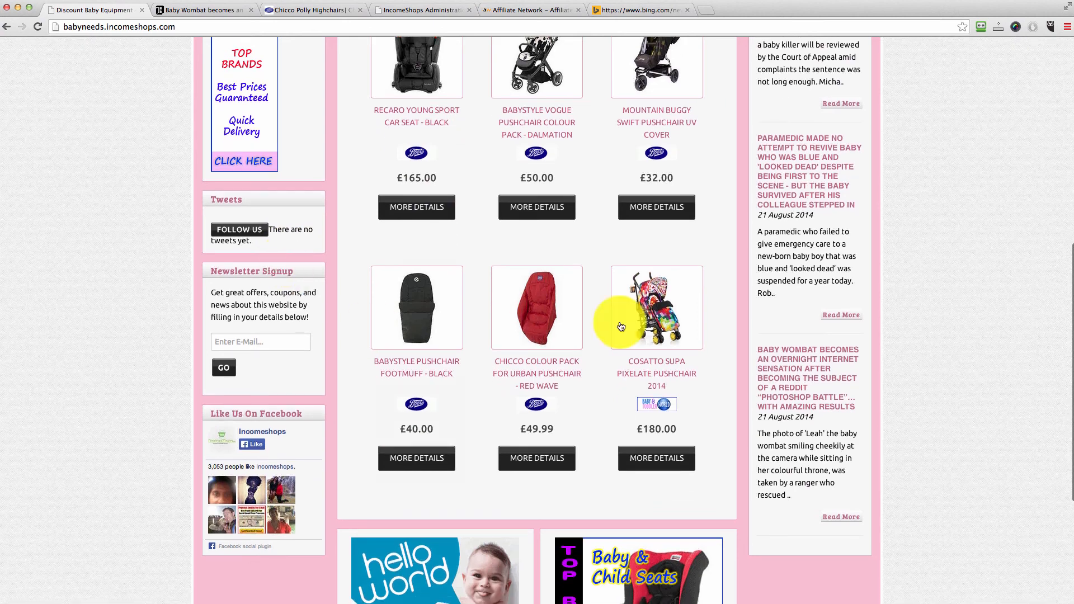
scroll(722, 283, up, 4)
scroll(783, 224, up, 6)
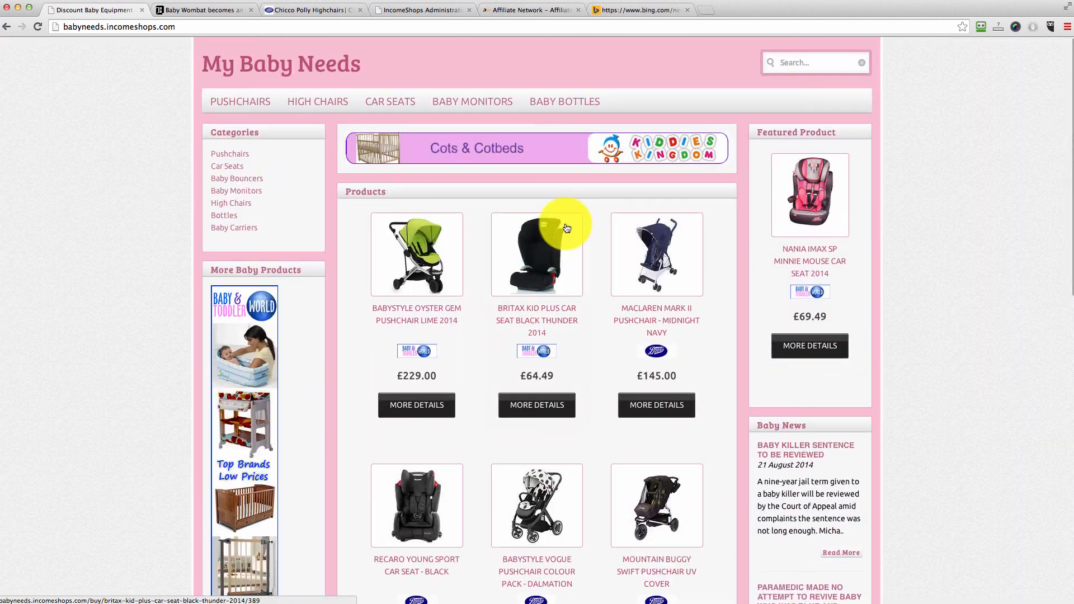
Step: Return to the store administration and look through Box Management, Site Wide Settings and API Settings for the available video guides
click(418, 11)
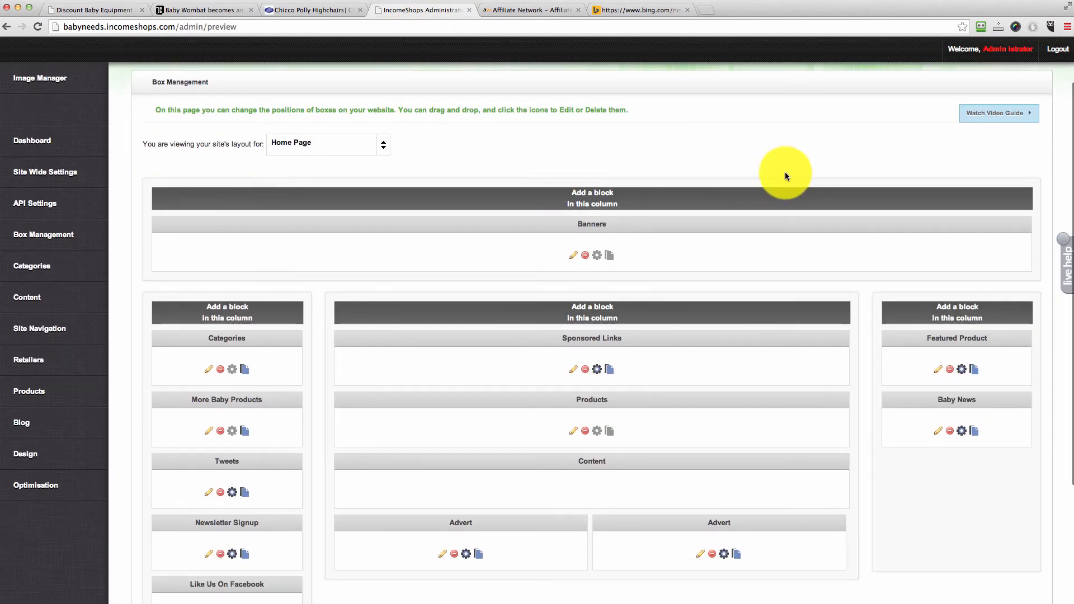
scroll(788, 173, up, 2)
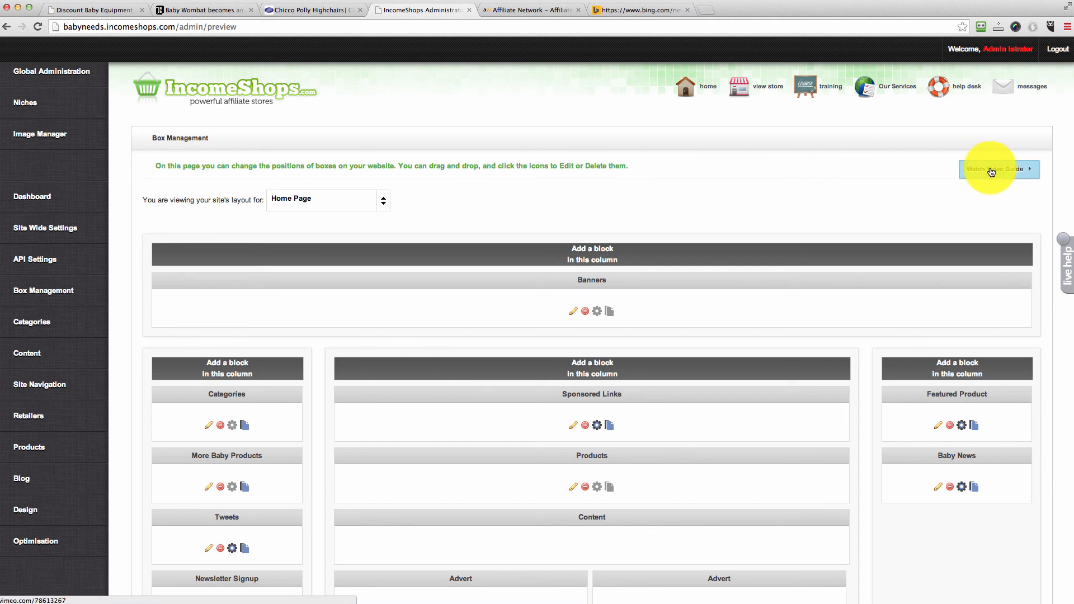
click(36, 222)
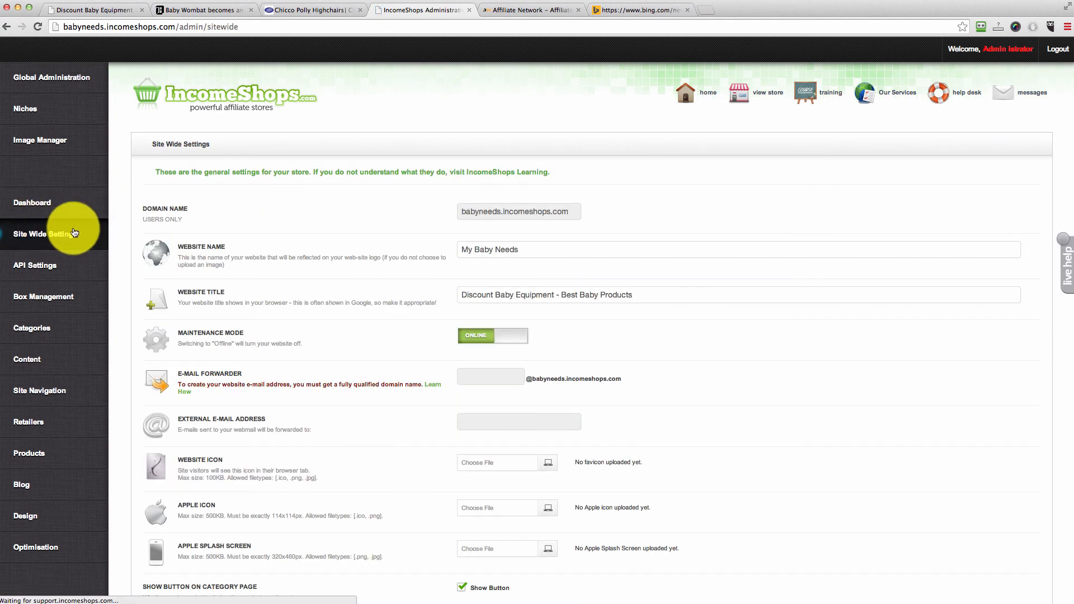
click(35, 263)
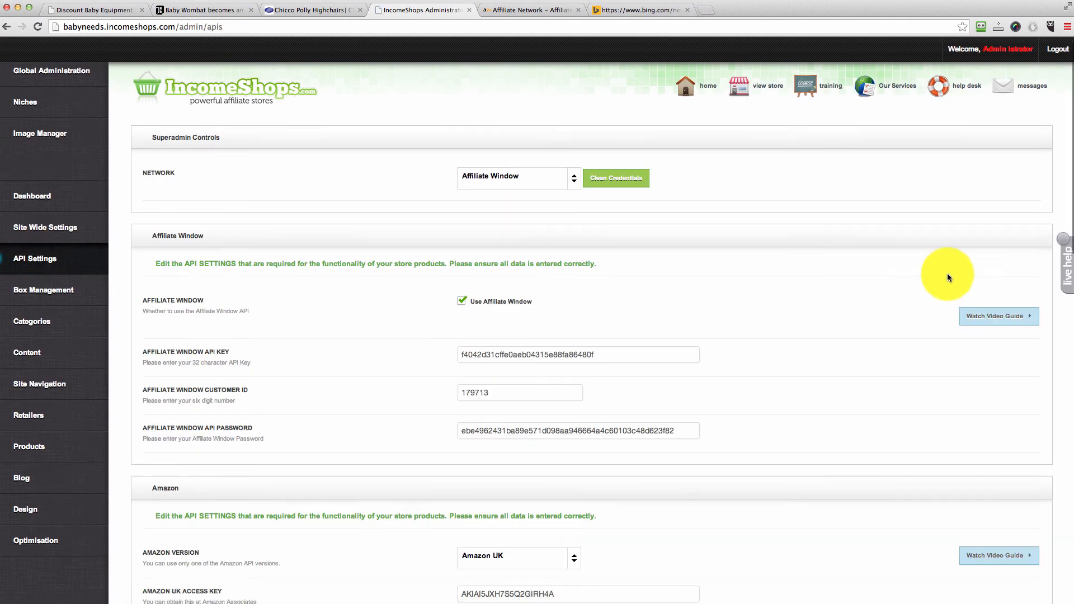
scroll(902, 250, down, 1)
scroll(902, 250, down, 2)
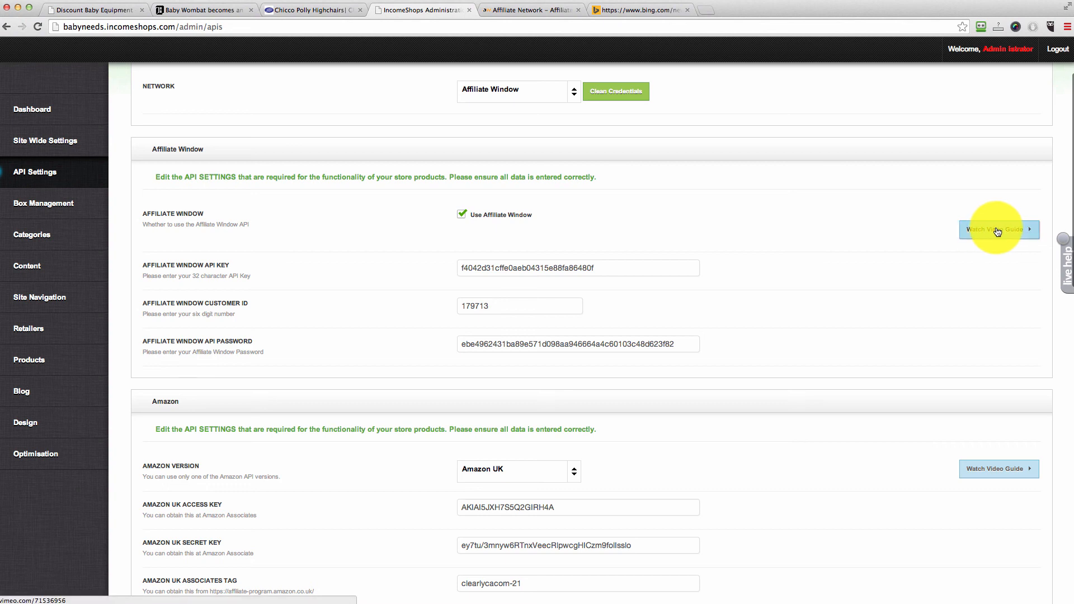
scroll(955, 378, down, 1)
scroll(955, 378, down, 7)
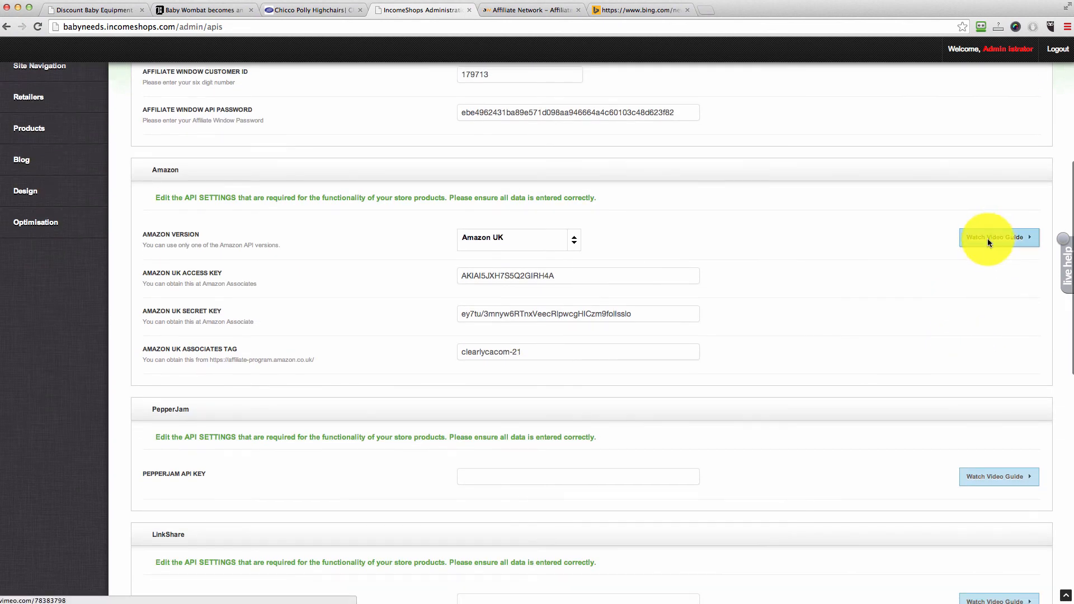
scroll(895, 317, down, 4)
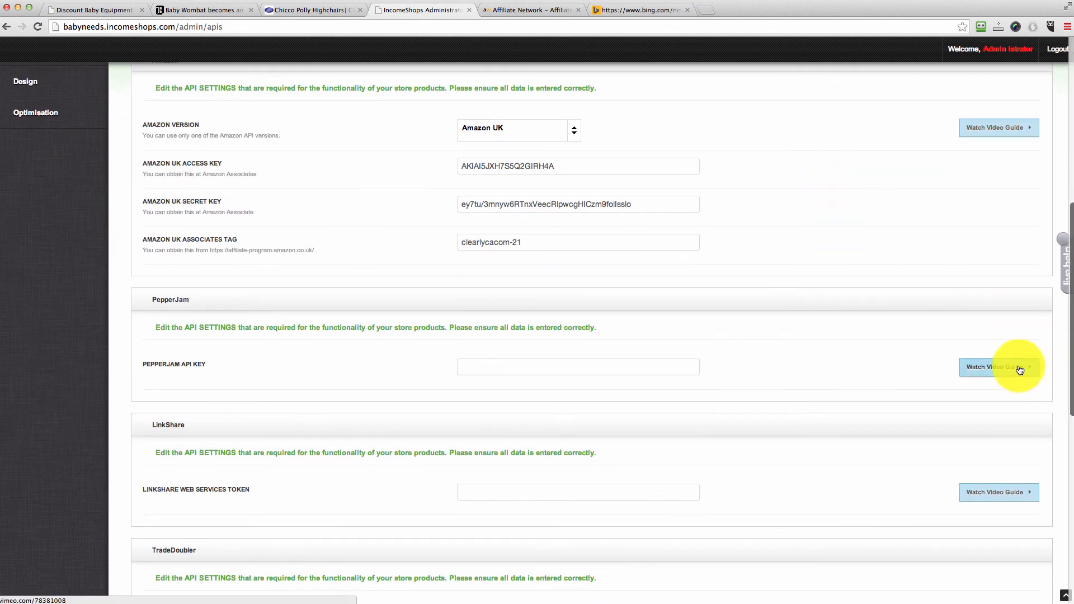
scroll(693, 223, up, 15)
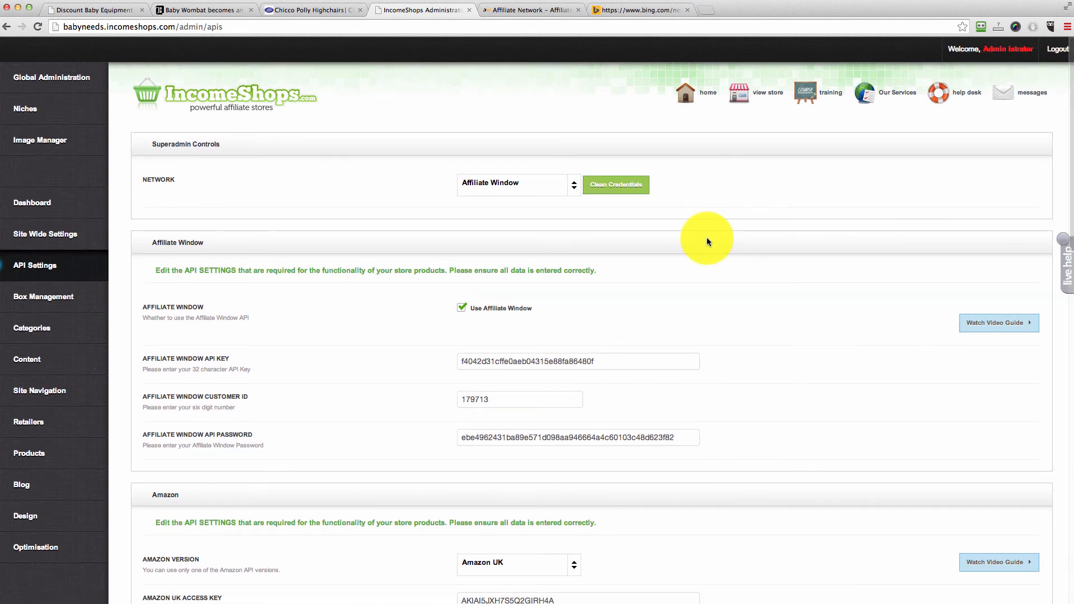
Step: Switch back to the live store and look over the finished home page down to its advert banners
click(97, 10)
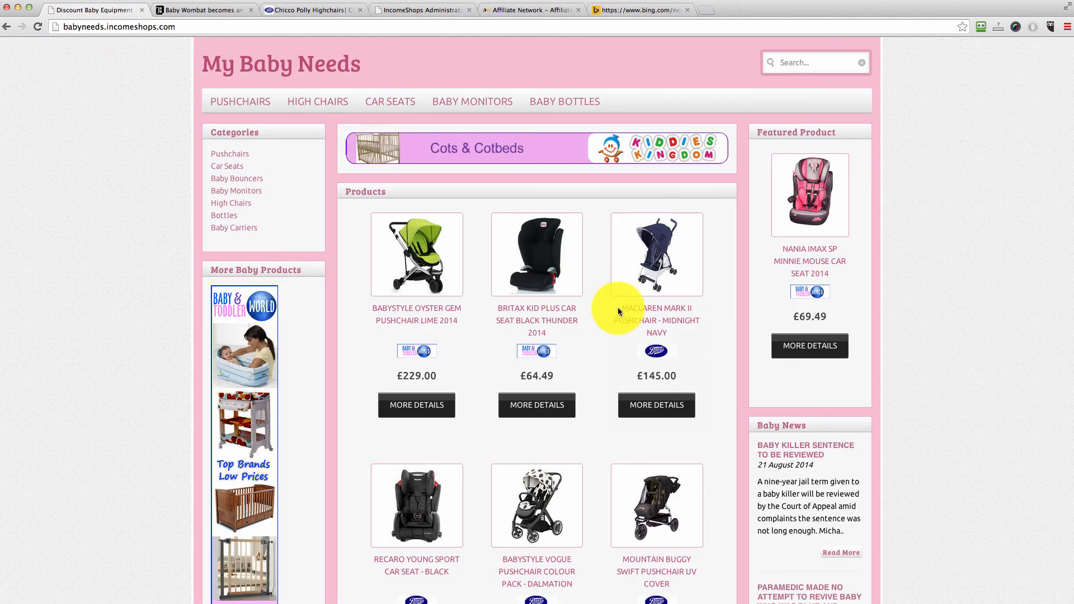
scroll(618, 307, down, 8)
scroll(618, 308, down, 3)
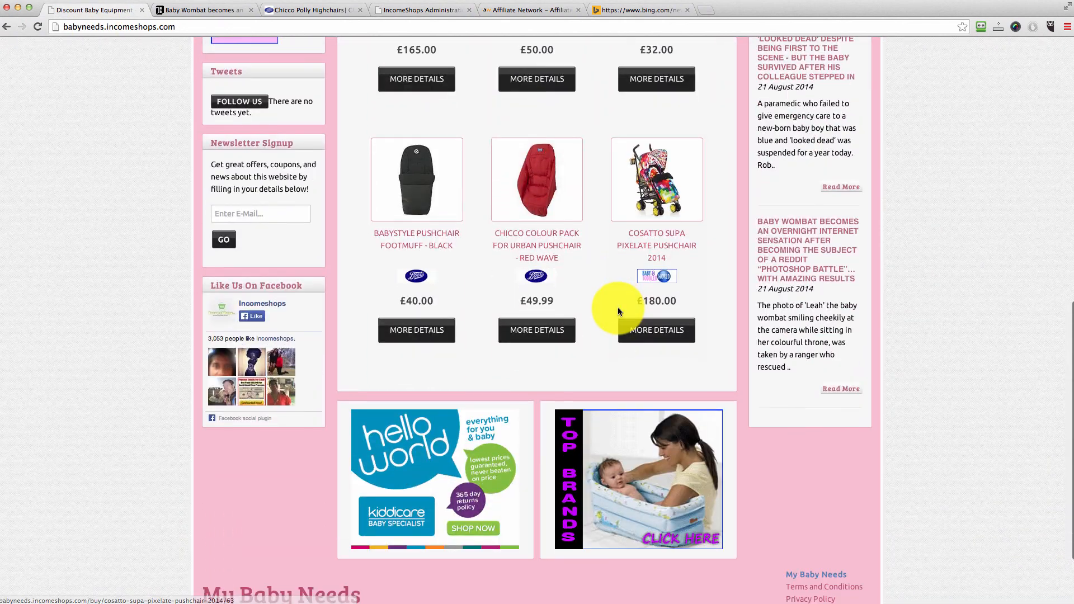
scroll(618, 310, up, 10)
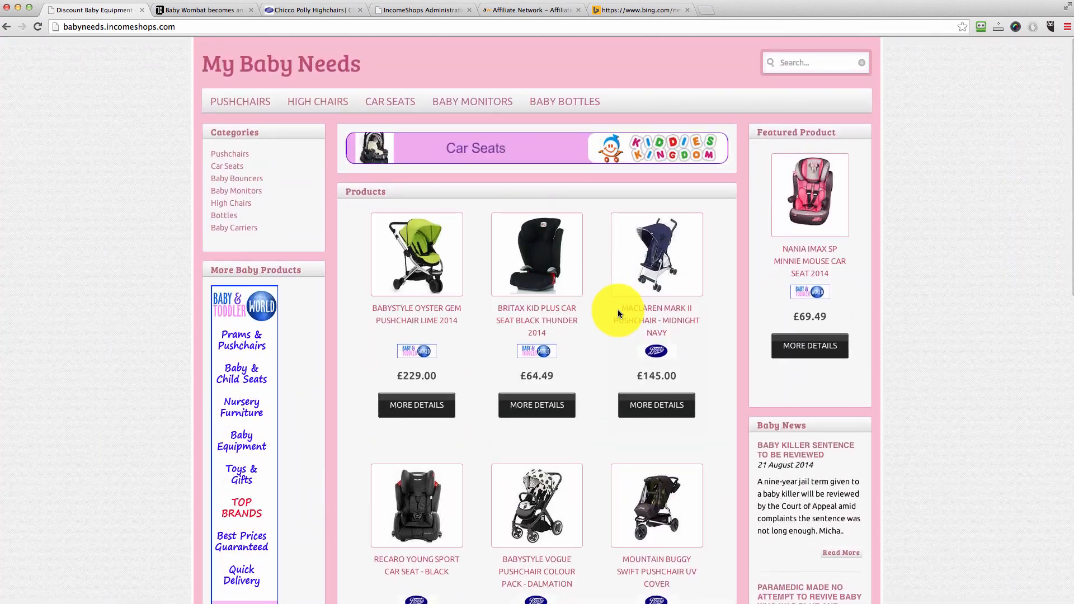